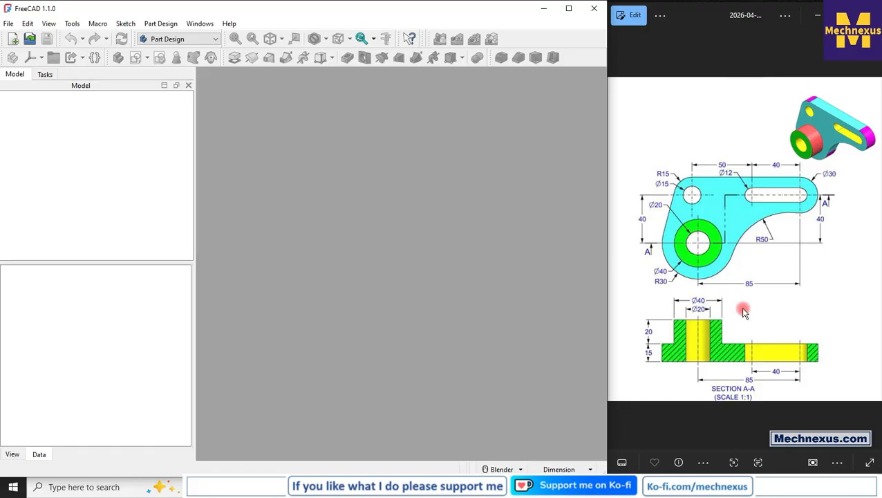
Check the installed FreeCAD version in the program's About information and close it.
{"action": "left_click", "coordinate": [743, 312]}
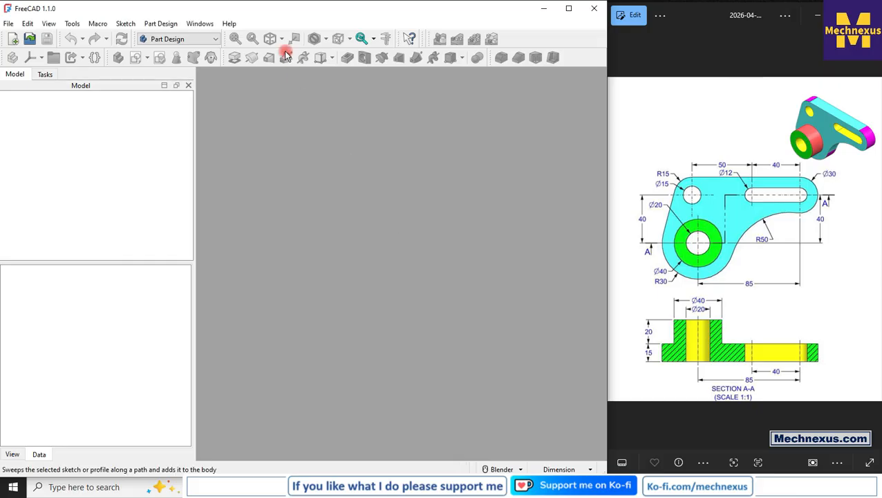
{"action": "left_click", "coordinate": [229, 24]}
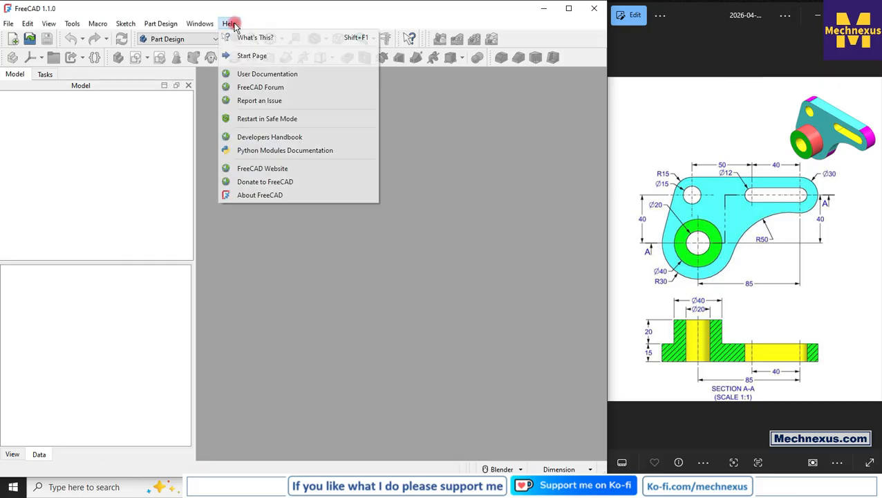
{"action": "left_click", "coordinate": [245, 194]}
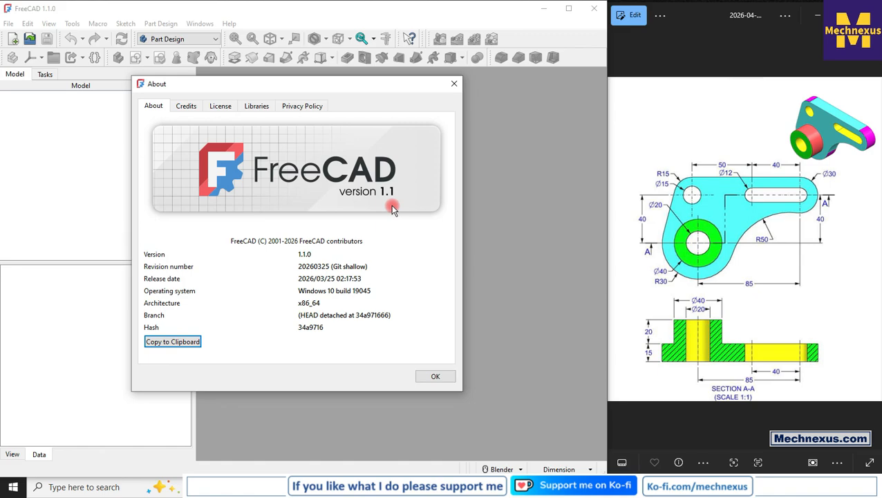
{"action": "left_click", "coordinate": [433, 377]}
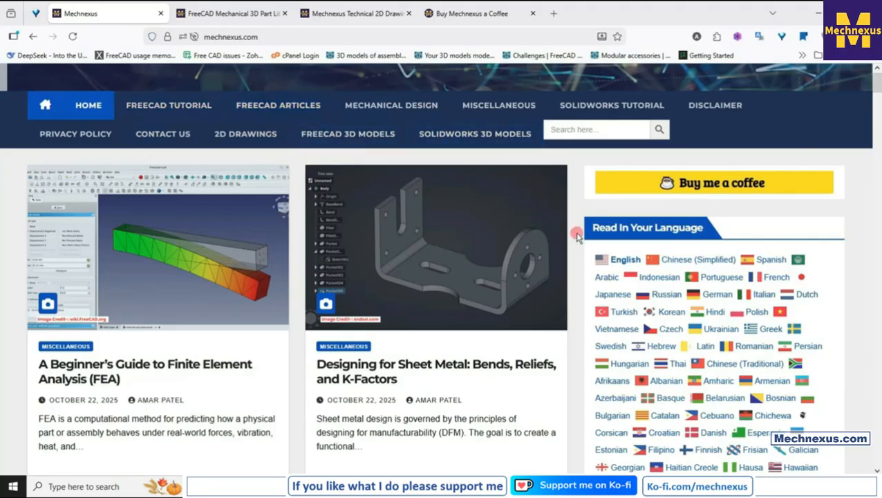
Look through the articles and language choices on the mechnexus.com home page.
{"action": "scroll", "coordinate": [577, 237], "scroll_direction": "down", "scroll_amount": 3}
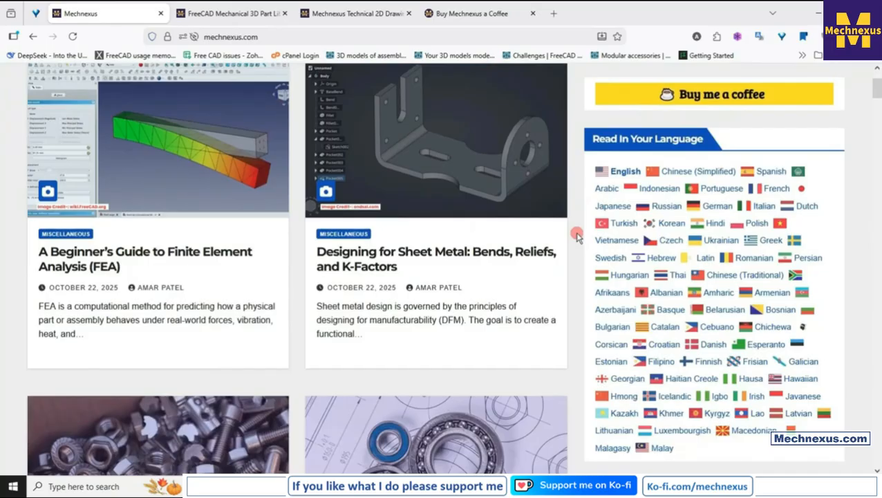
{"action": "scroll", "coordinate": [577, 236], "scroll_direction": "down", "scroll_amount": 10}
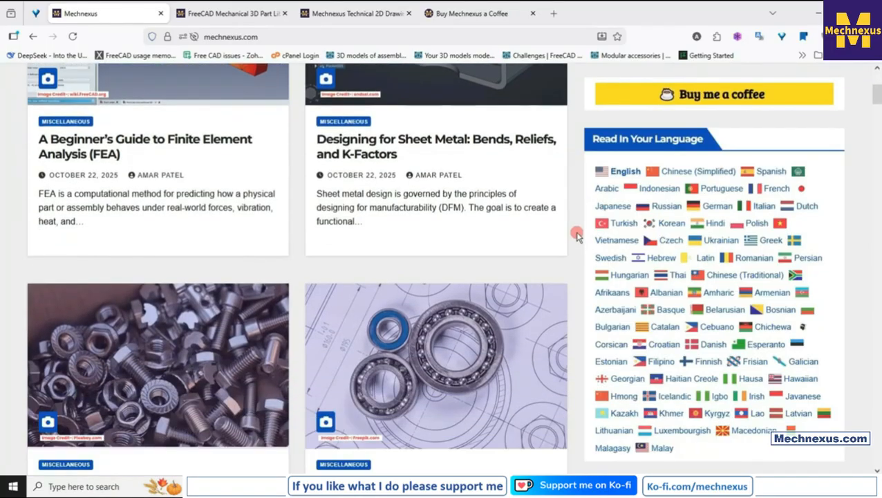
{"action": "scroll", "coordinate": [577, 237], "scroll_direction": "down", "scroll_amount": 5}
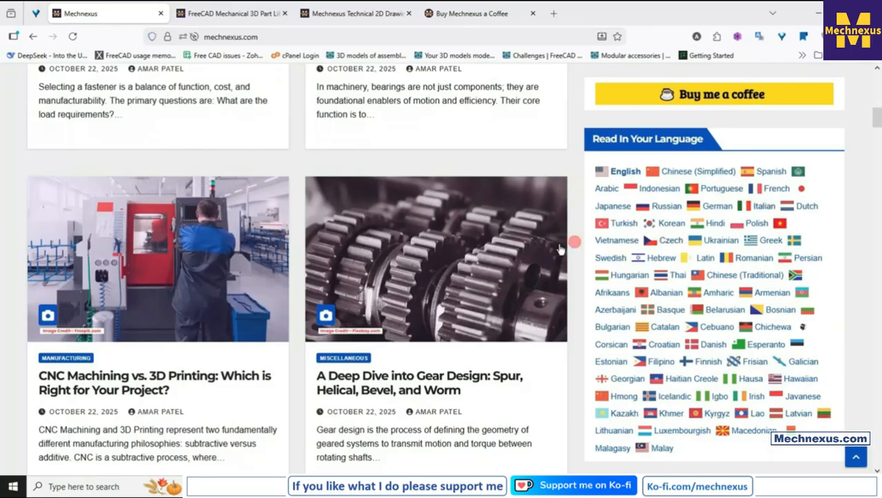
{"action": "scroll", "coordinate": [428, 254], "scroll_direction": "up", "scroll_amount": 1}
{"action": "scroll", "coordinate": [429, 254], "scroll_direction": "up", "scroll_amount": 4}
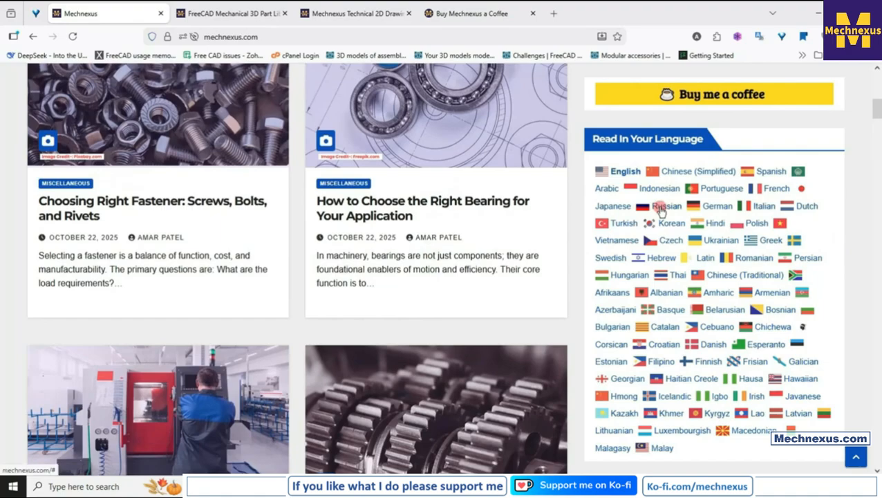
{"action": "scroll", "coordinate": [410, 283], "scroll_direction": "up", "scroll_amount": 1}
{"action": "scroll", "coordinate": [410, 282], "scroll_direction": "up", "scroll_amount": 7}
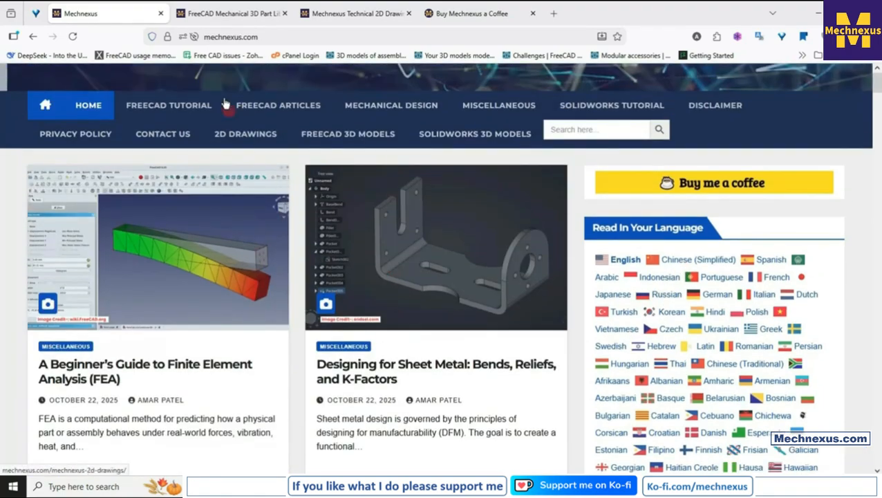
Look over the FreeCAD mechanical 3D part library page and its entry point on the Mechnexus home page.
{"action": "left_click", "coordinate": [231, 19]}
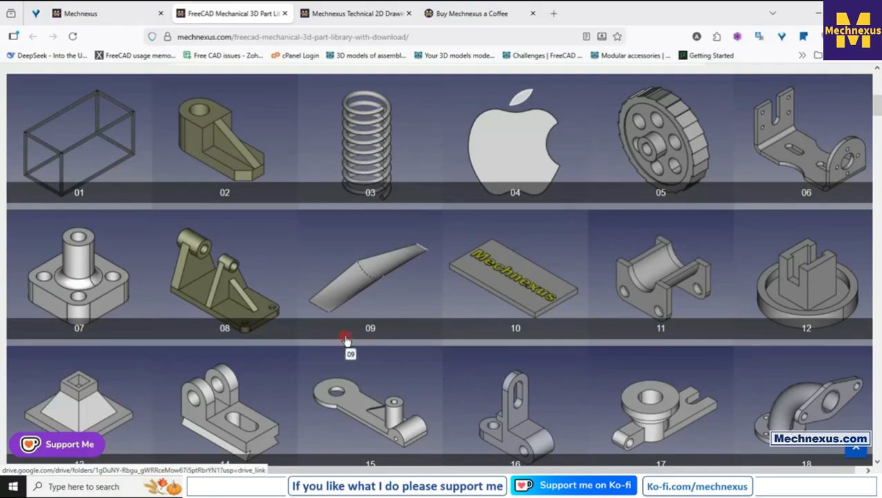
{"action": "scroll", "coordinate": [347, 340], "scroll_direction": "down", "scroll_amount": 3}
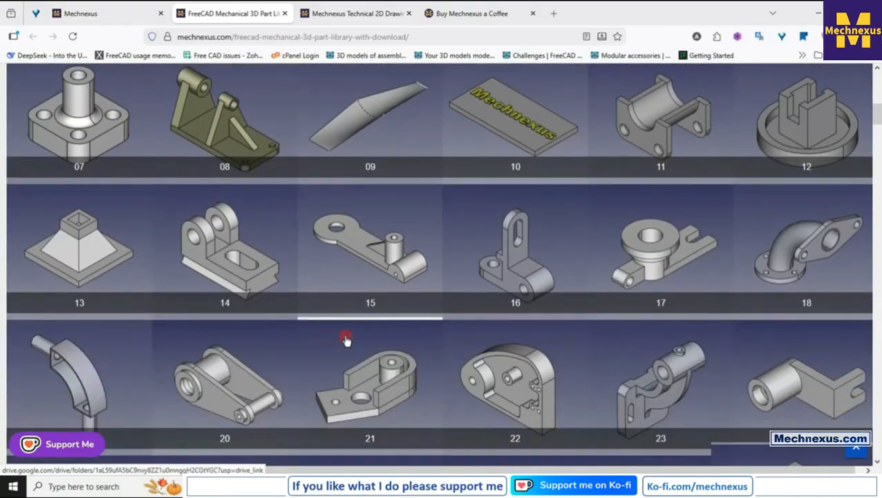
{"action": "scroll", "coordinate": [343, 336], "scroll_direction": "up", "scroll_amount": 5}
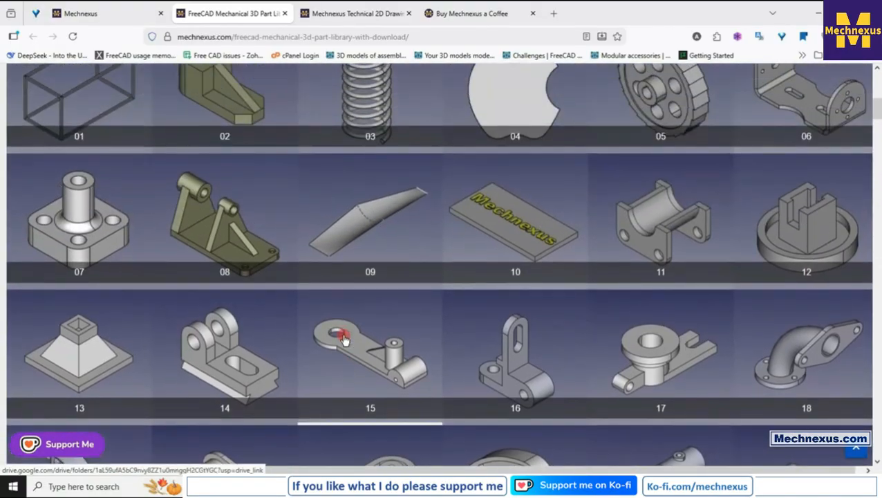
{"action": "left_click", "coordinate": [115, 12]}
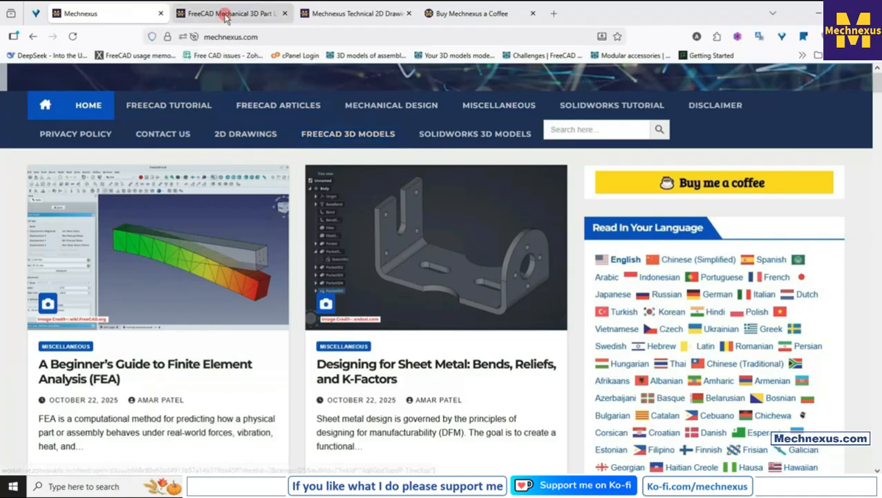
{"action": "left_click", "coordinate": [222, 14]}
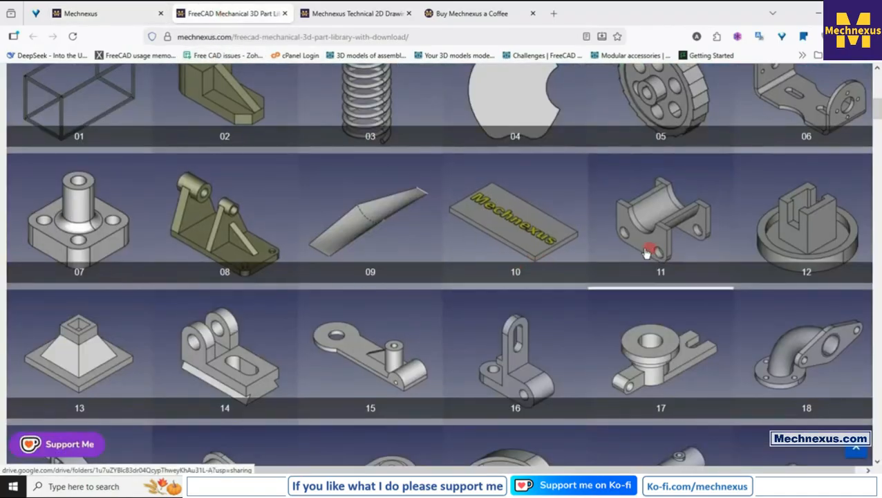
Browse the 3D part library, view the files in part 22's Google Drive folder, and close that folder.
{"action": "scroll", "coordinate": [527, 276], "scroll_direction": "down", "scroll_amount": 2}
{"action": "scroll", "coordinate": [527, 276], "scroll_direction": "down", "scroll_amount": 2}
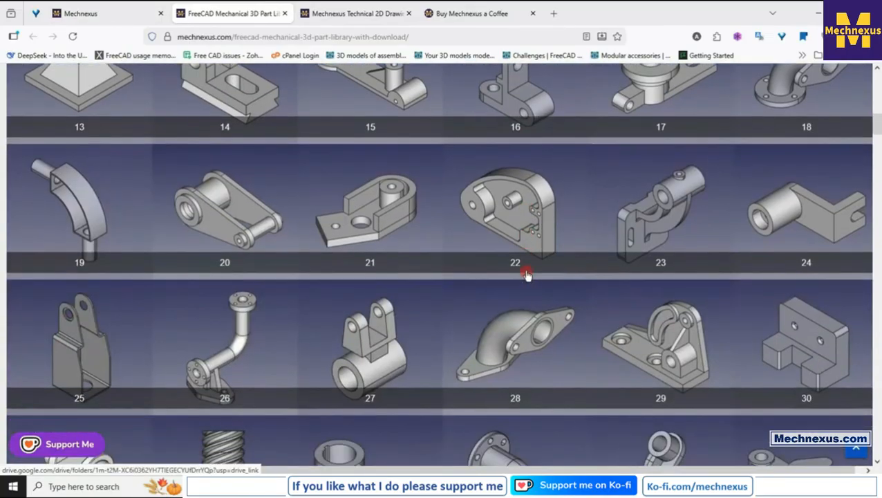
{"action": "scroll", "coordinate": [514, 262], "scroll_direction": "down", "scroll_amount": 2}
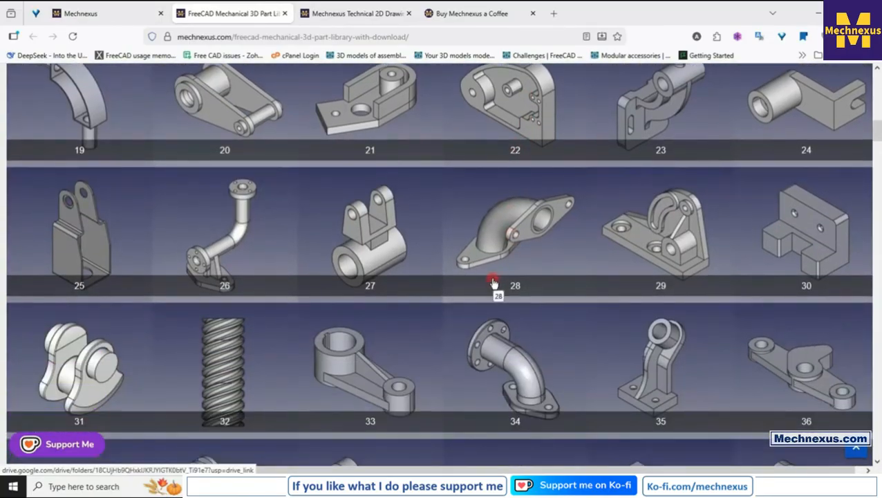
{"action": "scroll", "coordinate": [493, 283], "scroll_direction": "up", "scroll_amount": 2}
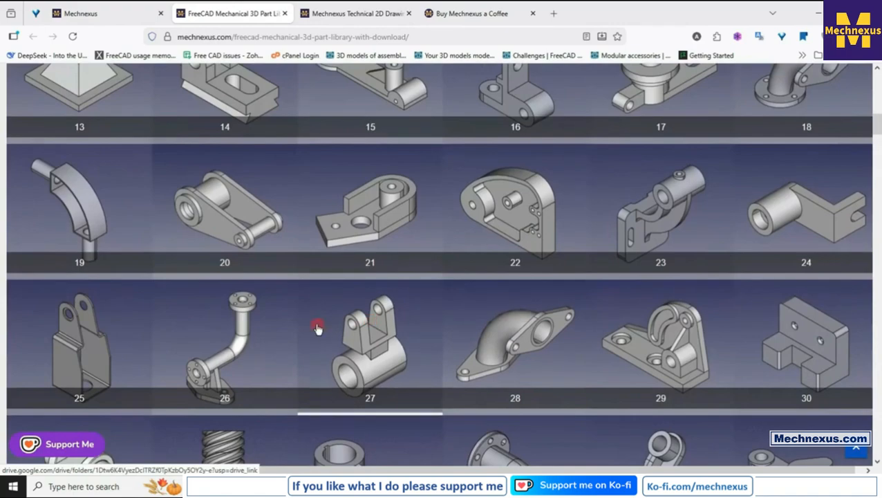
{"action": "left_click", "coordinate": [502, 209]}
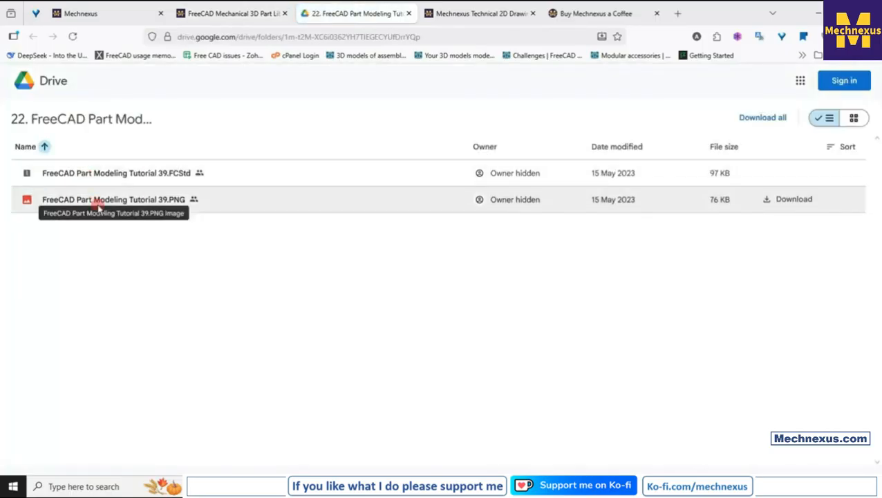
{"action": "left_click", "coordinate": [409, 14]}
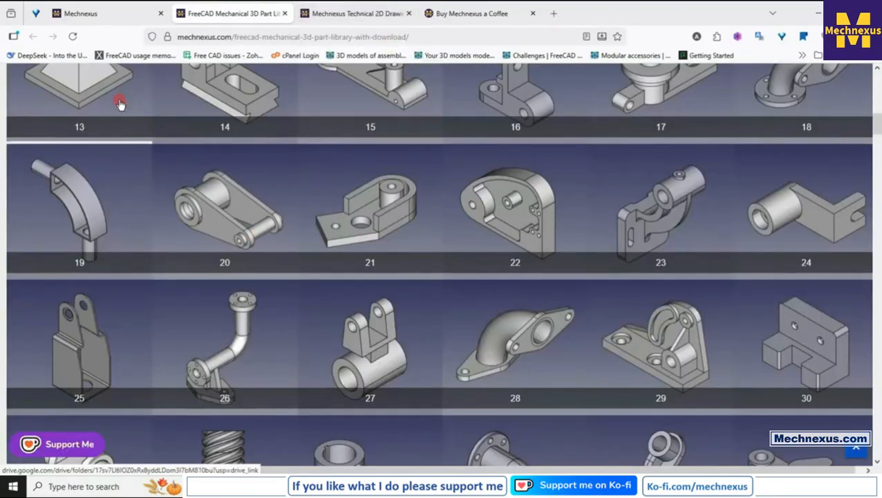
Browse the Mechnexus 2D drawings page, view the PDF of drawing 06 (Drawing Of Housing), and close it.
{"action": "left_click", "coordinate": [337, 13]}
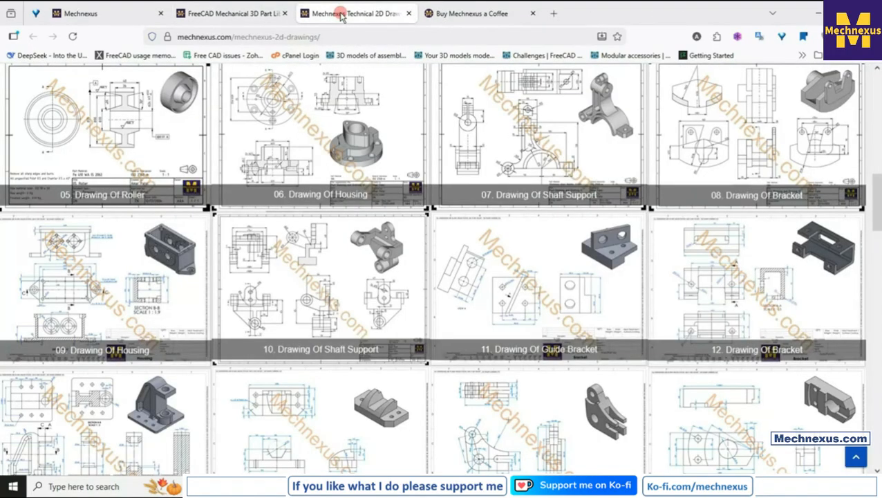
{"action": "left_click", "coordinate": [98, 14]}
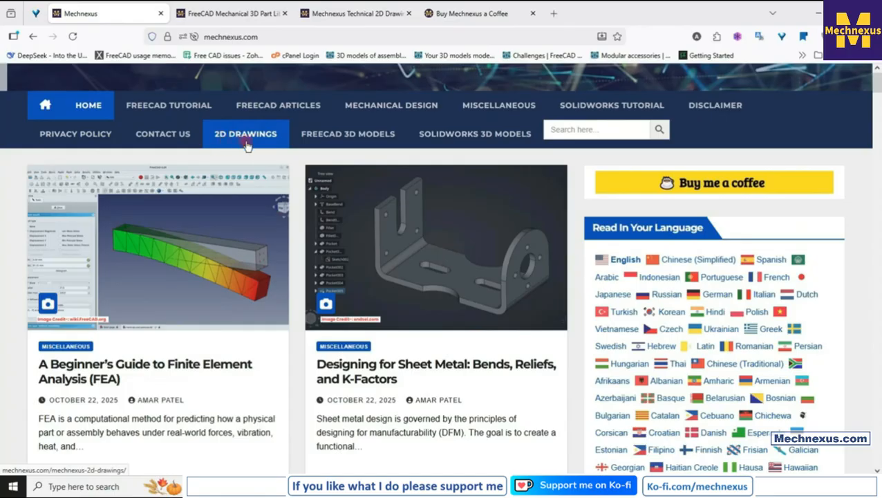
{"action": "left_click", "coordinate": [346, 16]}
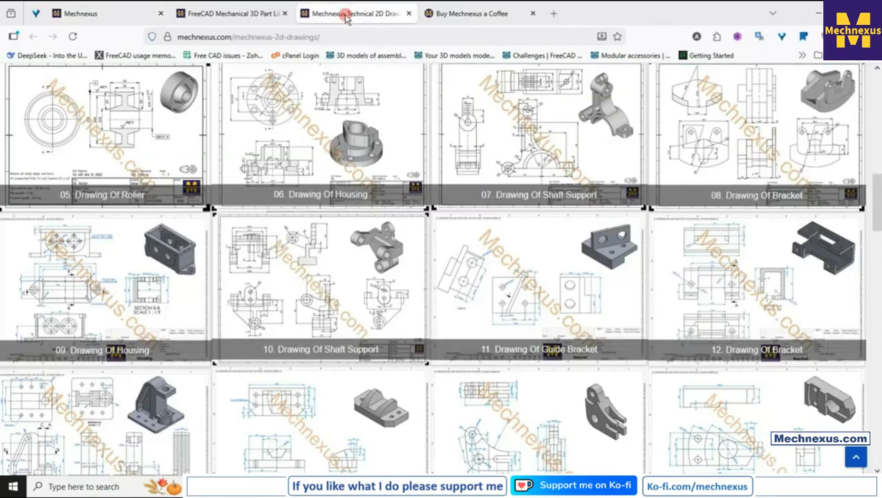
{"action": "left_click", "coordinate": [287, 166]}
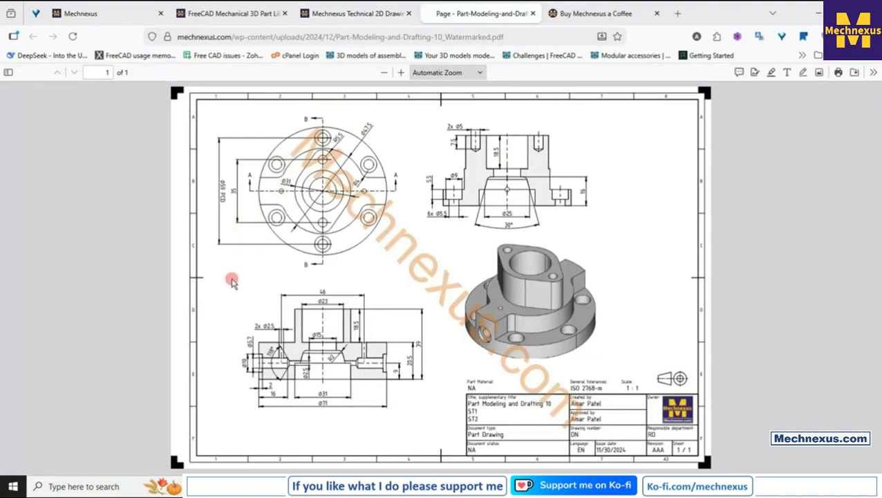
{"action": "left_click", "coordinate": [533, 14]}
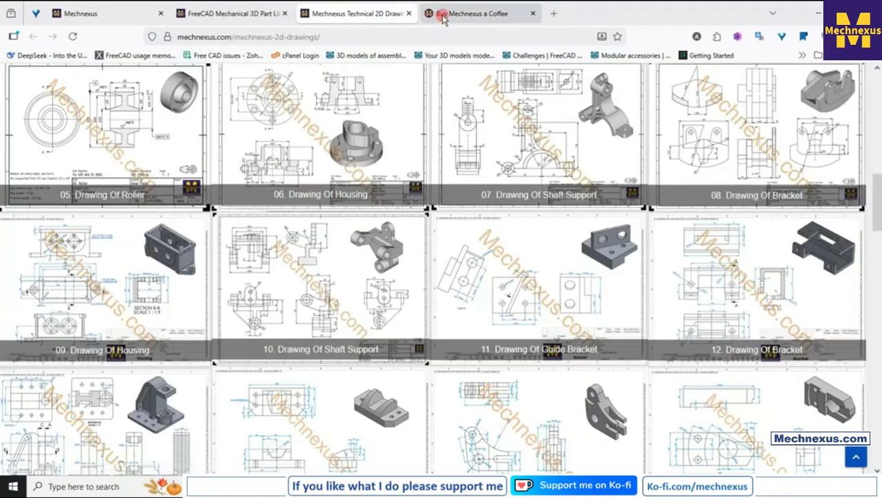
View the Mechnexus Ko-fi page, look at its Shop section, and return to the About section.
{"action": "left_click", "coordinate": [443, 15]}
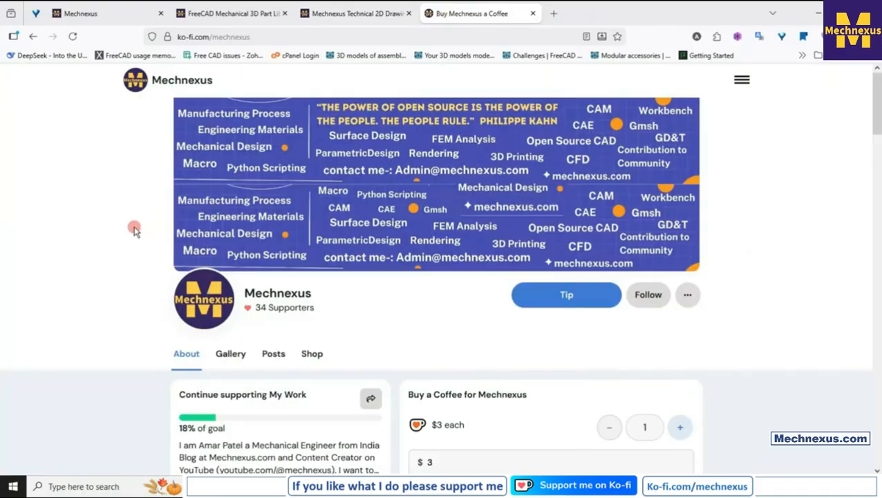
{"action": "scroll", "coordinate": [134, 230], "scroll_direction": "down", "scroll_amount": 2}
{"action": "left_click", "coordinate": [312, 240]}
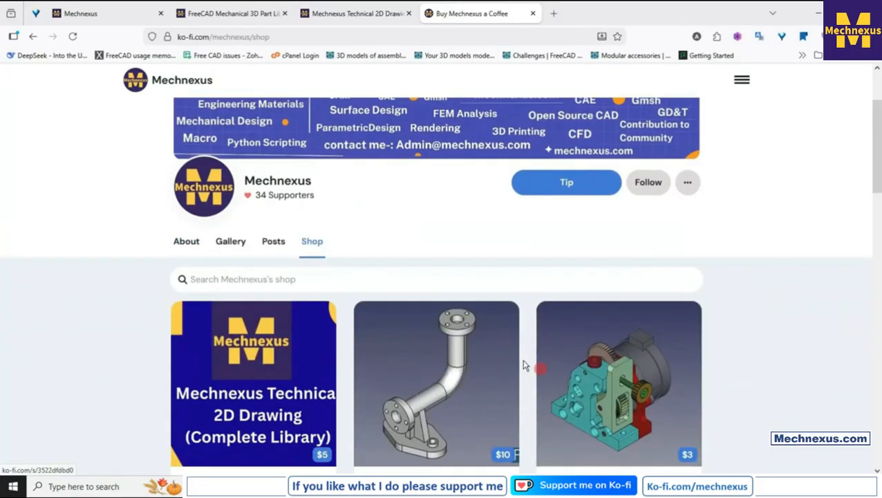
{"action": "left_click", "coordinate": [181, 246]}
{"action": "scroll", "coordinate": [142, 246], "scroll_direction": "up", "scroll_amount": 2}
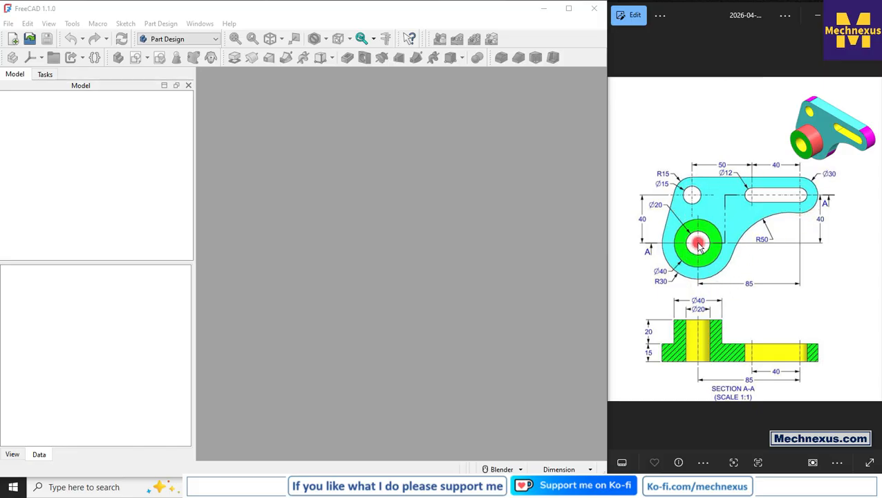
Create a new document, add a body to it, and show the body's origin planes and axes.
{"action": "left_click", "coordinate": [12, 39]}
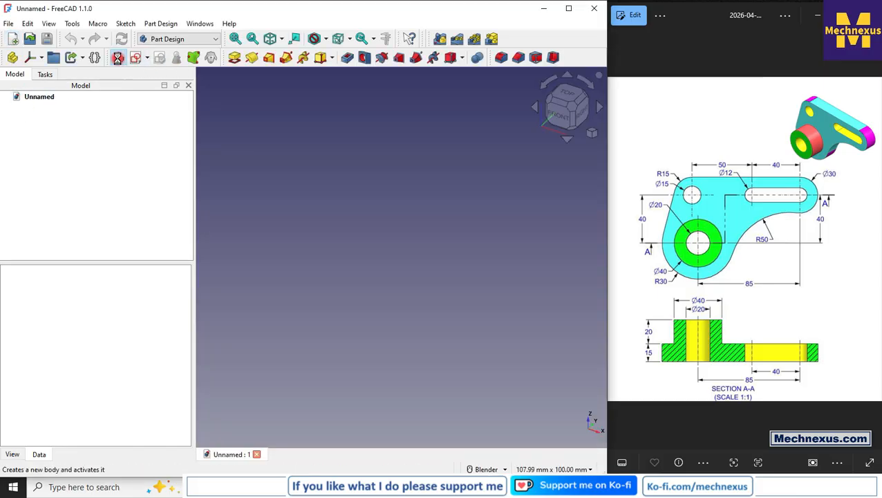
{"action": "left_click", "coordinate": [117, 57]}
{"action": "key", "text": "space"}
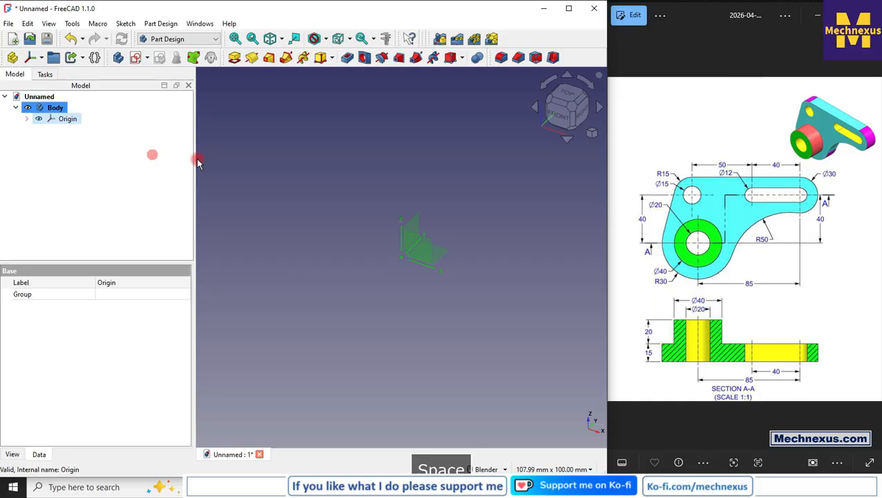
{"action": "left_click", "coordinate": [299, 187]}
Start a new sketch on the XZ-plane of the body's origin.
{"action": "left_click", "coordinate": [26, 119]}
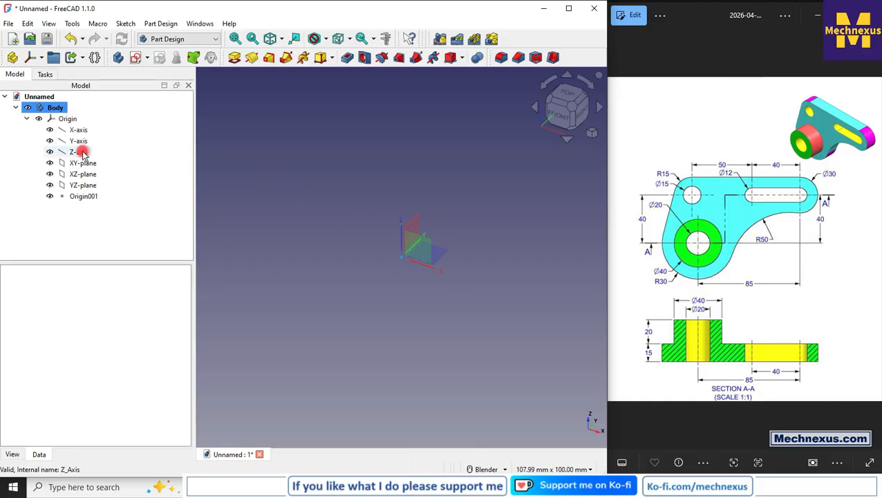
{"action": "left_click", "coordinate": [83, 174]}
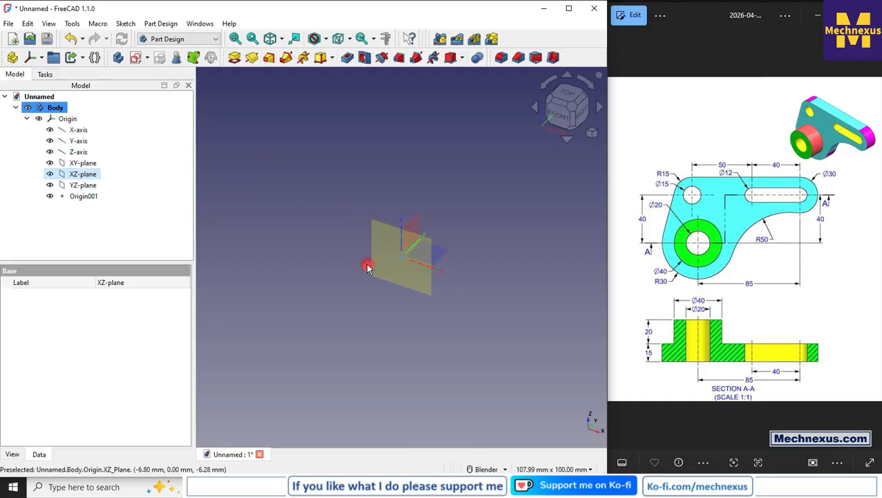
{"action": "left_click", "coordinate": [136, 60]}
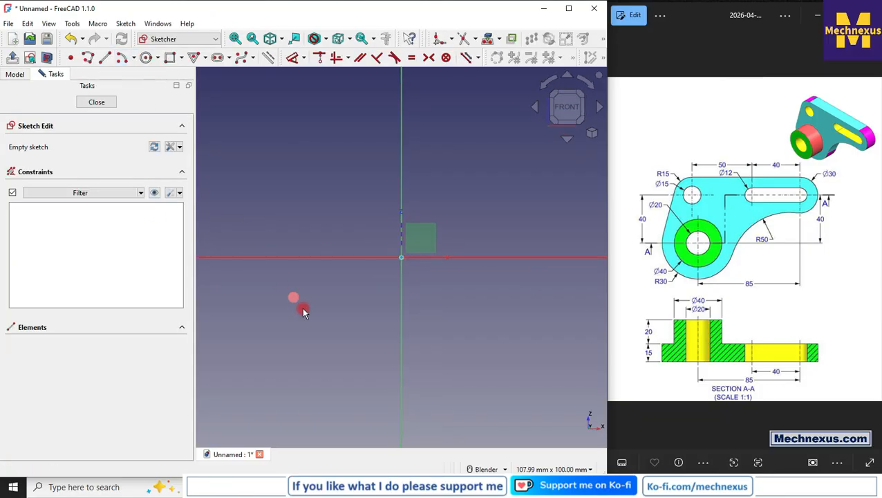
Hide the body's origin so that the sketch view is clear.
{"action": "left_click", "coordinate": [16, 74]}
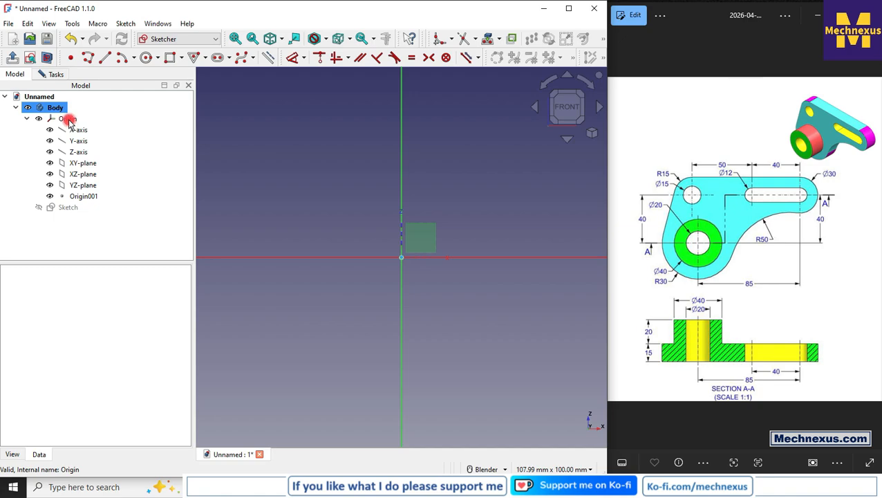
{"action": "left_click", "coordinate": [68, 118]}
{"action": "key", "text": "space"}
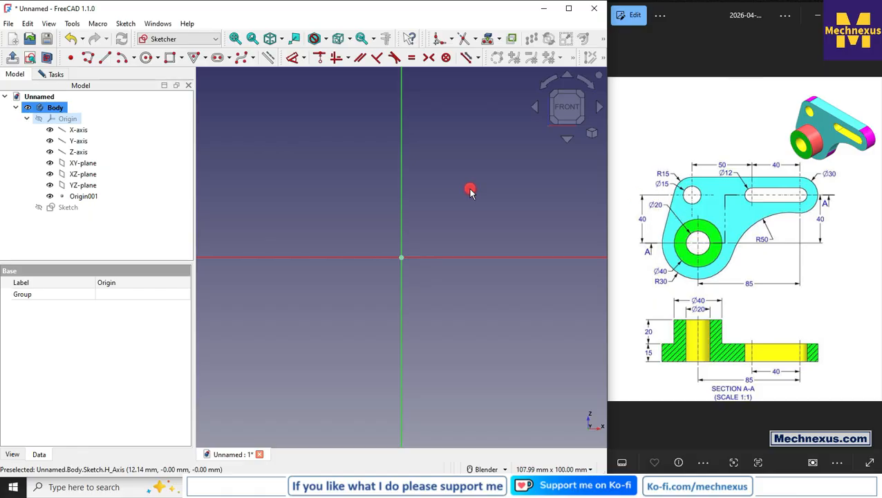
Sketch a circle about 23 mm in diameter centred on the origin.
{"action": "left_click", "coordinate": [146, 59]}
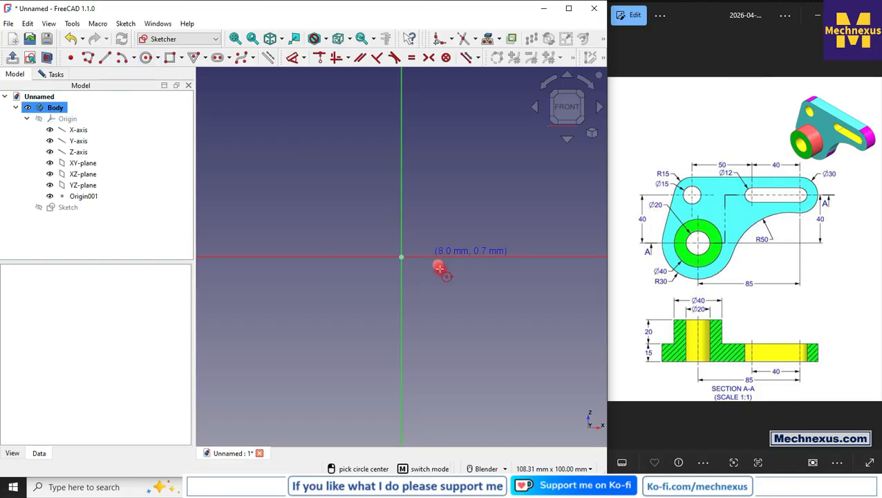
{"action": "left_click", "coordinate": [401, 257]}
{"action": "left_click", "coordinate": [430, 289]}
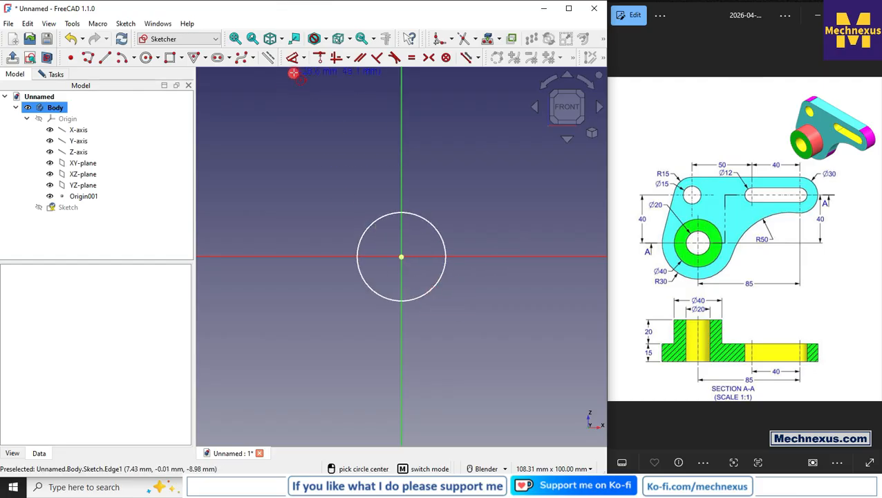
Set the circle's diameter to 20 mm and convert the circle to construction geometry.
{"action": "key", "text": "d"}
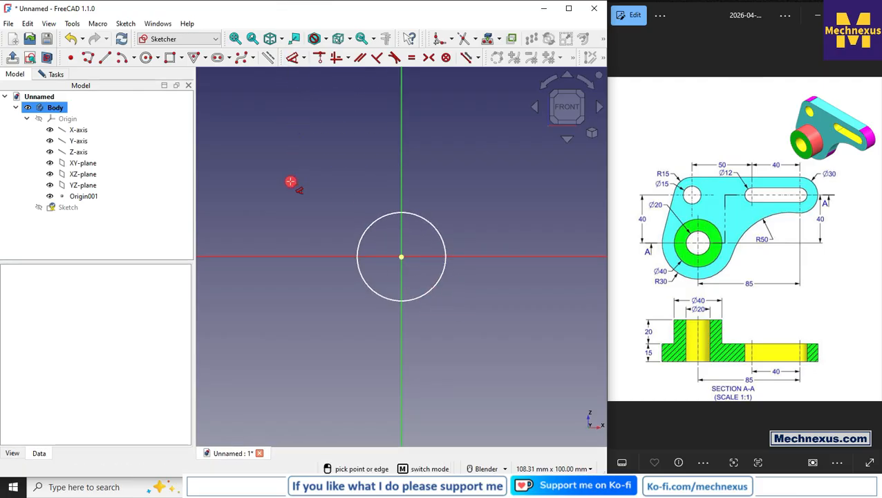
{"action": "left_click", "coordinate": [371, 223]}
{"action": "left_click", "coordinate": [325, 191]}
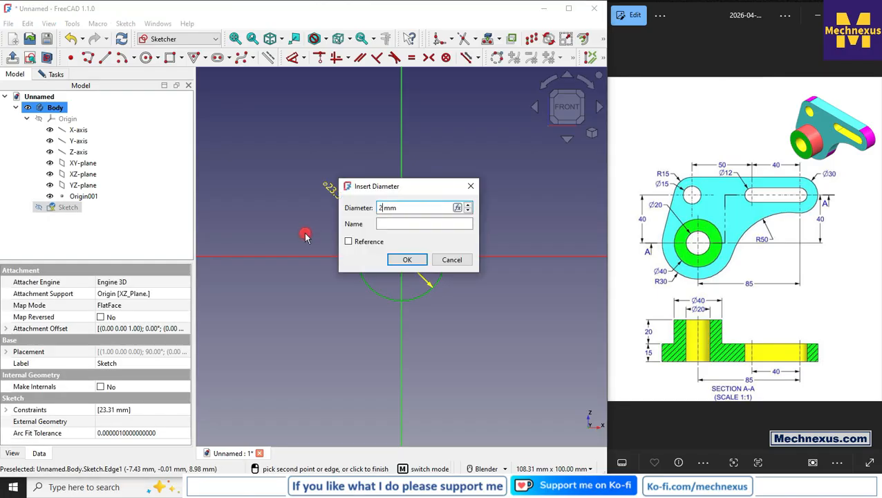
{"action": "type", "text": "20"}
{"action": "key", "text": "Return"}
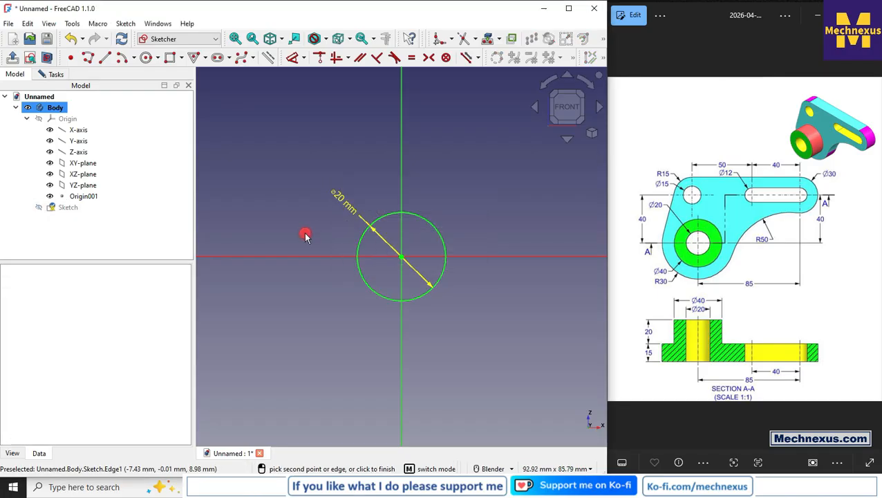
{"action": "right_click", "coordinate": [264, 205]}
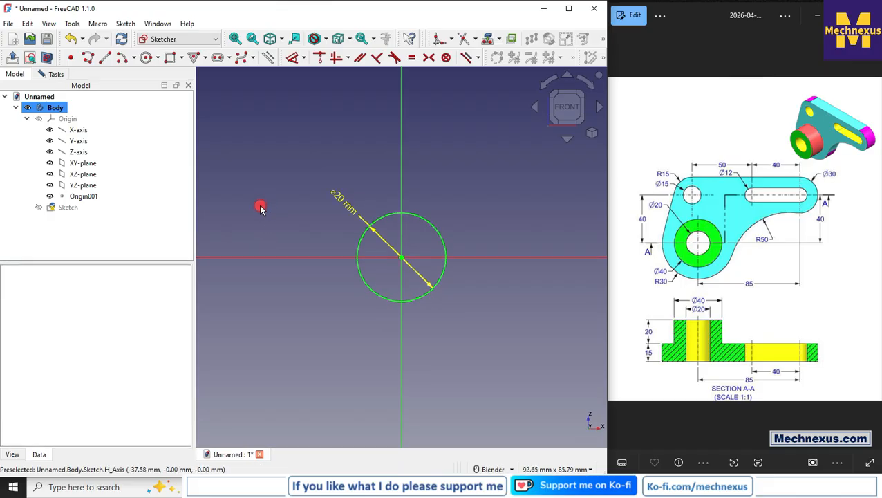
{"action": "left_click", "coordinate": [442, 239]}
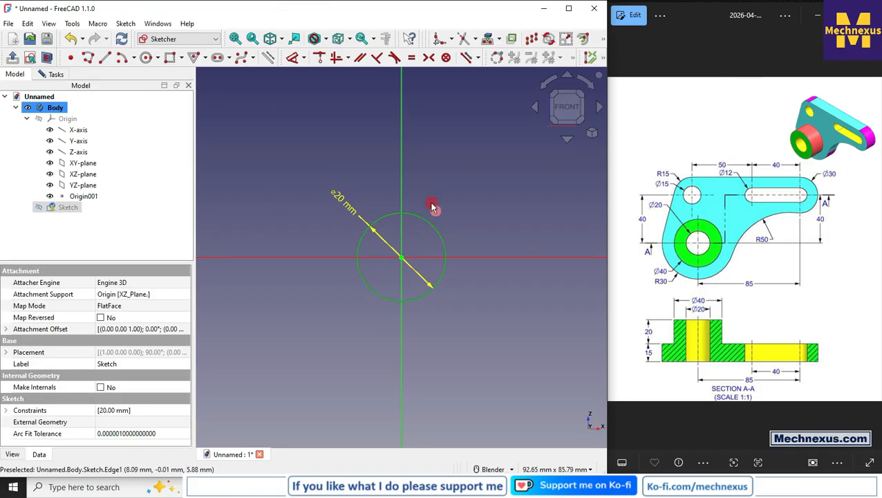
{"action": "left_click", "coordinate": [269, 58]}
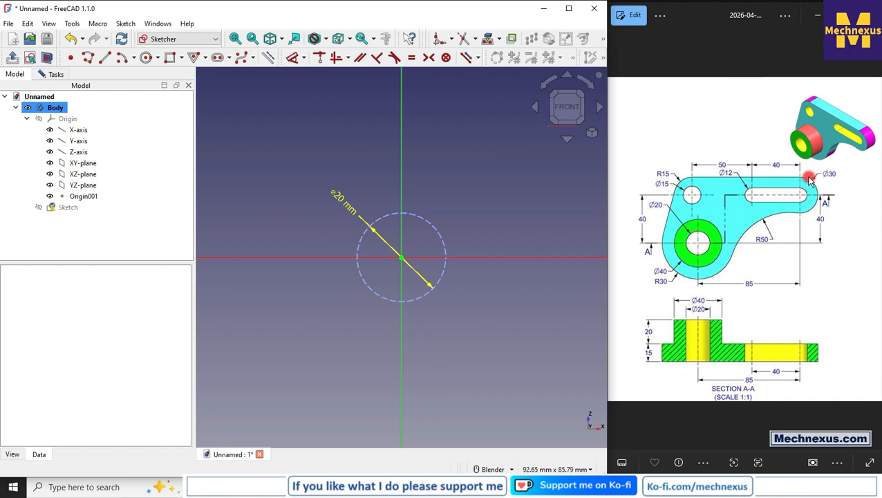
Sketch a horizontal line above the construction circle, crossing the vertical axis and reaching further to its right.
{"action": "scroll", "coordinate": [316, 274], "scroll_direction": "down", "scroll_amount": 3}
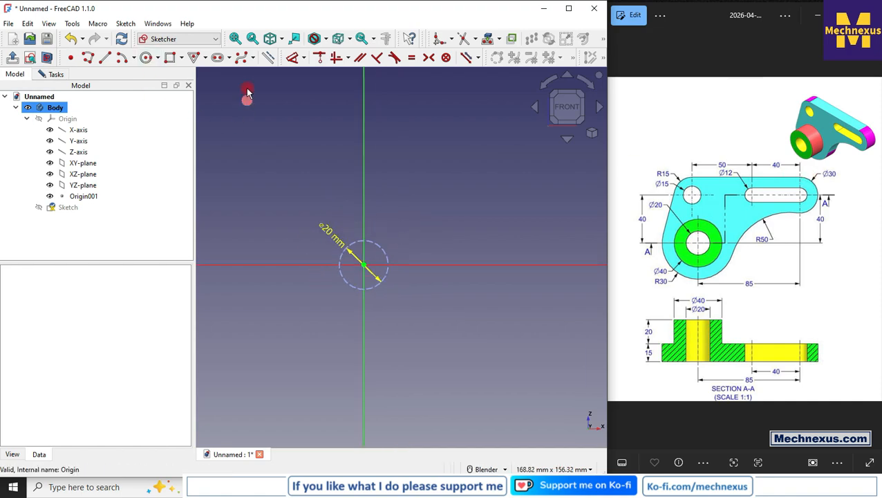
{"action": "left_click", "coordinate": [302, 125]}
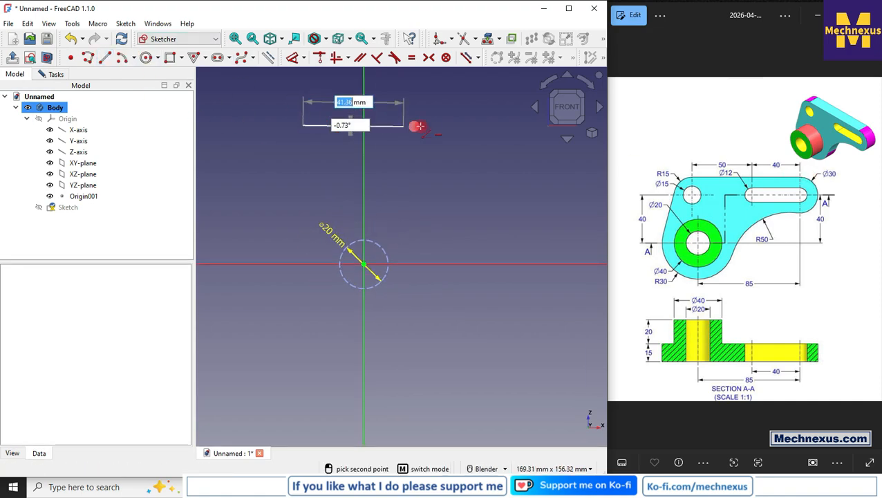
{"action": "left_click", "coordinate": [481, 124]}
{"action": "right_click", "coordinate": [449, 159]}
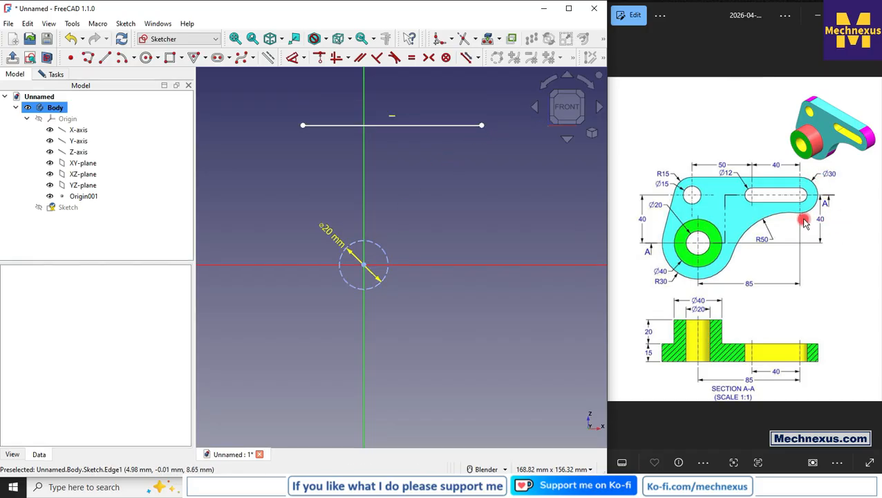
Sketch a three-point arc of about 12 mm radius from the line's right endpoint, curving outward and down.
{"action": "scroll", "coordinate": [487, 133], "scroll_direction": "up", "scroll_amount": 3}
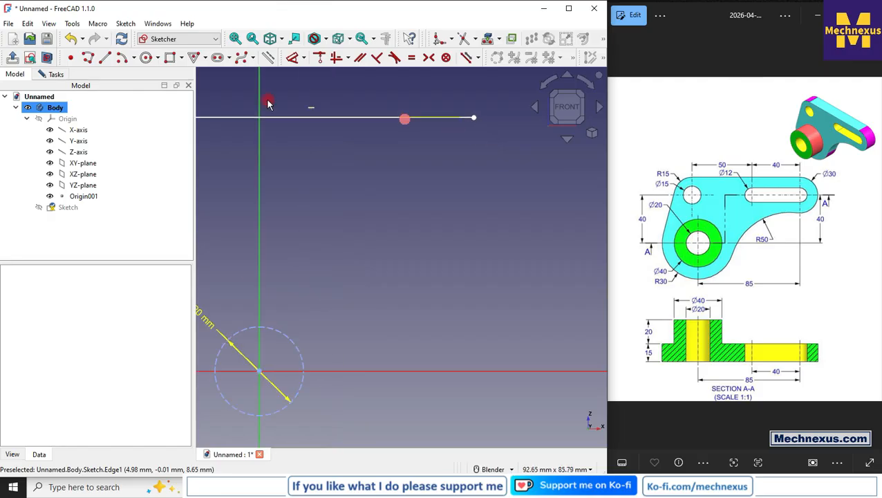
{"action": "left_click", "coordinate": [133, 60]}
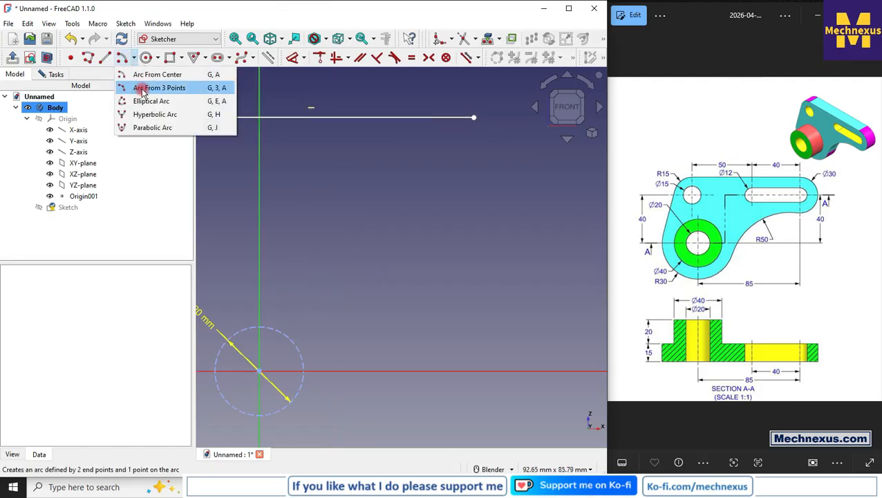
{"action": "left_click", "coordinate": [134, 86]}
{"action": "left_click", "coordinate": [474, 116]}
{"action": "left_click", "coordinate": [469, 215]}
{"action": "left_click", "coordinate": [508, 176]}
{"action": "right_click", "coordinate": [452, 161]}
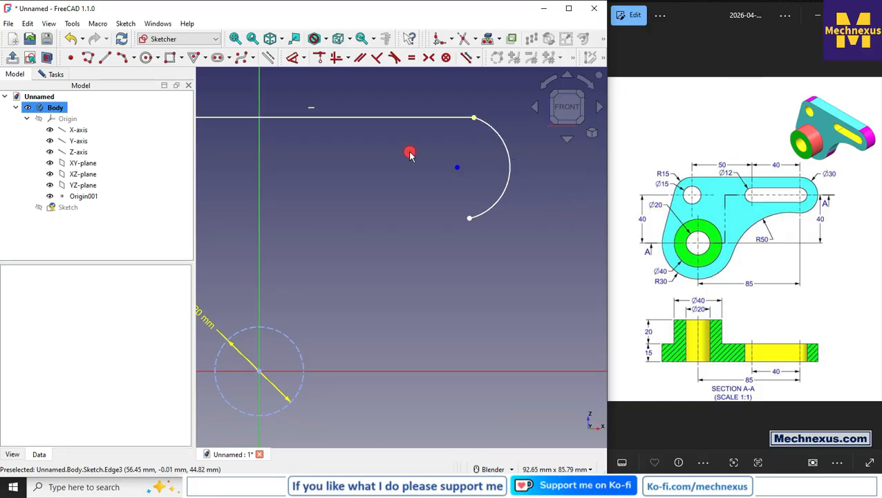
Make the arc tangent to the horizontal line at their shared endpoint.
{"action": "left_click", "coordinate": [484, 123]}
{"action": "left_click", "coordinate": [462, 118]}
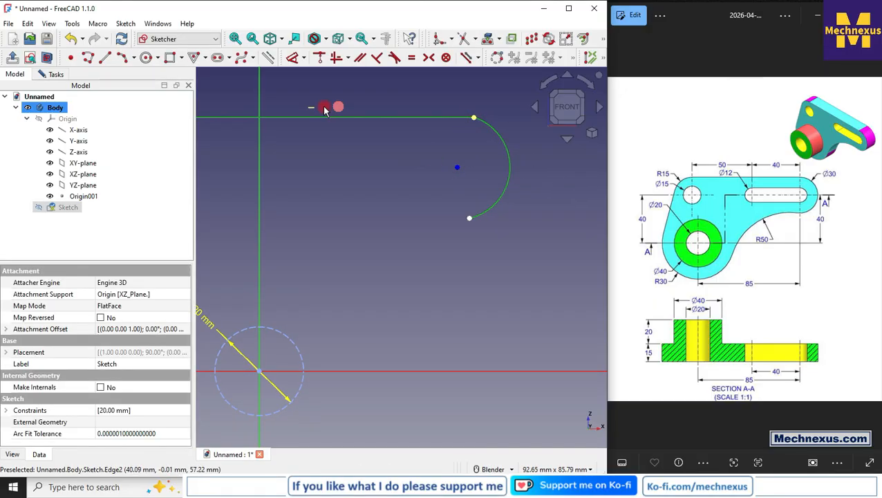
{"action": "left_click", "coordinate": [392, 60]}
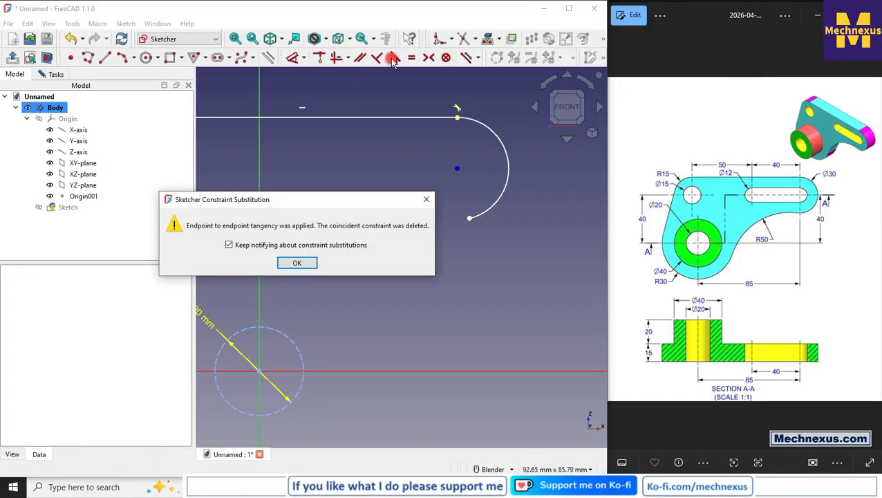
{"action": "left_click", "coordinate": [293, 261]}
Set the radius of the arc at the line's right end to 15 mm.
{"action": "scroll", "coordinate": [372, 212], "scroll_direction": "down", "scroll_amount": 2}
{"action": "scroll", "coordinate": [372, 211], "scroll_direction": "up", "scroll_amount": 1}
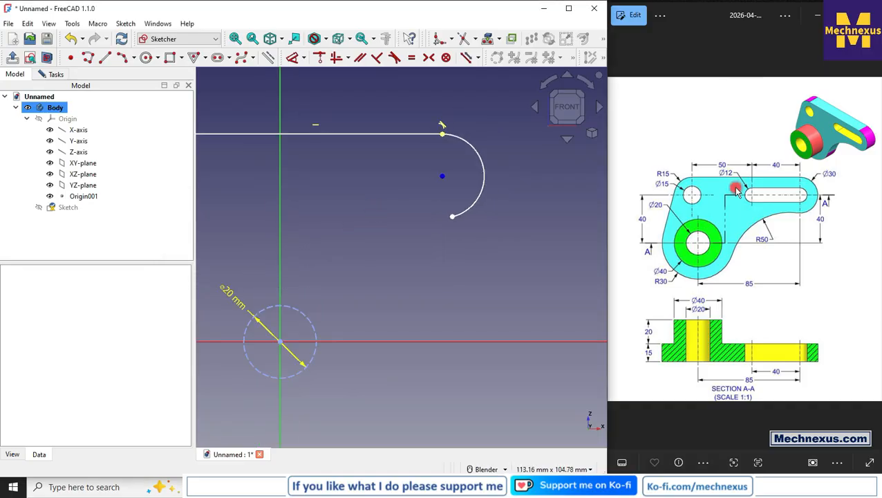
{"action": "left_click", "coordinate": [299, 64]}
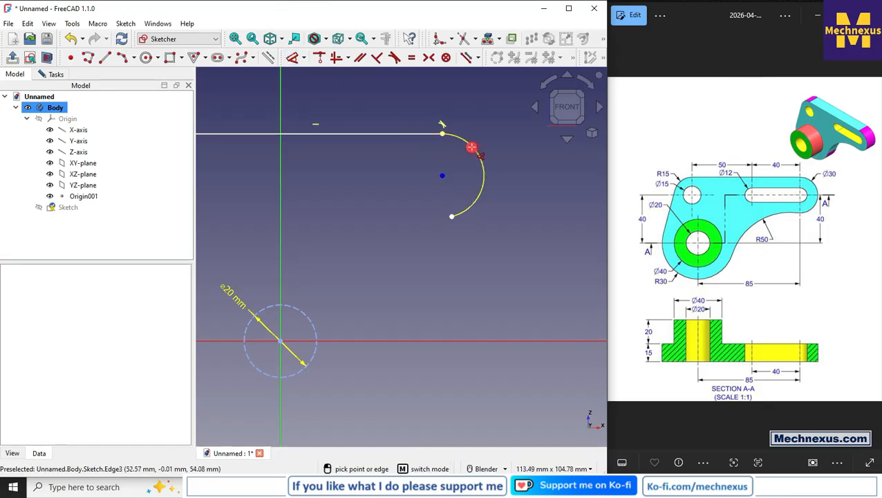
{"action": "left_click", "coordinate": [471, 146]}
{"action": "left_click", "coordinate": [563, 269]}
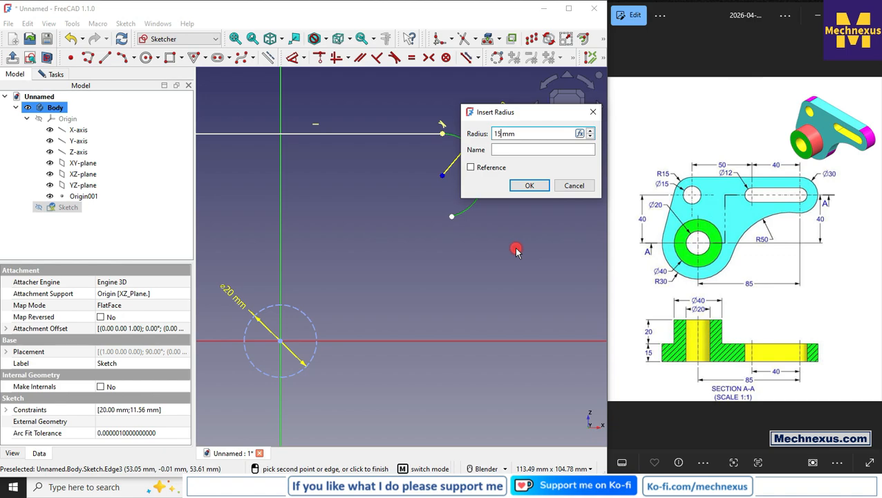
{"action": "key", "text": "Return"}
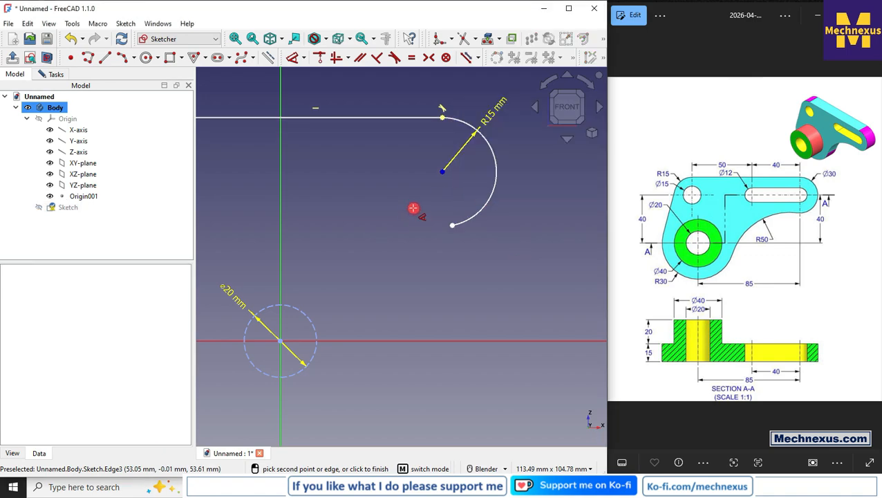
Sketch a three-point arc of about 42 mm radius below the construction circle, bulging downward across the vertical axis.
{"action": "scroll", "coordinate": [394, 206], "scroll_direction": "down", "scroll_amount": 3}
{"action": "scroll", "coordinate": [231, 340], "scroll_direction": "up", "scroll_amount": 2}
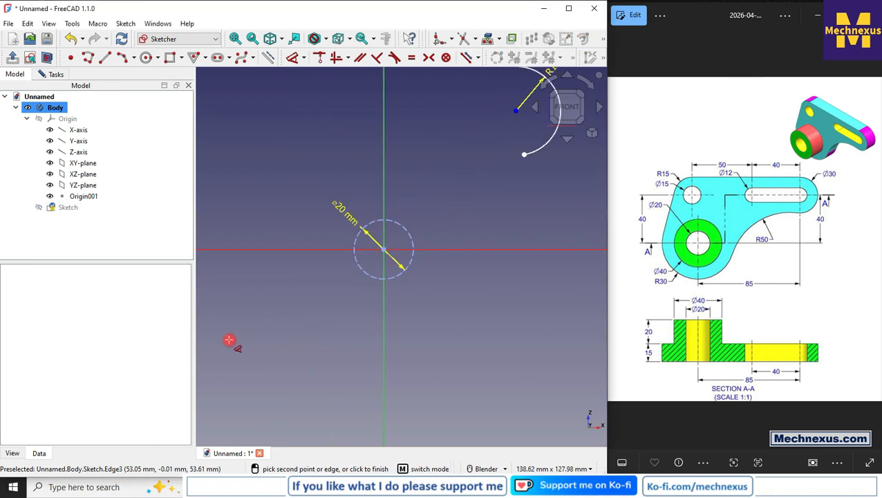
{"action": "left_click", "coordinate": [123, 60]}
{"action": "left_click", "coordinate": [271, 290]}
{"action": "left_click", "coordinate": [495, 307]}
{"action": "left_click", "coordinate": [437, 348]}
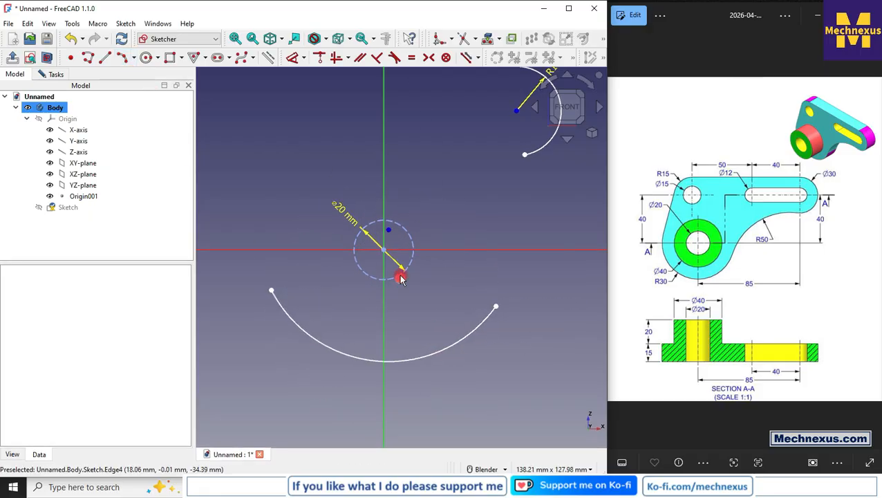
Make the lower arc's centre coincident with the origin and set the arc's radius to 30 mm.
{"action": "left_click", "coordinate": [389, 231]}
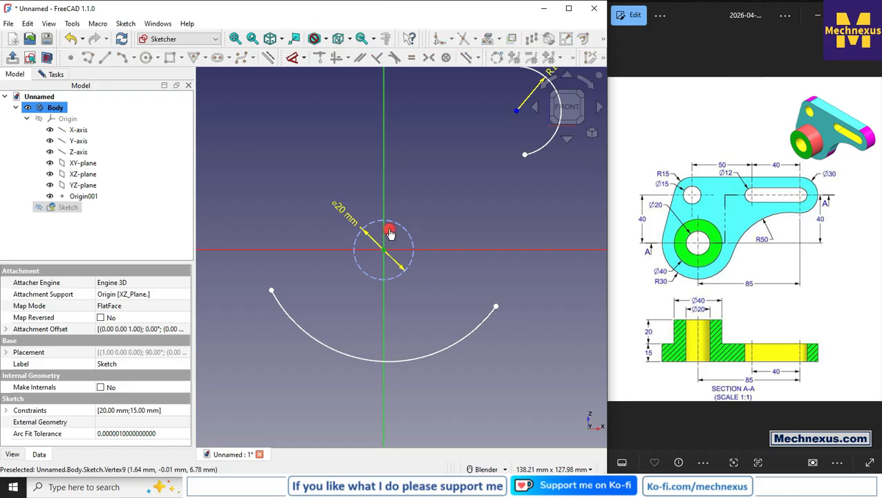
{"action": "left_click", "coordinate": [320, 58]}
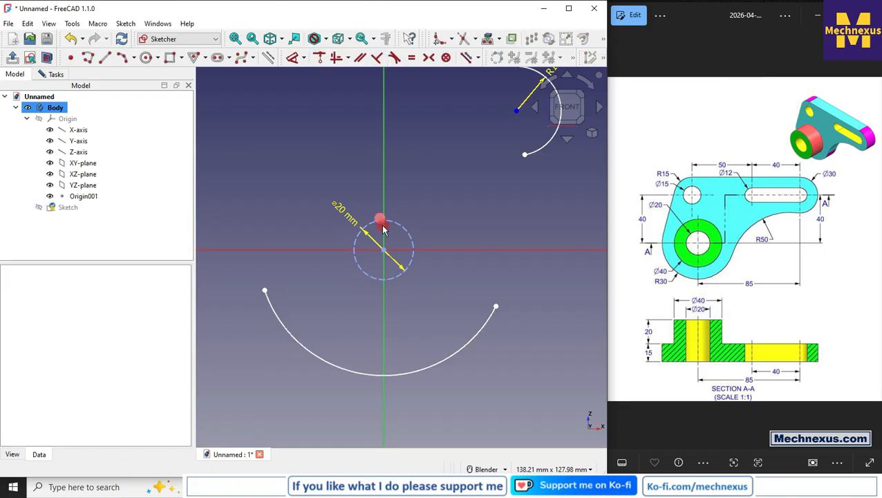
{"action": "scroll", "coordinate": [384, 233], "scroll_direction": "down", "scroll_amount": 2}
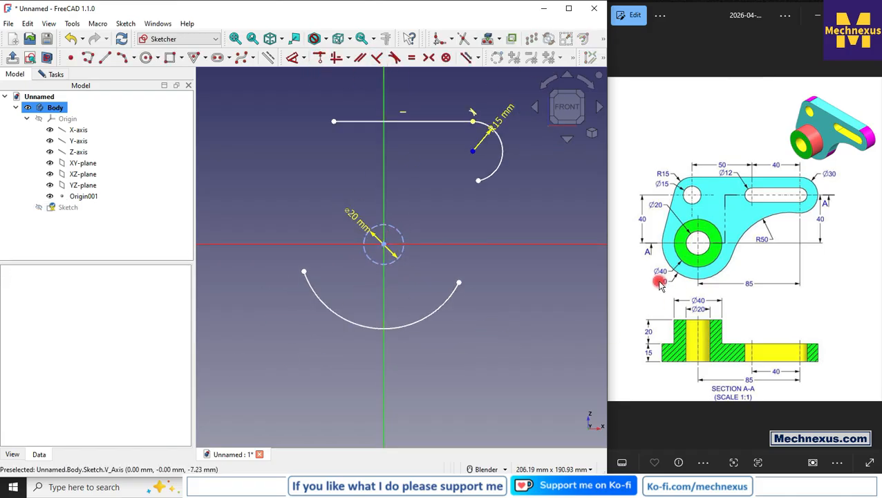
{"action": "left_click", "coordinate": [294, 60]}
{"action": "left_click", "coordinate": [360, 326]}
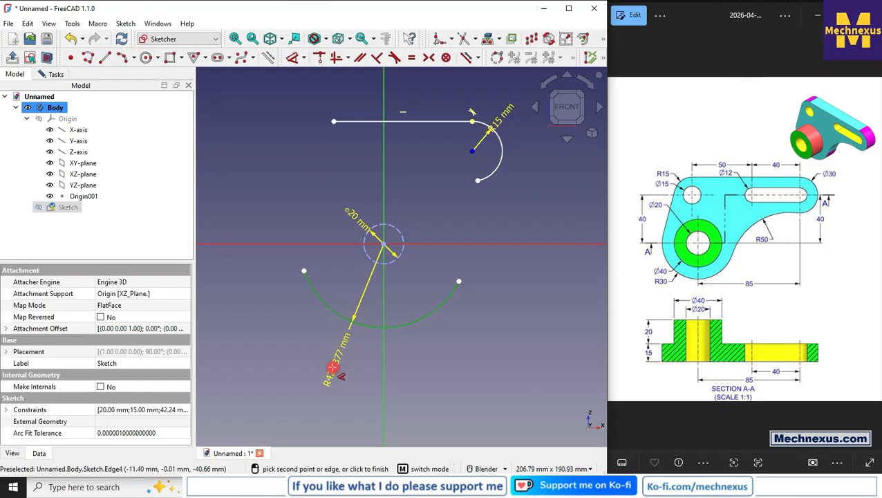
{"action": "left_click", "coordinate": [332, 374]}
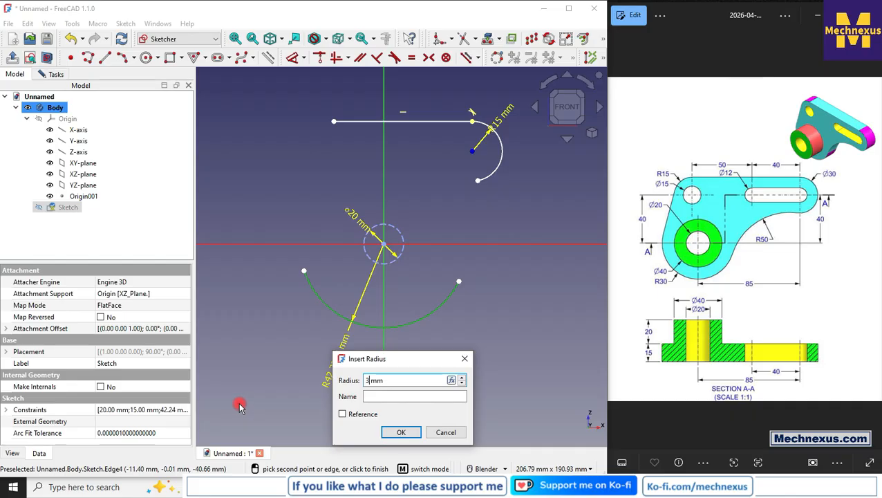
{"action": "type", "text": "30"}
{"action": "key", "text": "Return"}
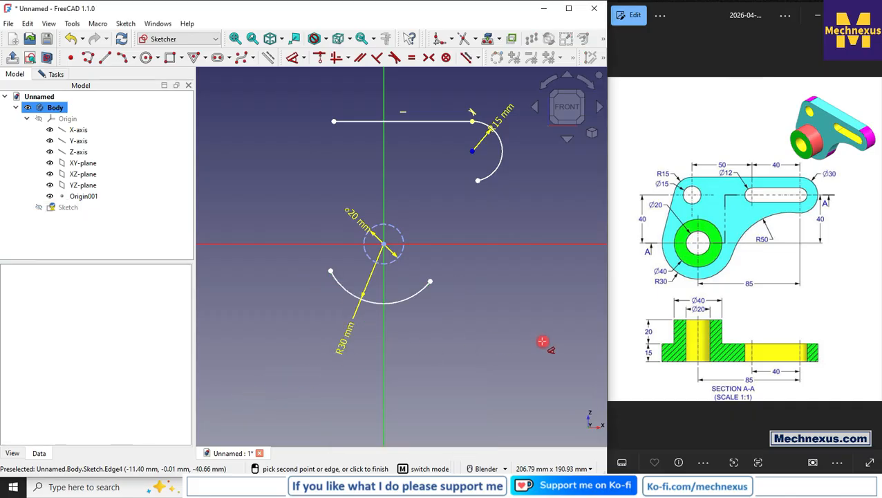
{"action": "right_click", "coordinate": [514, 331]}
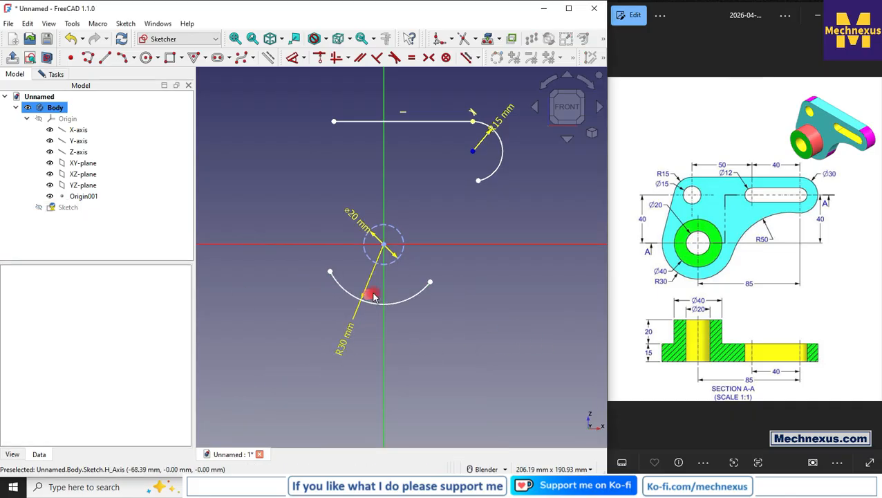
Extend both ends of the lower arc above the horizontal axis and shorten the upper line from its left end.
{"action": "left_click_drag", "start_coordinate": [429, 285], "coordinate": [446, 235]}
{"action": "left_click_drag", "start_coordinate": [332, 276], "coordinate": [316, 225]}
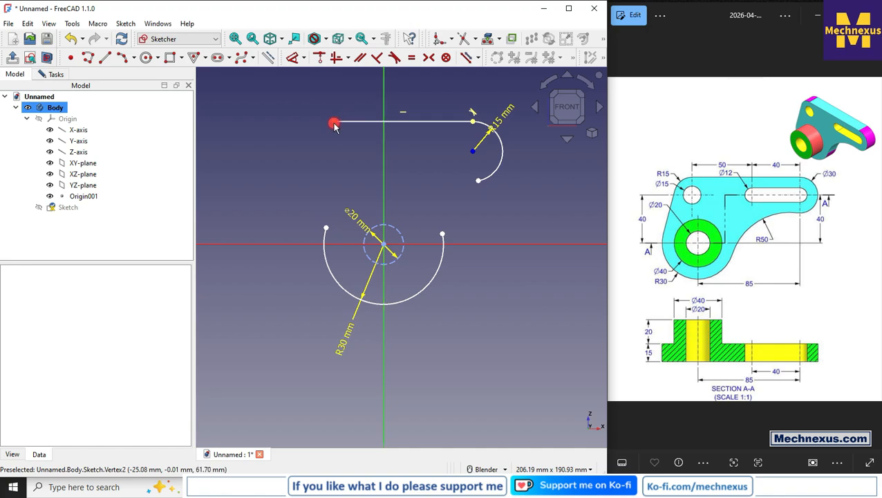
{"action": "mouse_move", "coordinate": [334, 122]}
{"action": "left_mouse_down"}
{"action": "mouse_move", "coordinate": [371, 131]}
{"action": "mouse_move", "coordinate": [357, 123]}
{"action": "left_mouse_up"}
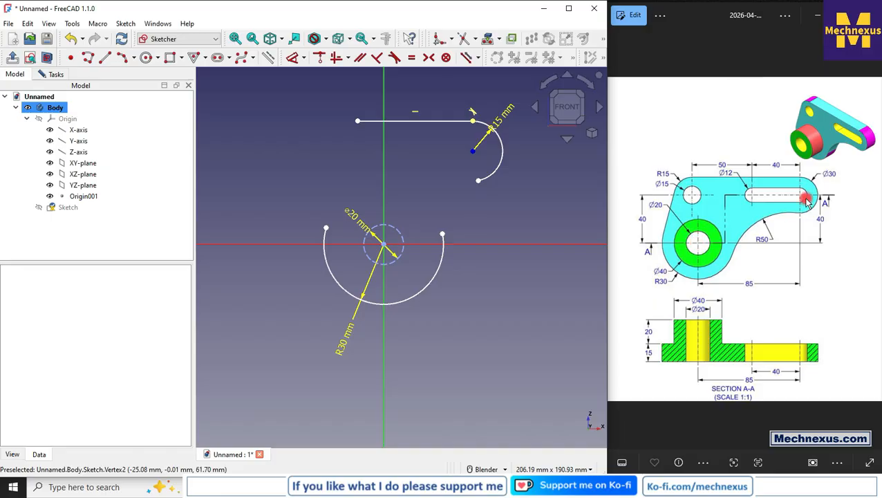
Set the vertical distance between the origin and the R15 arc's centre to 40 mm.
{"action": "left_click", "coordinate": [293, 58]}
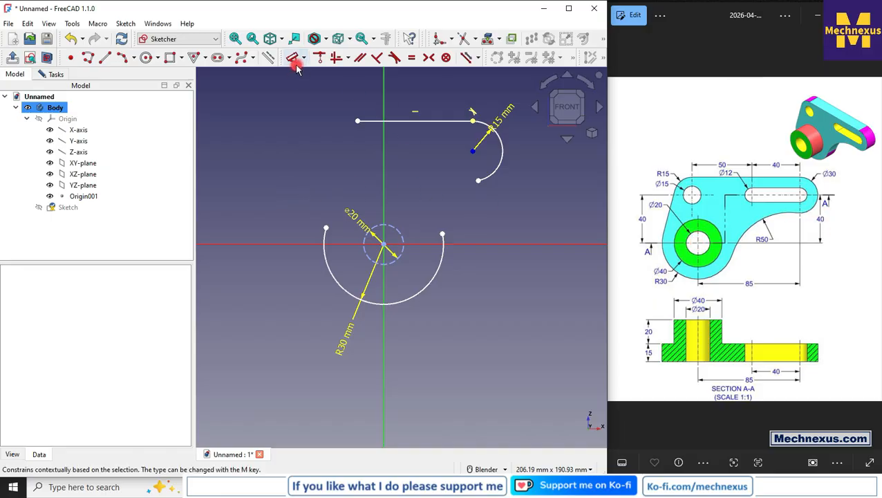
{"action": "left_click", "coordinate": [384, 243]}
{"action": "left_click", "coordinate": [384, 244]}
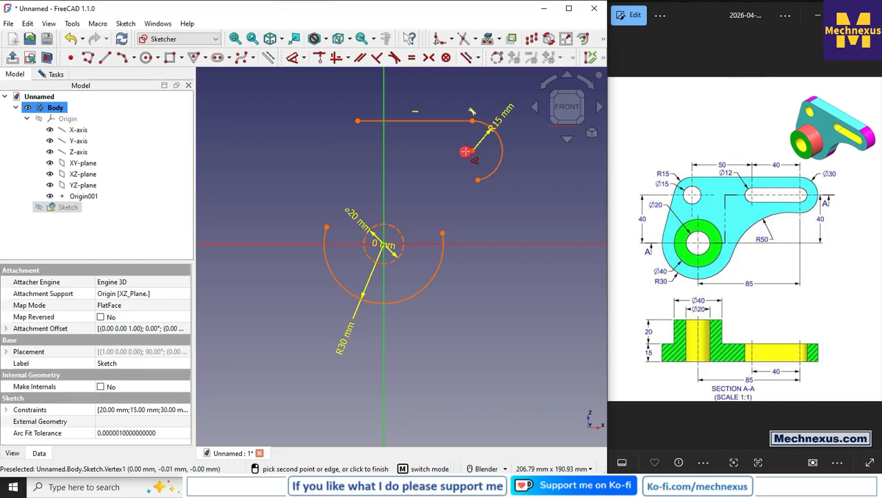
{"action": "left_click", "coordinate": [470, 150]}
{"action": "left_click", "coordinate": [538, 184]}
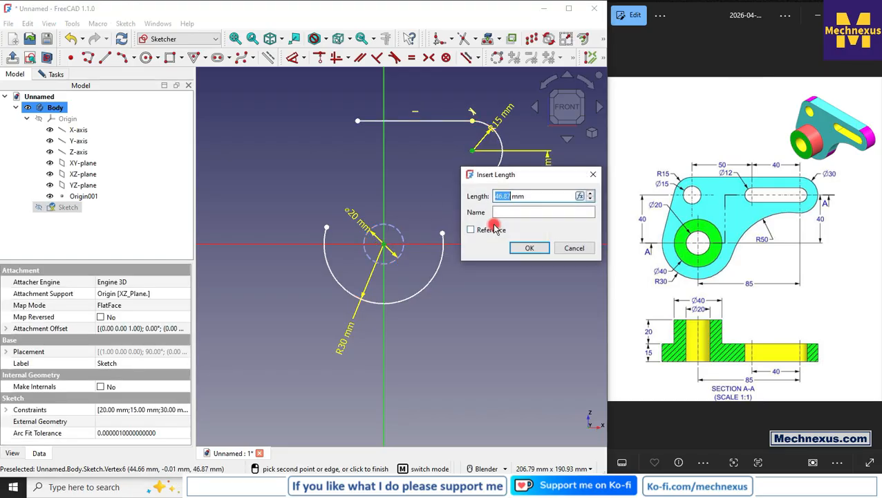
{"action": "type", "text": "40"}
{"action": "key", "text": "Return"}
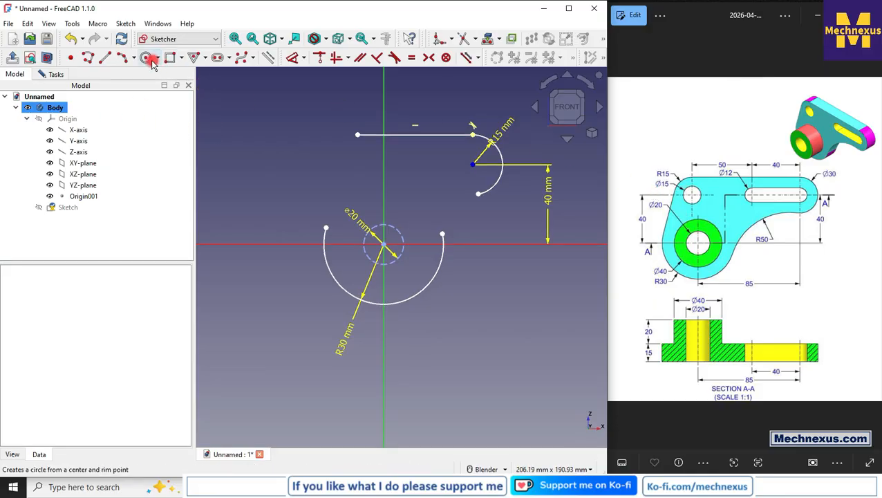
Sketch a three-point arc of about 19 mm radius from the upper line's left end, curving down and bulging outward.
{"action": "left_click", "coordinate": [122, 57]}
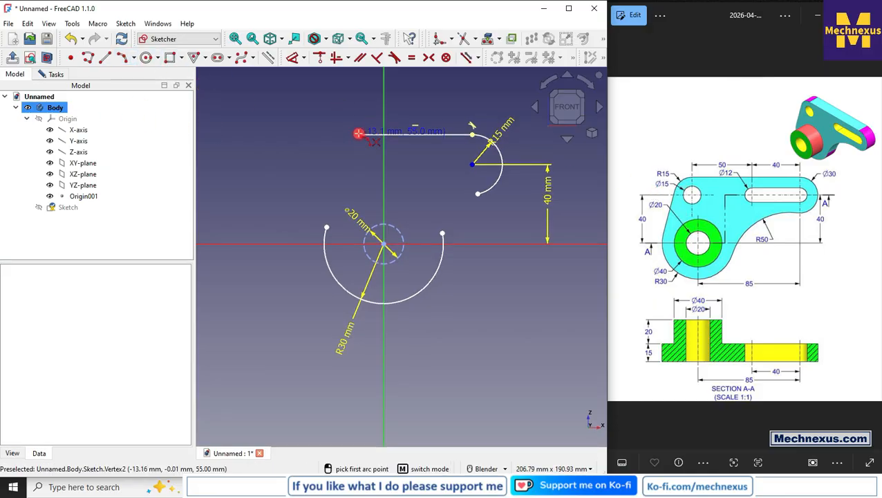
{"action": "left_click", "coordinate": [332, 181]}
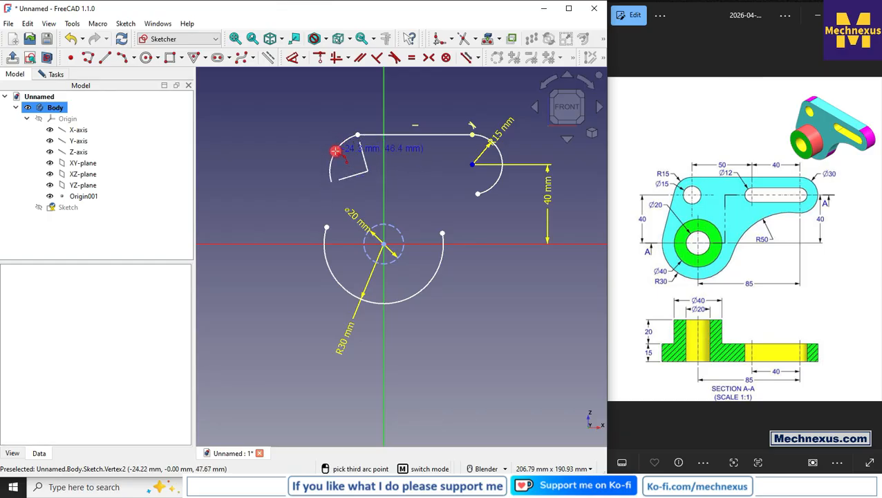
{"action": "left_click", "coordinate": [335, 151]}
{"action": "right_click", "coordinate": [249, 151]}
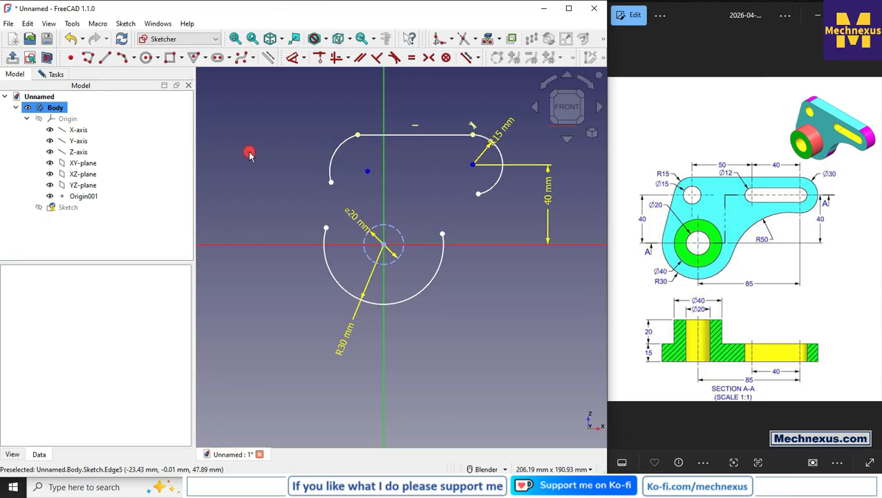
Set the radius of the arc at the upper line's left end to 15 mm.
{"action": "left_click", "coordinate": [293, 60]}
{"action": "left_click", "coordinate": [337, 151]}
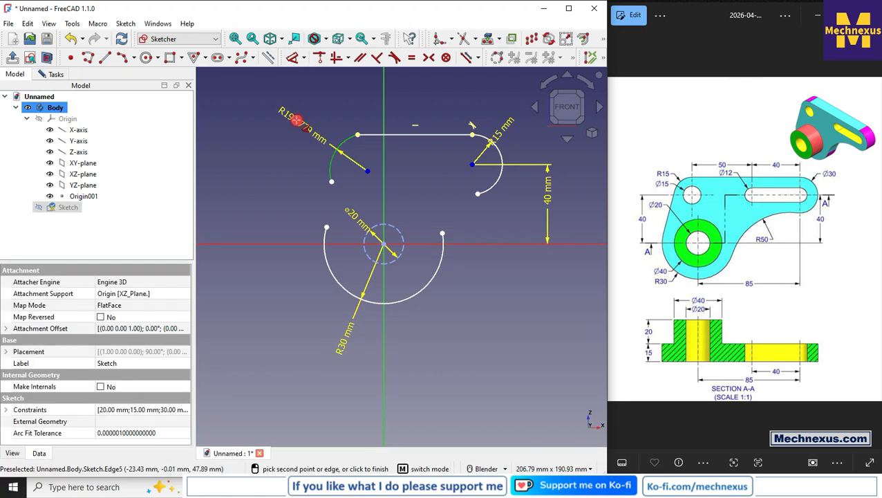
{"action": "left_click", "coordinate": [286, 176]}
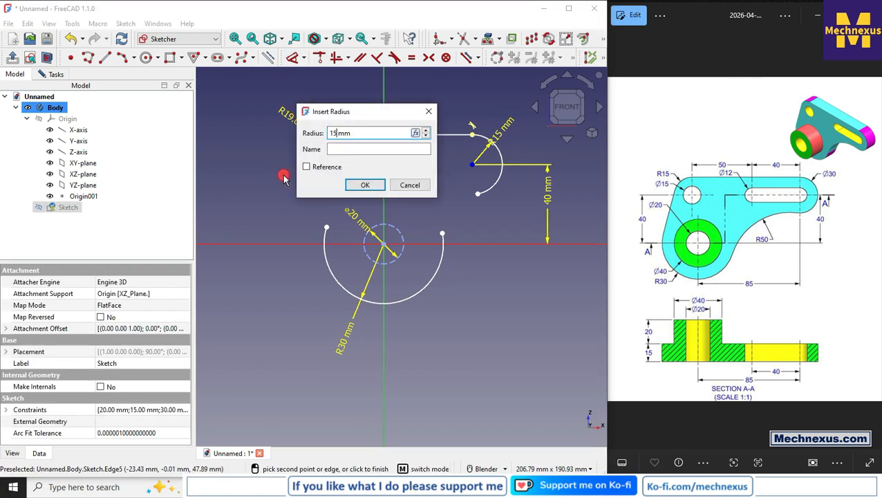
{"action": "key", "text": "Return"}
{"action": "right_click", "coordinate": [288, 166]}
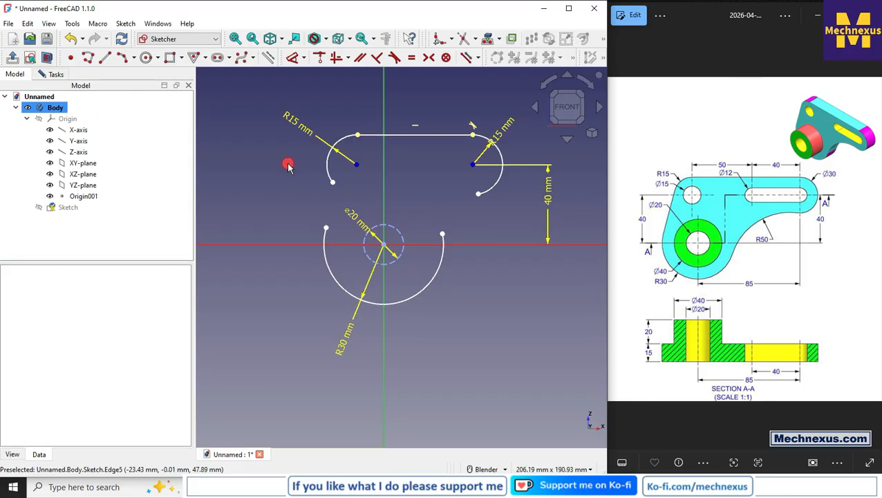
Make the left R15 arc tangent to the upper horizontal line.
{"action": "left_click", "coordinate": [349, 141]}
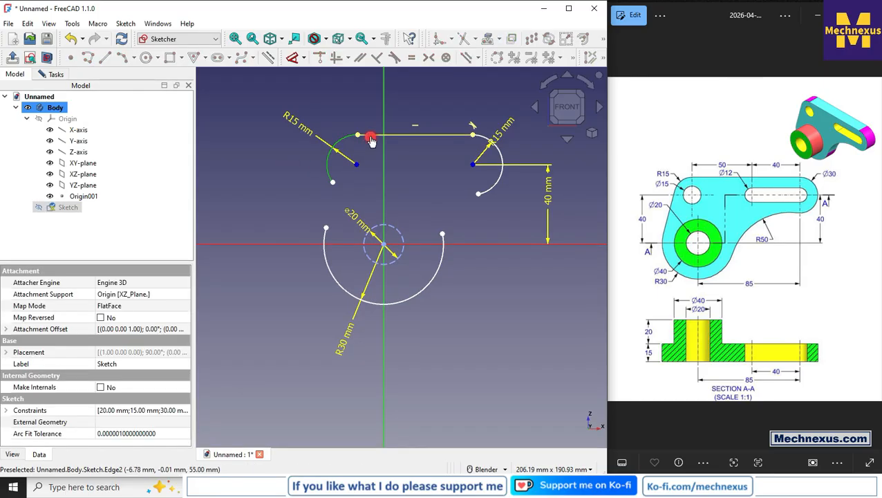
{"action": "left_click", "coordinate": [395, 58]}
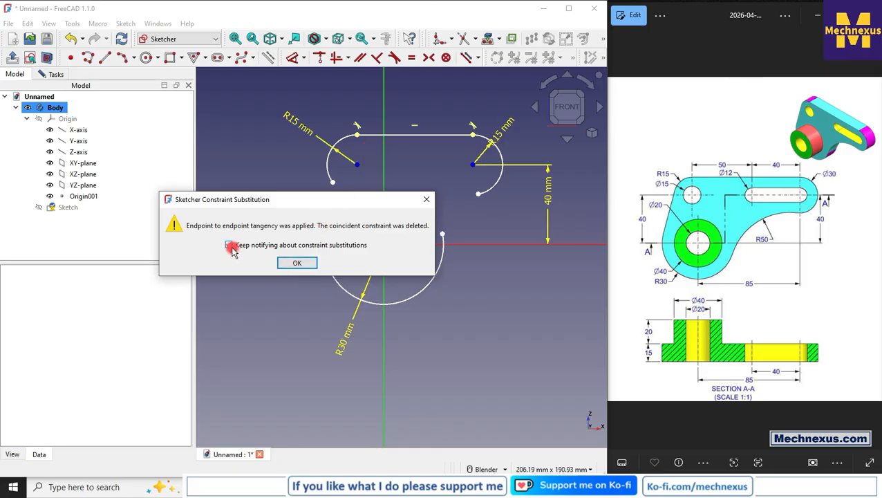
{"action": "left_click", "coordinate": [297, 263]}
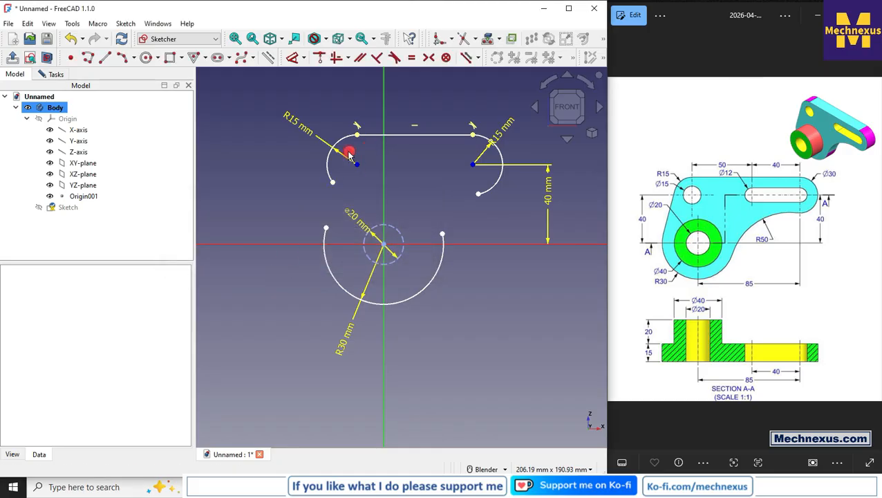
Shorten the left R15 arc at its free end and draw a line joining that end to the R30 arc's left end.
{"action": "left_click_drag", "start_coordinate": [335, 193], "coordinate": [303, 206]}
{"action": "scroll", "coordinate": [303, 206], "scroll_direction": "up", "scroll_amount": 3}
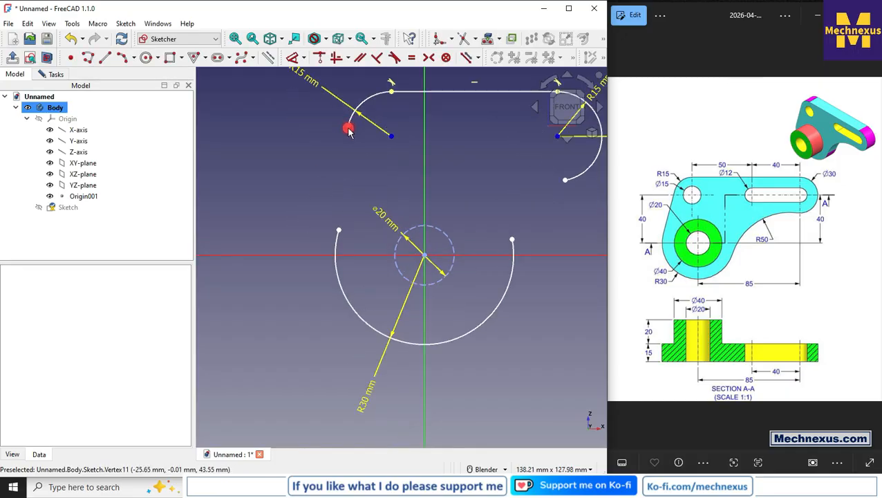
{"action": "left_click", "coordinate": [105, 57]}
{"action": "left_click", "coordinate": [339, 229]}
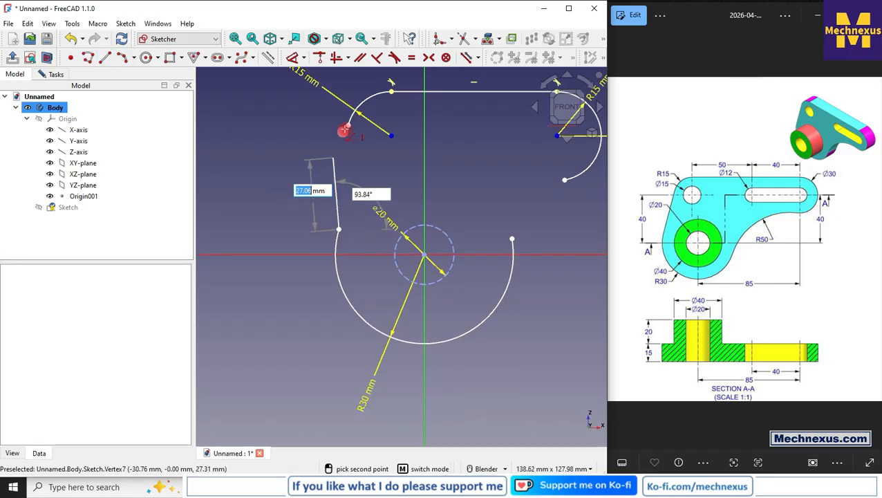
{"action": "left_click", "coordinate": [348, 126]}
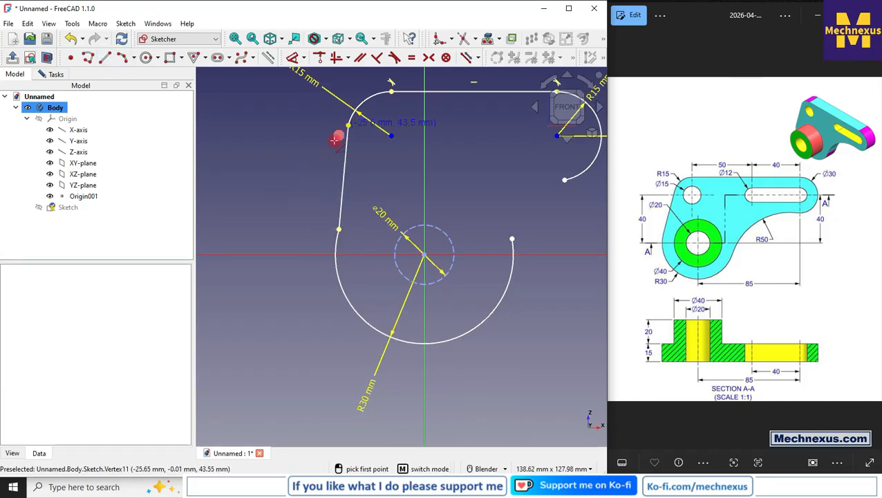
{"action": "right_click", "coordinate": [312, 157]}
Make the left side line tangent to both the left R15 arc and the R30 arc.
{"action": "left_click", "coordinate": [350, 134]}
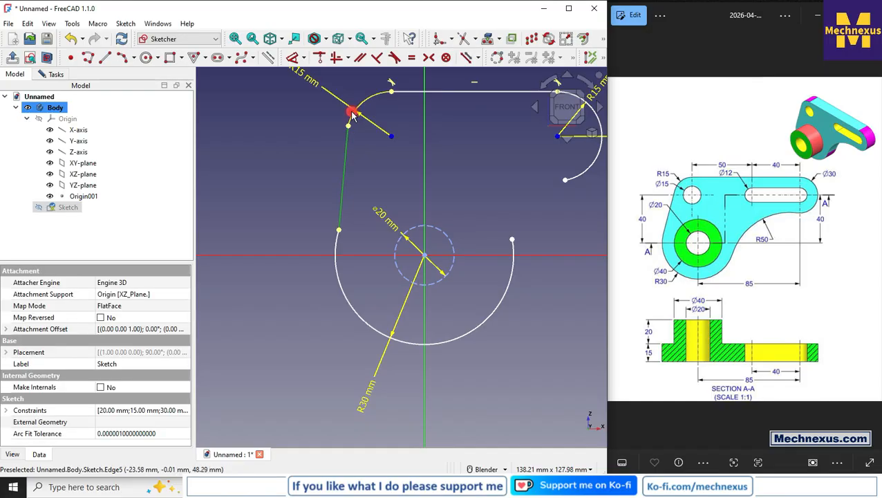
{"action": "left_click", "coordinate": [351, 118]}
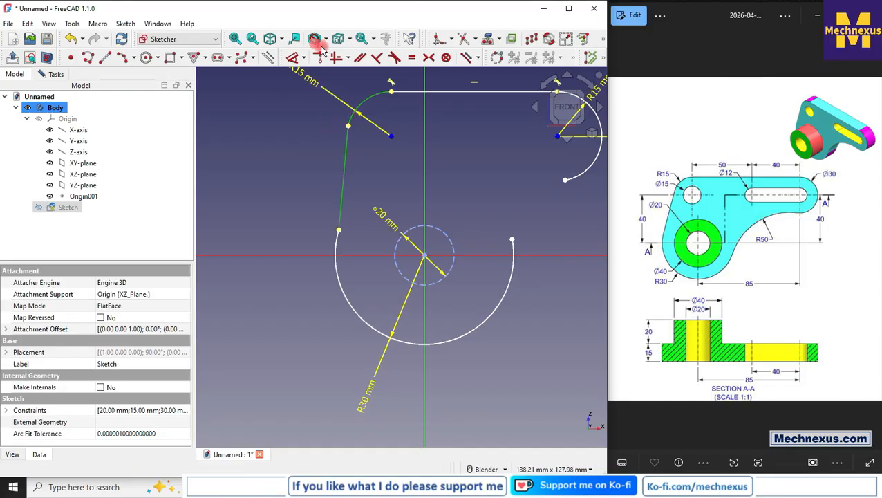
{"action": "left_click", "coordinate": [394, 57]}
{"action": "left_click", "coordinate": [345, 188]}
{"action": "left_click", "coordinate": [337, 240]}
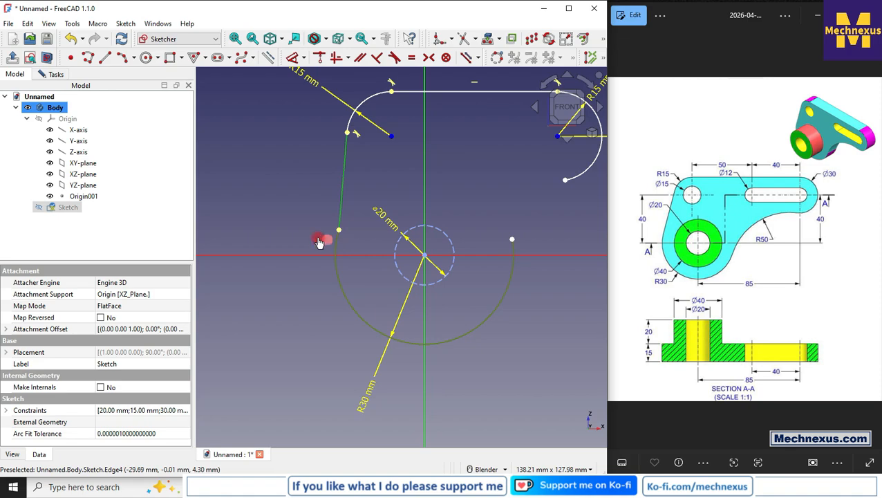
{"action": "left_click", "coordinate": [394, 57]}
Set the horizontal distance between the origin and the right R15 arc's centre to 85 mm.
{"action": "scroll", "coordinate": [394, 204], "scroll_direction": "down", "scroll_amount": 2}
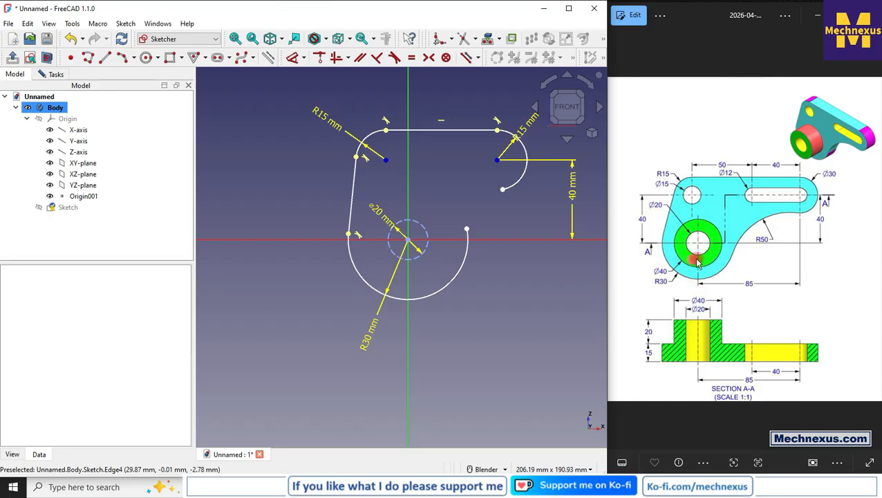
{"action": "left_click", "coordinate": [410, 245]}
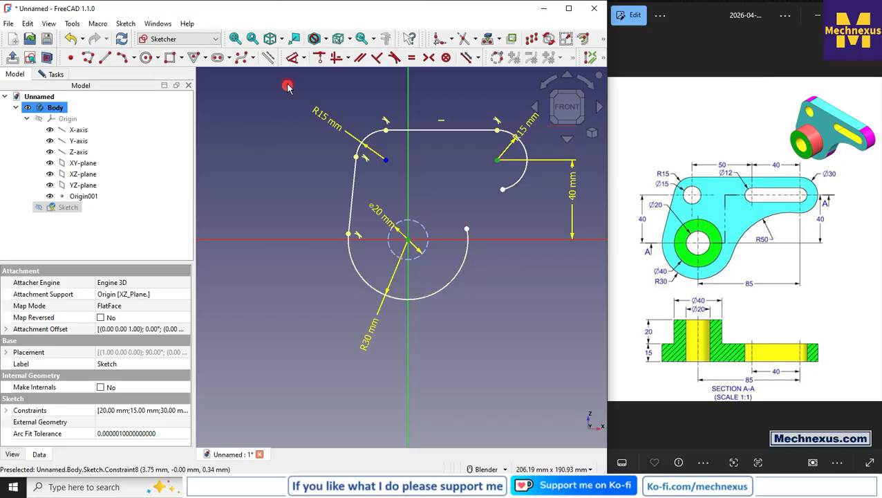
{"action": "left_click", "coordinate": [293, 61]}
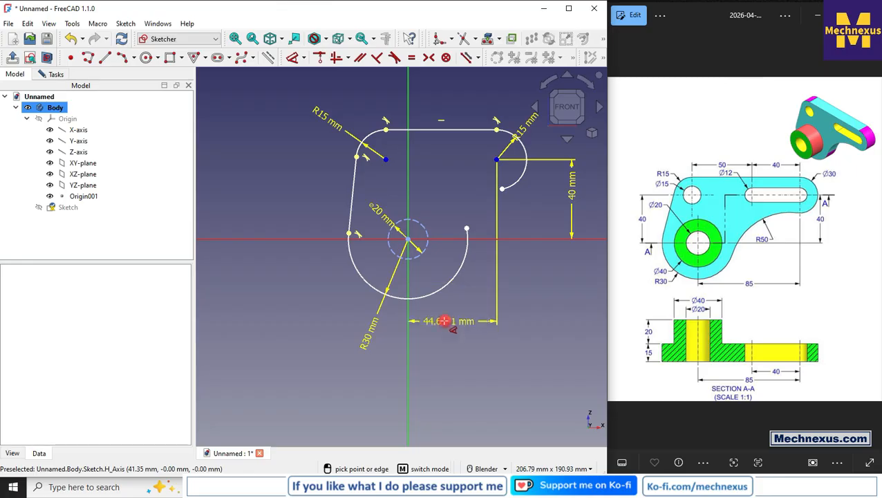
{"action": "left_click", "coordinate": [445, 326]}
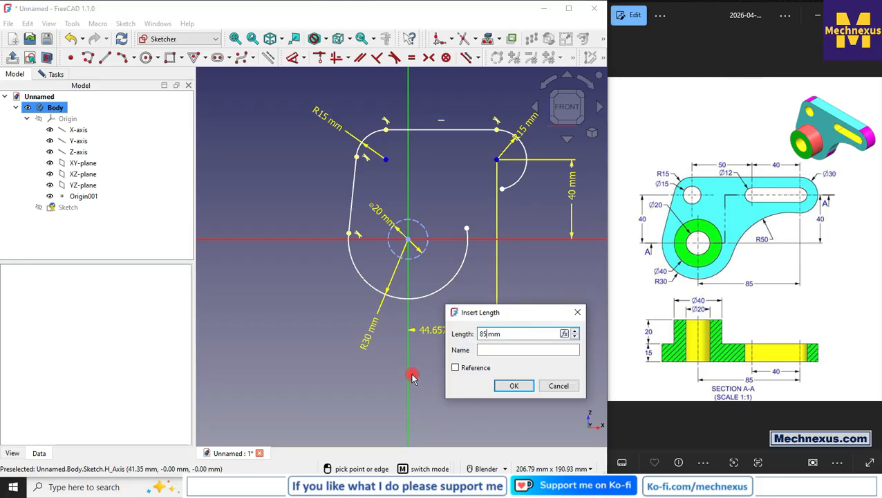
{"action": "key", "text": "Return"}
{"action": "left_click", "coordinate": [306, 59]}
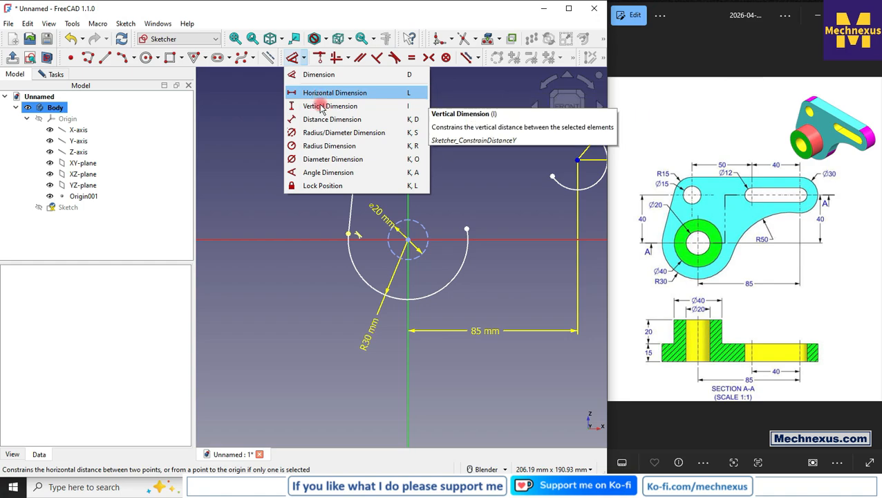
{"action": "left_click", "coordinate": [235, 167]}
{"action": "scroll", "coordinate": [293, 207], "scroll_direction": "down", "scroll_amount": 3}
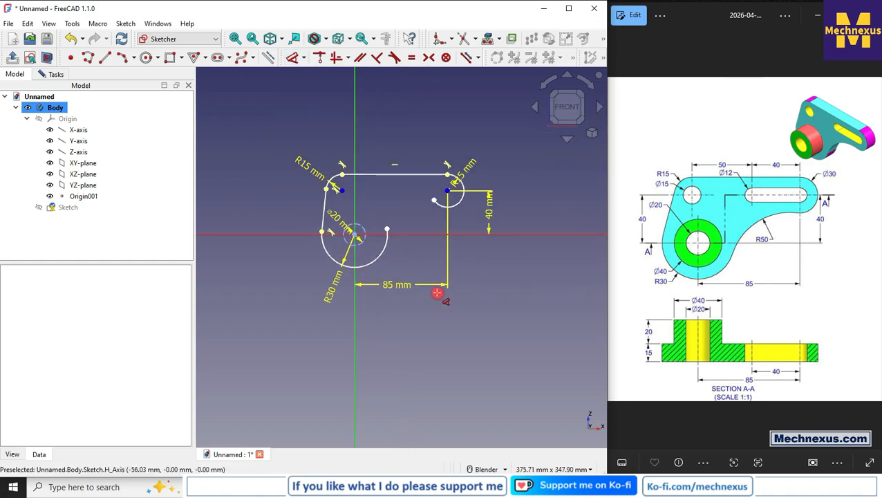
Shorten the open ends of the R30 arc and the right R15 arc by pulling both endpoints back along their arcs.
{"action": "scroll", "coordinate": [396, 291], "scroll_direction": "up", "scroll_amount": 2}
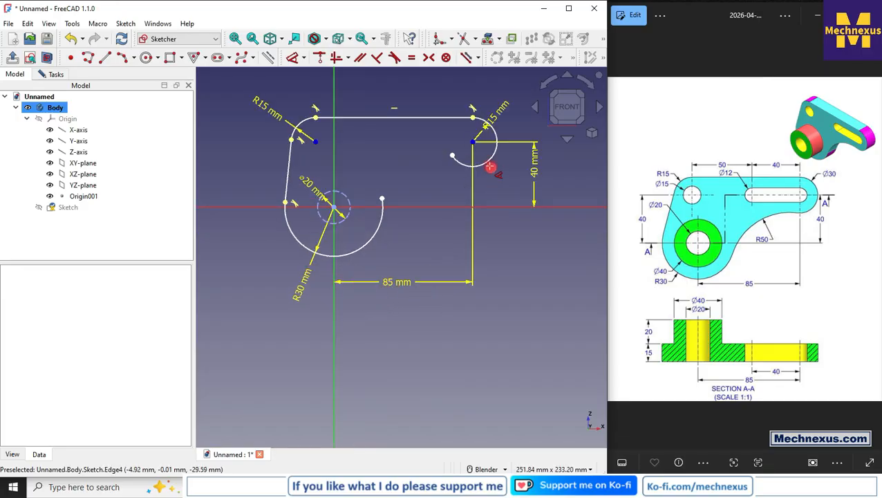
{"action": "scroll", "coordinate": [404, 180], "scroll_direction": "up", "scroll_amount": 2}
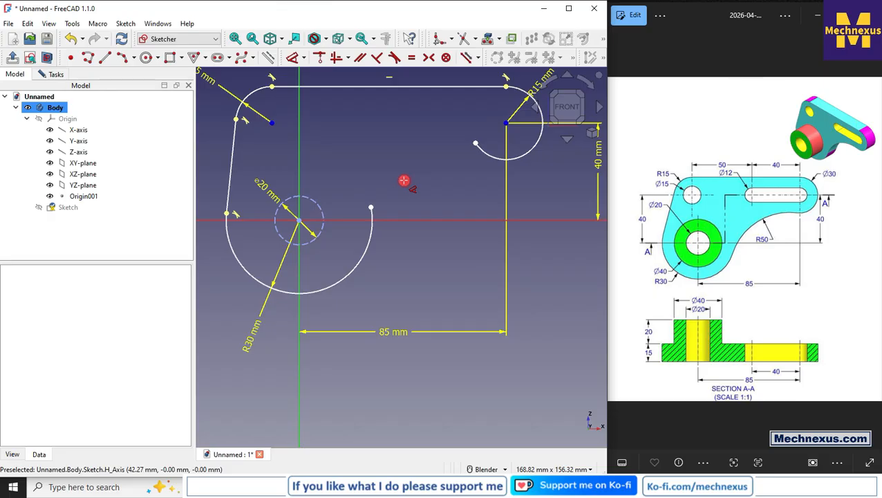
{"action": "left_click_drag", "start_coordinate": [374, 208], "coordinate": [361, 260]}
{"action": "left_click_drag", "start_coordinate": [478, 145], "coordinate": [522, 166]}
Align the right R15 arc's lower endpoint vertically with its centre, following the slotted end in the reference drawing.
{"action": "left_click", "coordinate": [811, 220]}
{"action": "scroll", "coordinate": [811, 220], "scroll_direction": "up", "scroll_amount": 5}
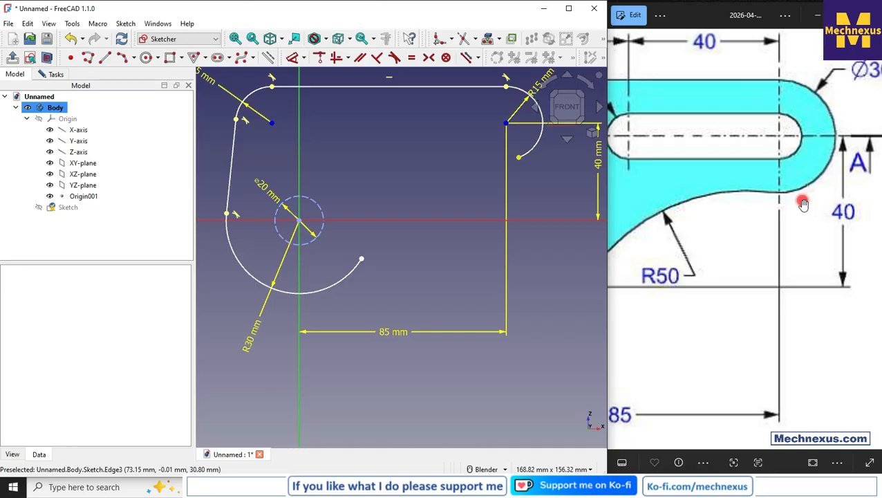
{"action": "left_click", "coordinate": [519, 159]}
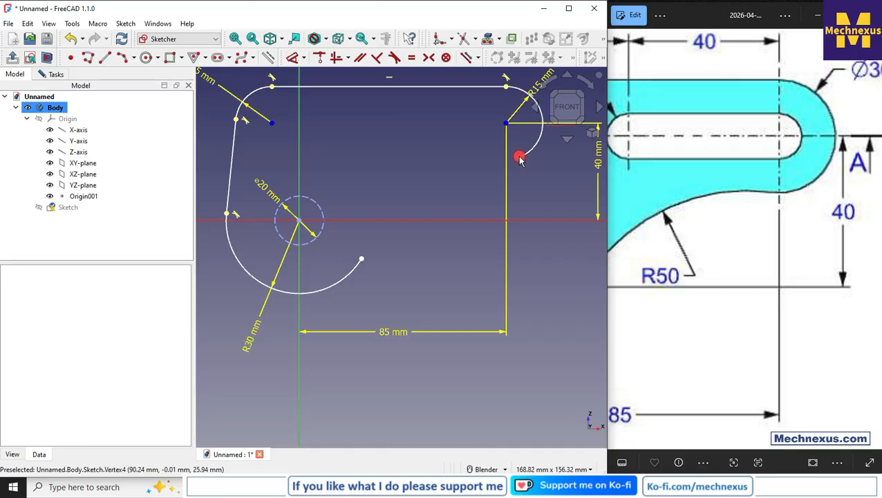
{"action": "left_click", "coordinate": [507, 123]}
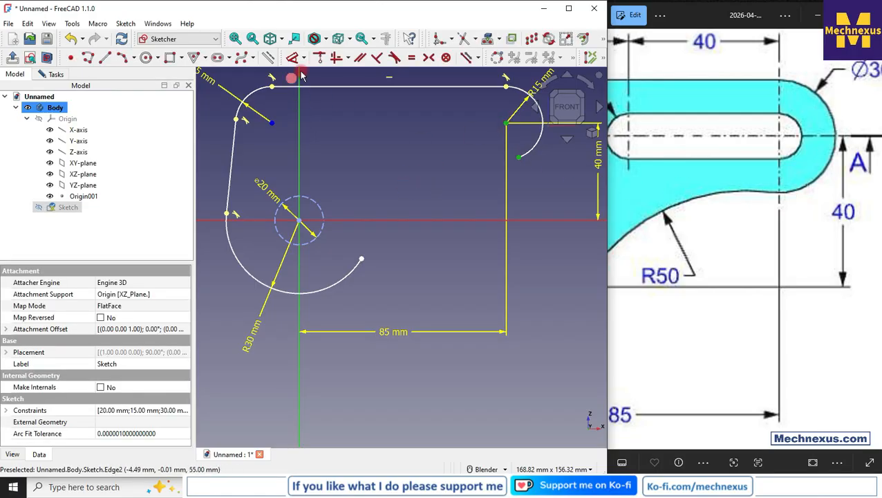
{"action": "left_click", "coordinate": [337, 57]}
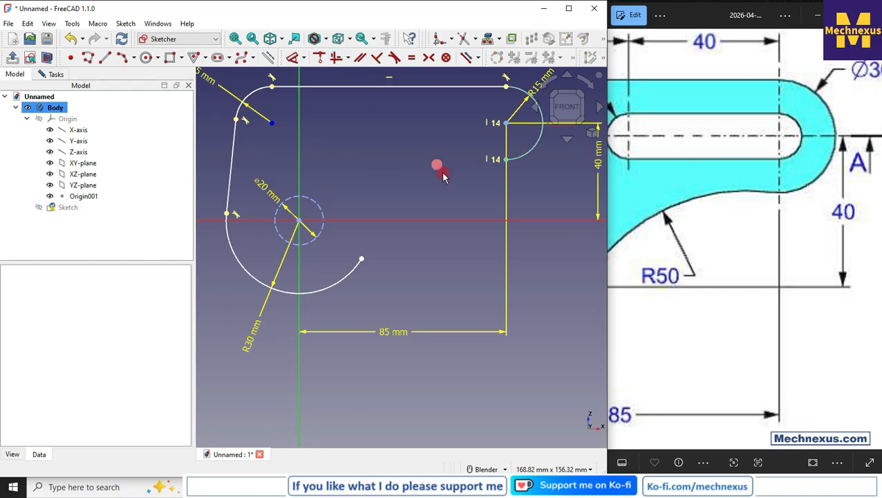
Sketch a three-point arc from the R30 arc's open end to the right R15 arc's lower end, bulging upward.
{"action": "scroll", "coordinate": [433, 164], "scroll_direction": "down", "scroll_amount": 2}
{"action": "left_click", "coordinate": [123, 59]}
{"action": "left_click", "coordinate": [388, 236]}
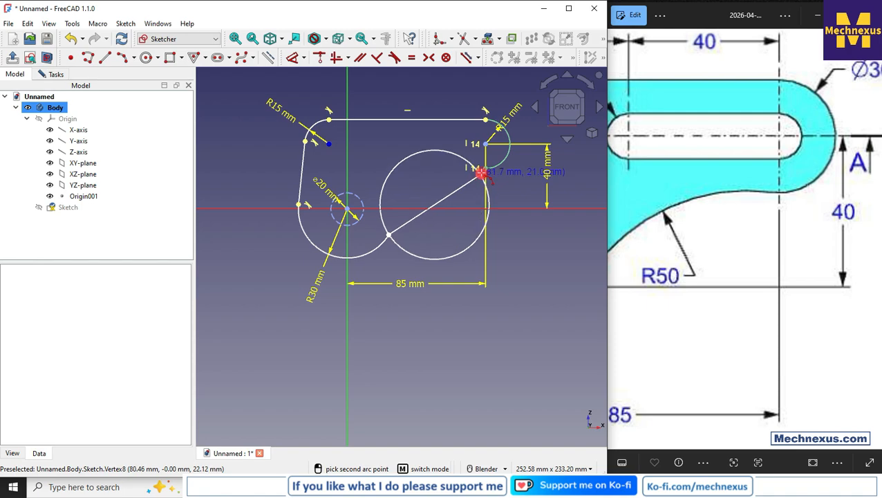
{"action": "left_click", "coordinate": [405, 220]}
Make the new connecting arc tangent to the R30 arc and to the right R15 arc.
{"action": "left_click", "coordinate": [382, 247]}
{"action": "left_click", "coordinate": [393, 227]}
{"action": "left_click", "coordinate": [394, 58]}
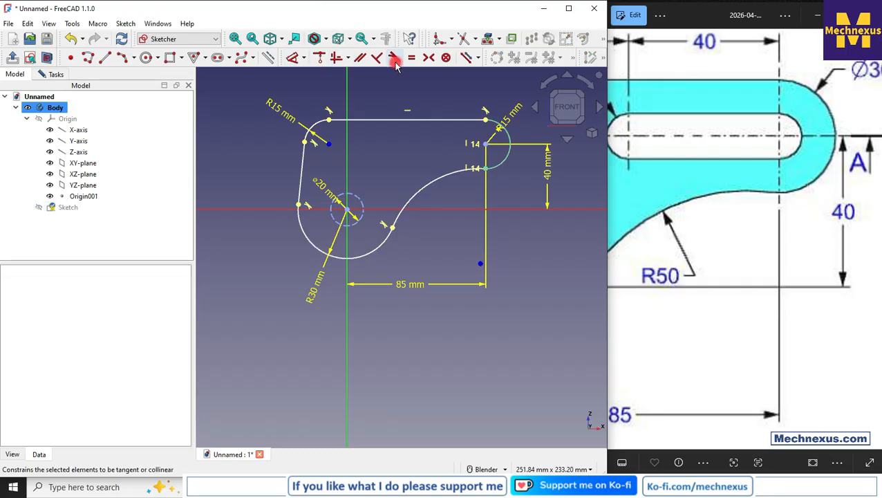
{"action": "left_click", "coordinate": [456, 176]}
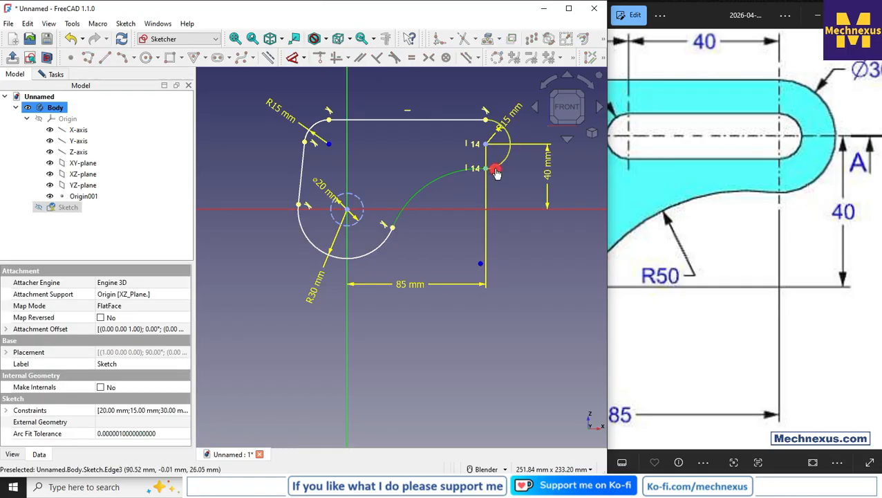
{"action": "left_click", "coordinate": [394, 58]}
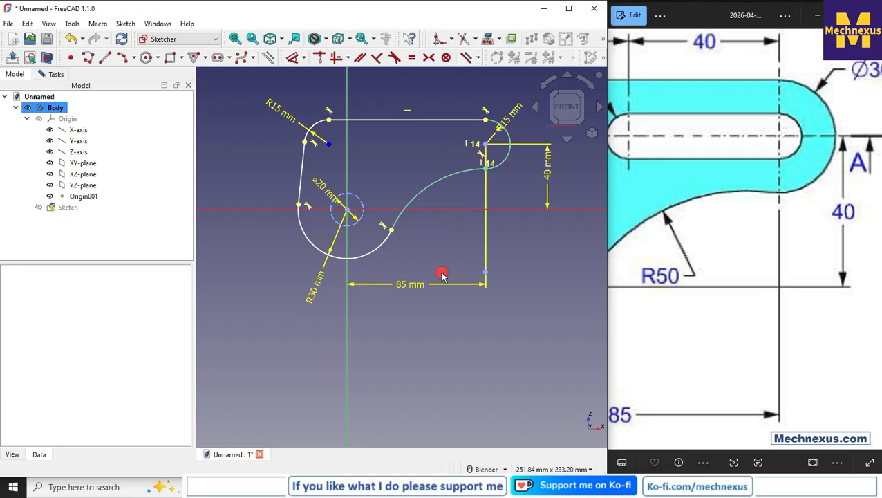
{"action": "scroll", "coordinate": [392, 268], "scroll_direction": "down", "scroll_amount": 2}
{"action": "scroll", "coordinate": [381, 256], "scroll_direction": "up", "scroll_amount": 2}
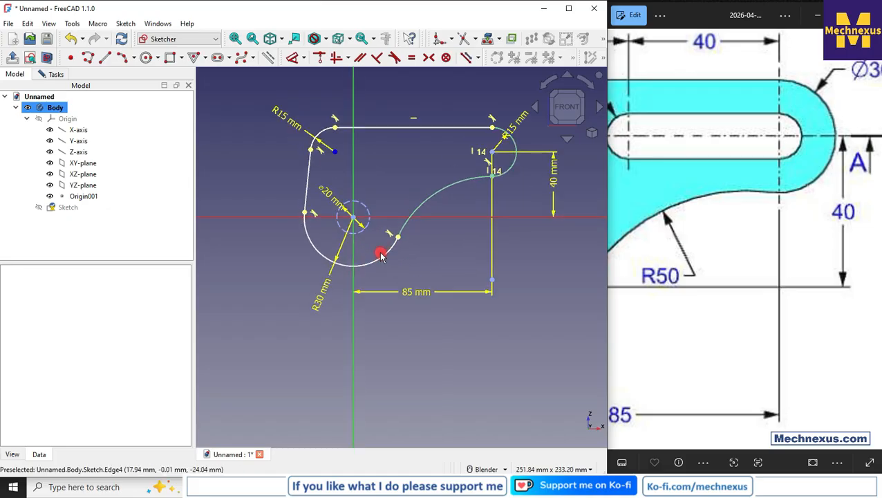
{"action": "left_click", "coordinate": [291, 57]}
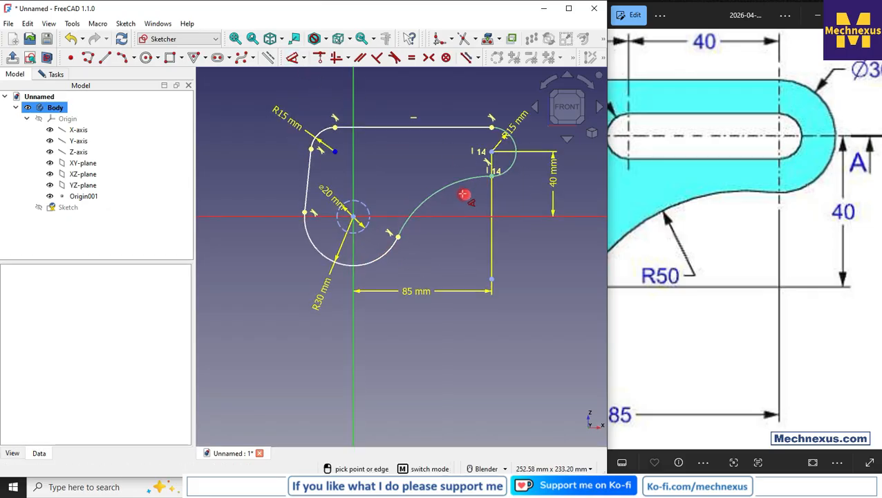
{"action": "left_click", "coordinate": [447, 187]}
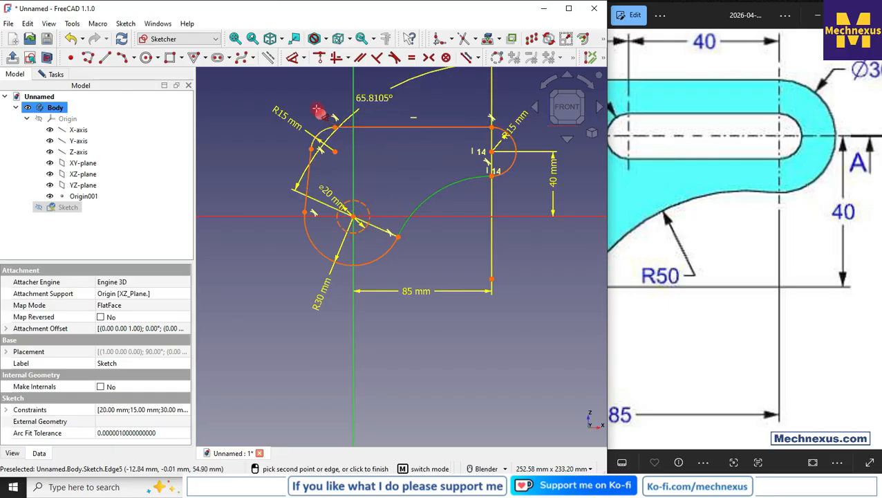
{"action": "key", "text": "Escape"}
Add a reference radius dimension to the arc connecting the R30 and right R15 arcs, placing its label below the curve.
{"action": "left_click", "coordinate": [306, 60]}
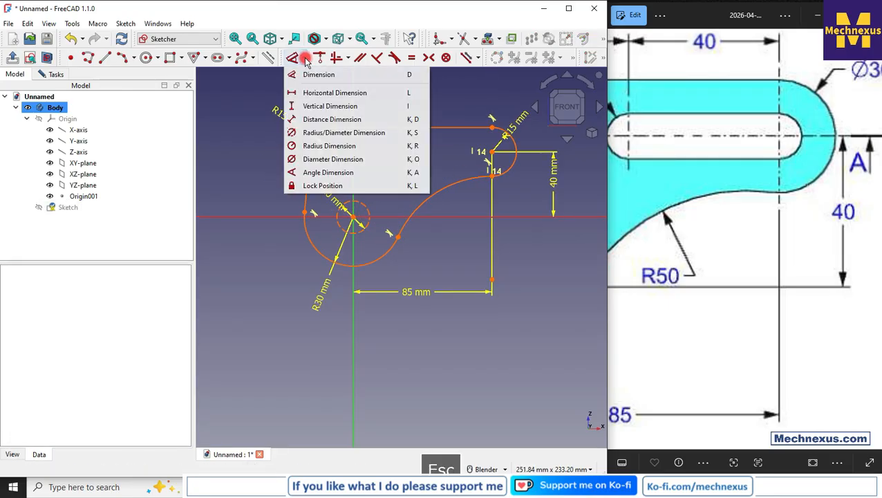
{"action": "left_click", "coordinate": [320, 146]}
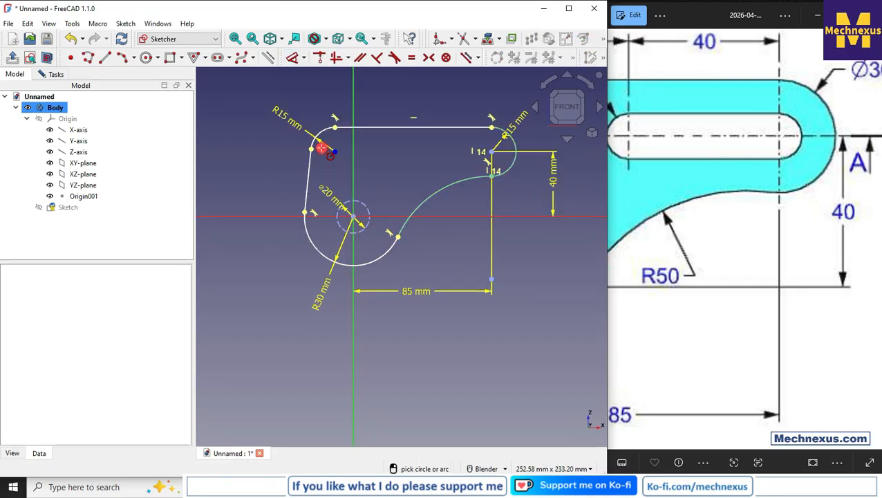
{"action": "left_click", "coordinate": [432, 199]}
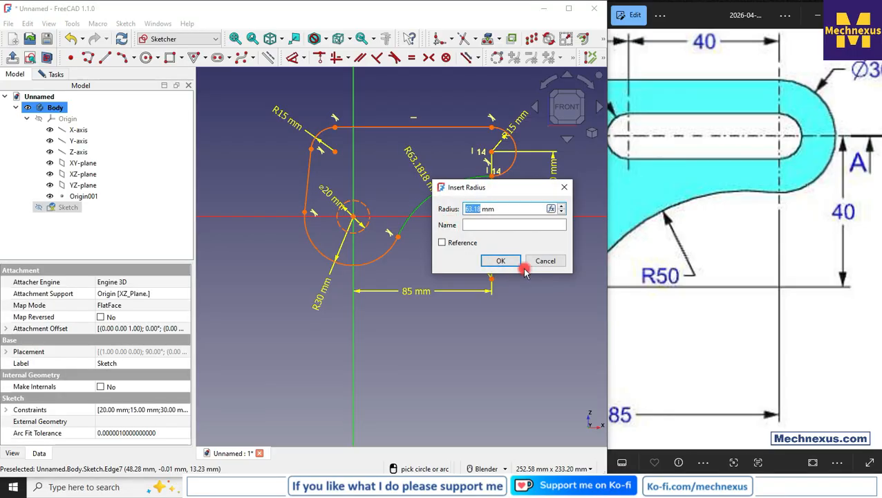
{"action": "left_click", "coordinate": [445, 248]}
{"action": "left_click", "coordinate": [499, 261]}
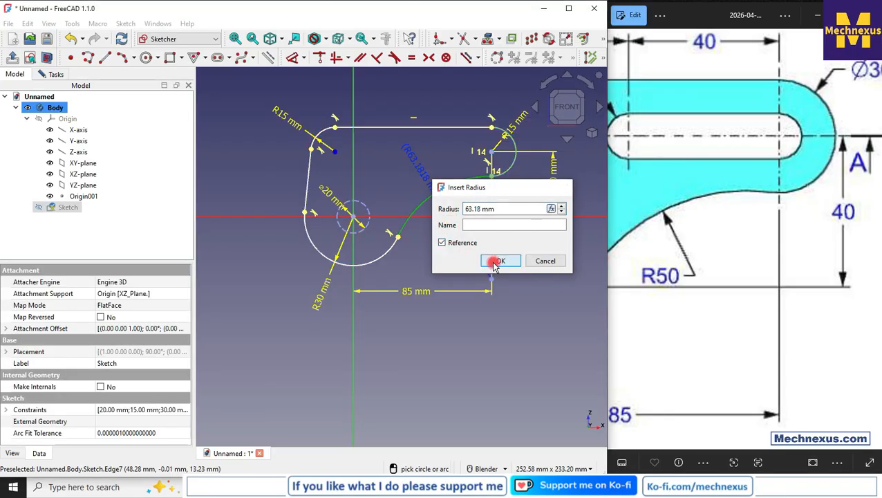
{"action": "left_click", "coordinate": [429, 281]}
{"action": "left_click_drag", "start_coordinate": [419, 169], "coordinate": [457, 244]}
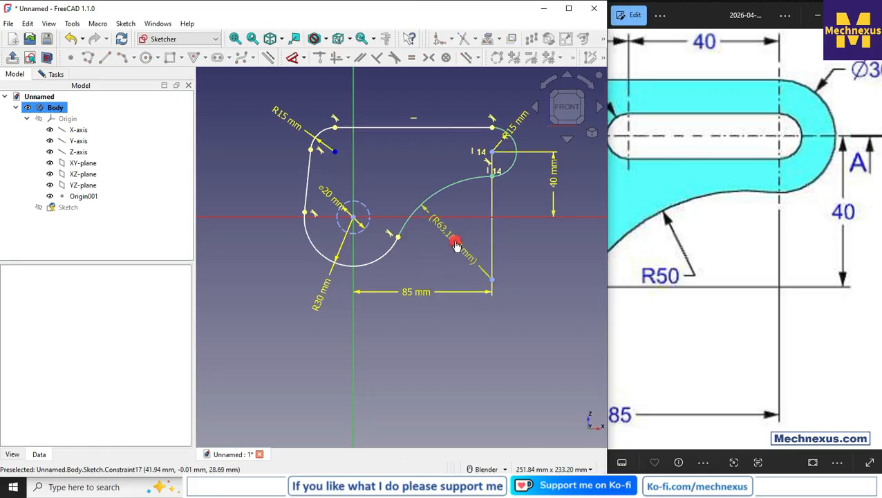
Deactivate the vertical alignment constraint between the right R15 arc's lower endpoint and its centre.
{"action": "scroll", "coordinate": [739, 288], "scroll_direction": "down", "scroll_amount": 2}
{"action": "scroll", "coordinate": [740, 288], "scroll_direction": "down", "scroll_amount": 3}
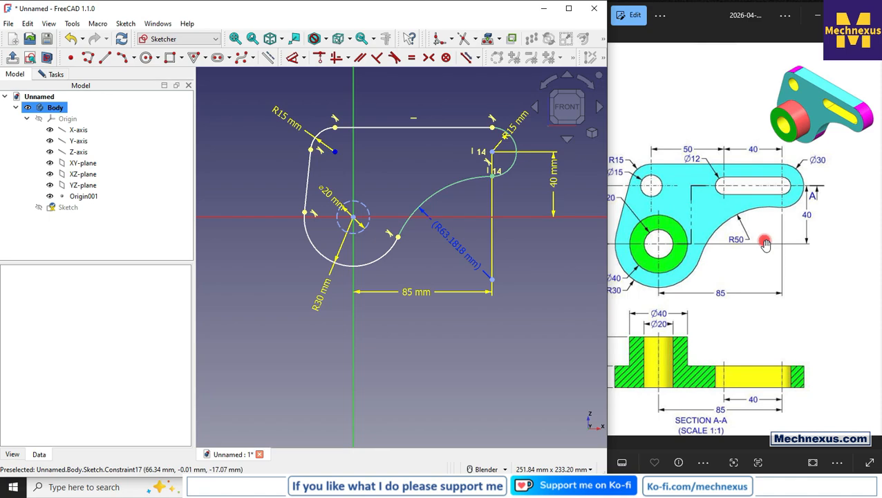
{"action": "scroll", "coordinate": [501, 185], "scroll_direction": "up", "scroll_amount": 4}
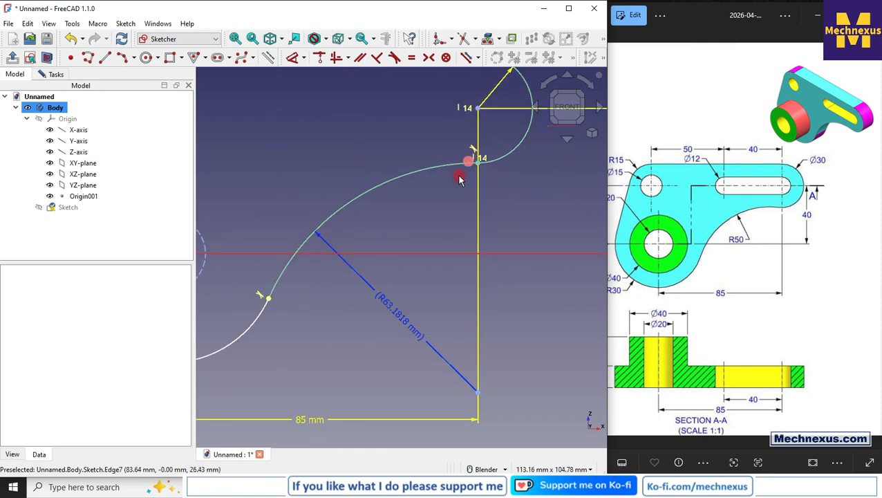
{"action": "scroll", "coordinate": [475, 156], "scroll_direction": "up", "scroll_amount": 10}
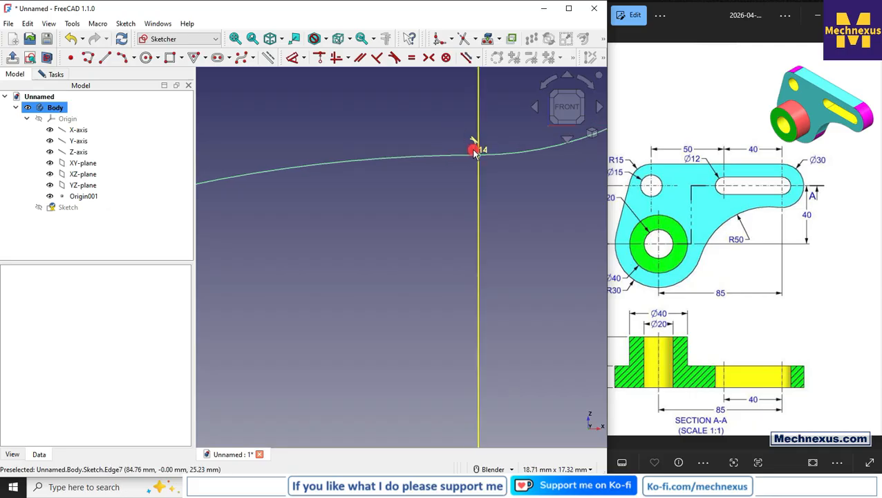
{"action": "key", "text": "Delete"}
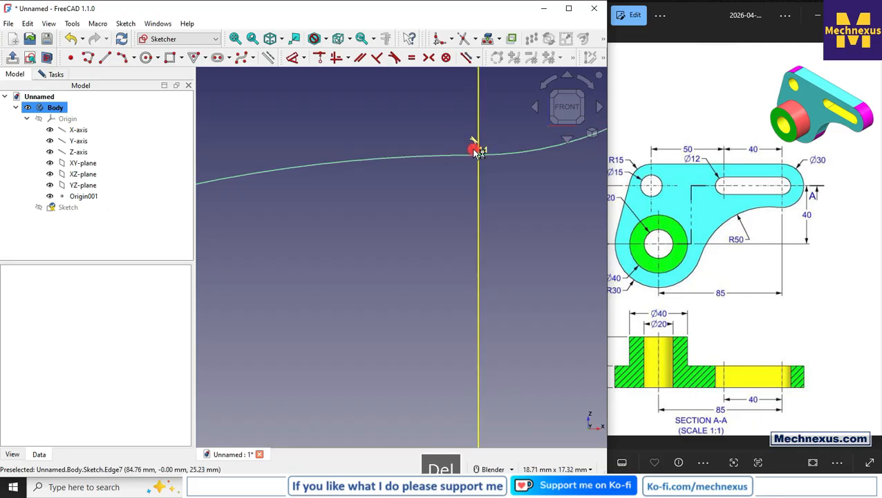
{"action": "left_click", "coordinate": [56, 74]}
{"action": "scroll", "coordinate": [94, 235], "scroll_direction": "down", "scroll_amount": 4}
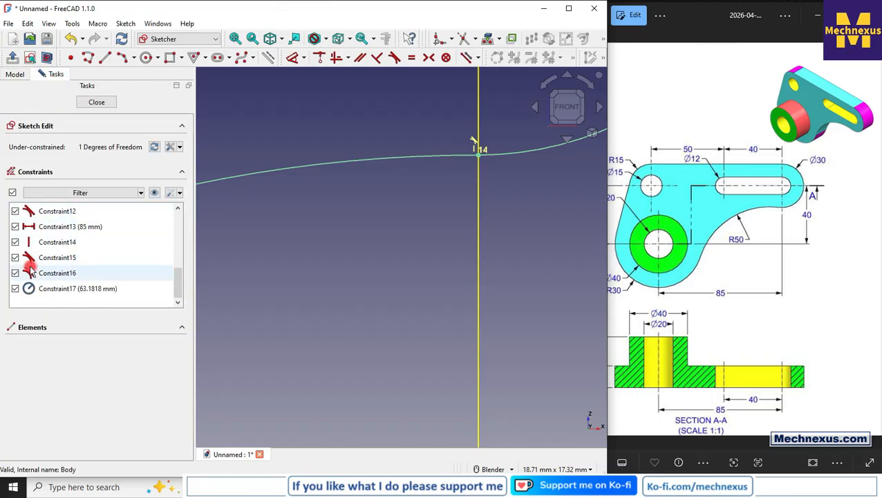
{"action": "left_click", "coordinate": [46, 246]}
{"action": "right_click", "coordinate": [47, 246]}
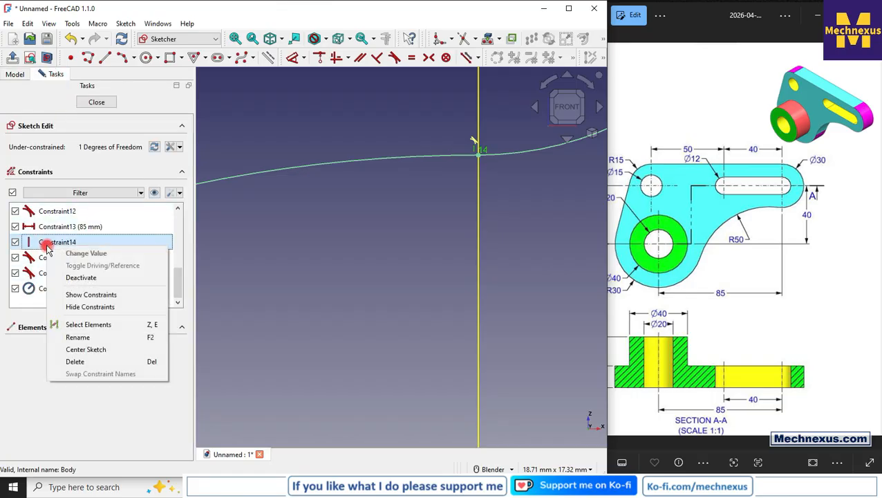
{"action": "left_click", "coordinate": [80, 277]}
Turn the connecting arc's reference radius into a driving dimension and set it to 50 mm.
{"action": "scroll", "coordinate": [494, 156], "scroll_direction": "down", "scroll_amount": 5}
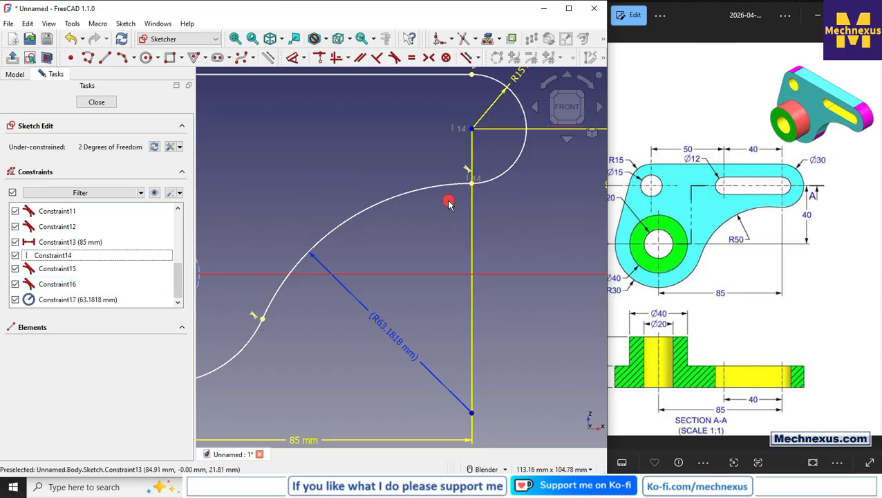
{"action": "double_click", "coordinate": [408, 283]}
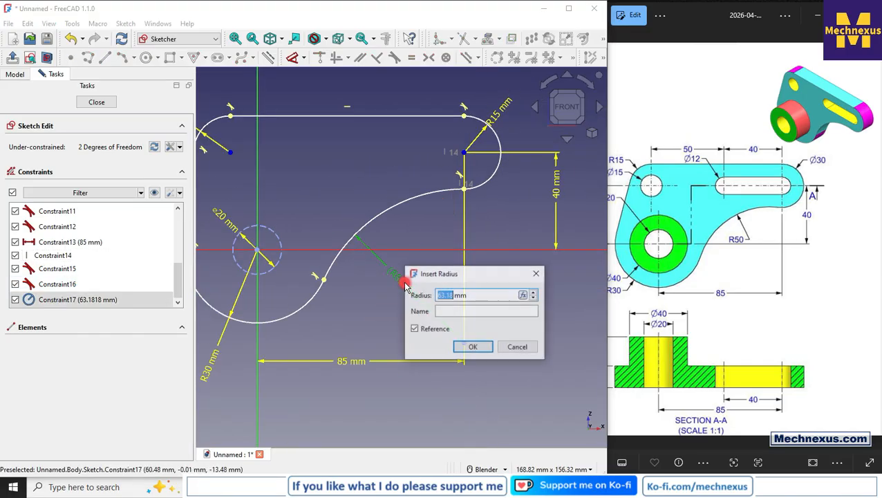
{"action": "type", "text": "50"}
{"action": "left_click", "coordinate": [446, 327]}
{"action": "key", "text": "Return"}
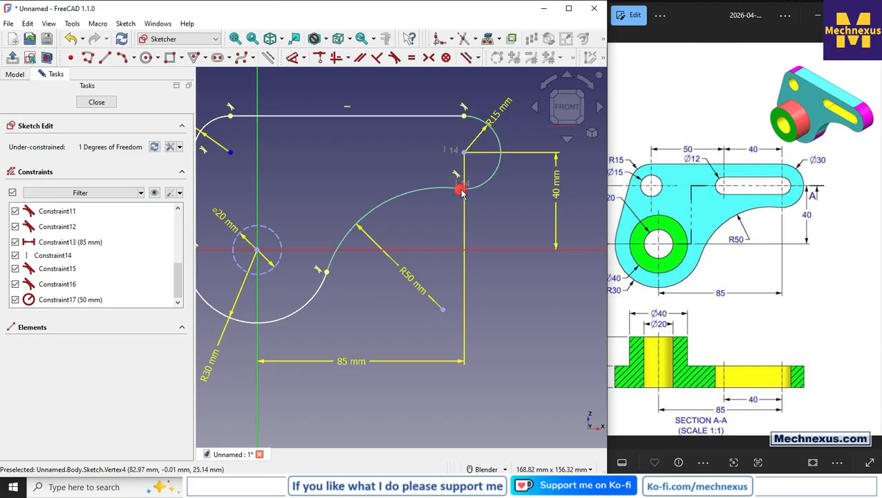
{"action": "scroll", "coordinate": [377, 266], "scroll_direction": "down", "scroll_amount": 2}
{"action": "scroll", "coordinate": [354, 273], "scroll_direction": "up", "scroll_amount": 2}
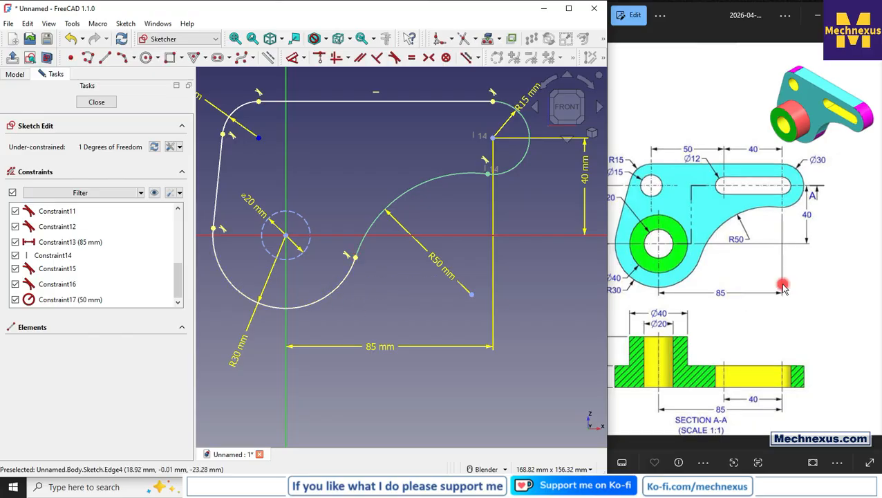
Pull the lower end of the left tangent line upward along the R30 arc to slant the line as in the reference drawing.
{"action": "scroll", "coordinate": [784, 287], "scroll_direction": "down", "scroll_amount": 2}
{"action": "mouse_move", "coordinate": [213, 229]}
{"action": "left_mouse_down"}
{"action": "mouse_move", "coordinate": [215, 240]}
{"action": "mouse_move", "coordinate": [231, 205]}
{"action": "mouse_move", "coordinate": [220, 216]}
{"action": "left_mouse_up"}
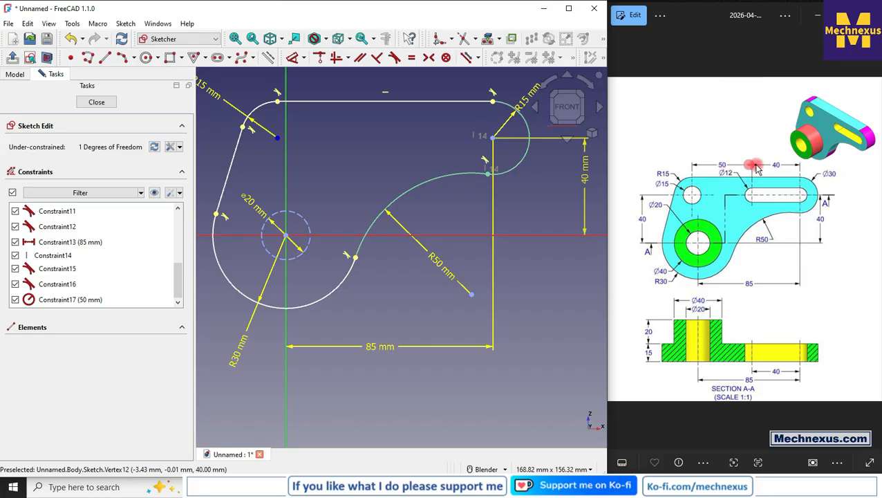
Set a horizontal distance of 90 mm between the two R15 arc centres and place the dimension above the profile.
{"action": "scroll", "coordinate": [457, 197], "scroll_direction": "up", "scroll_amount": 3}
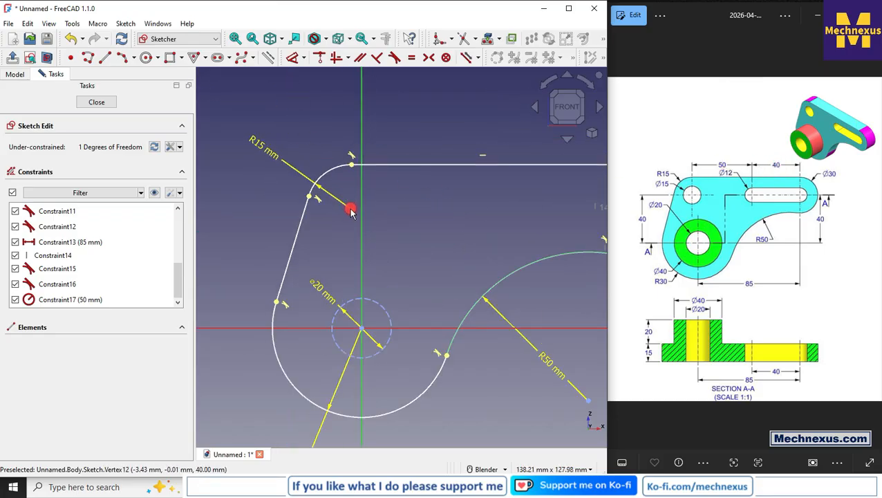
{"action": "scroll", "coordinate": [348, 207], "scroll_direction": "down", "scroll_amount": 3}
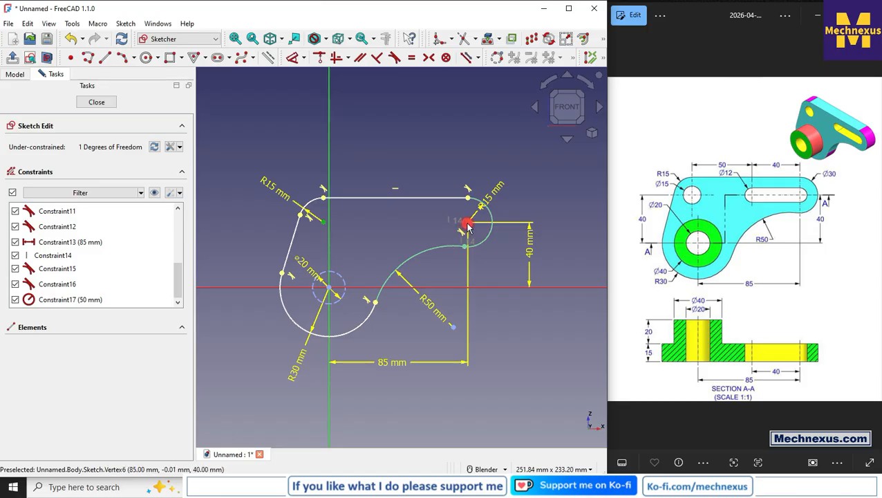
{"action": "key", "text": "l"}
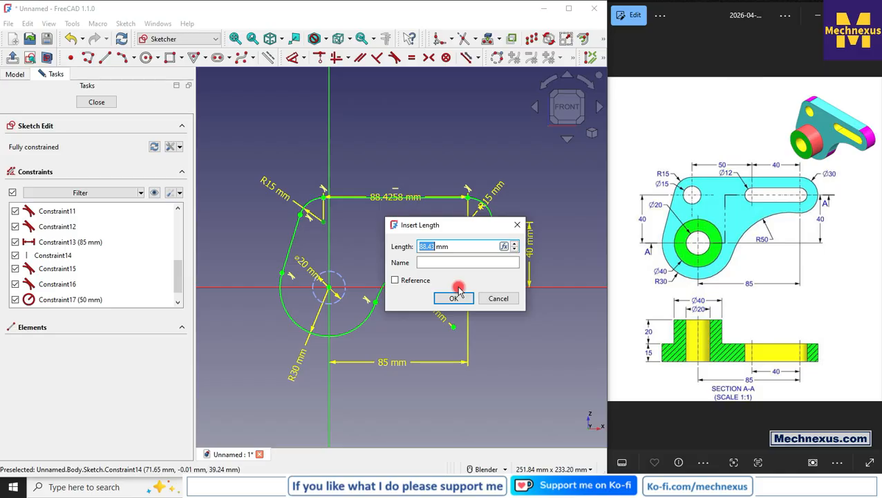
{"action": "key", "text": "Return"}
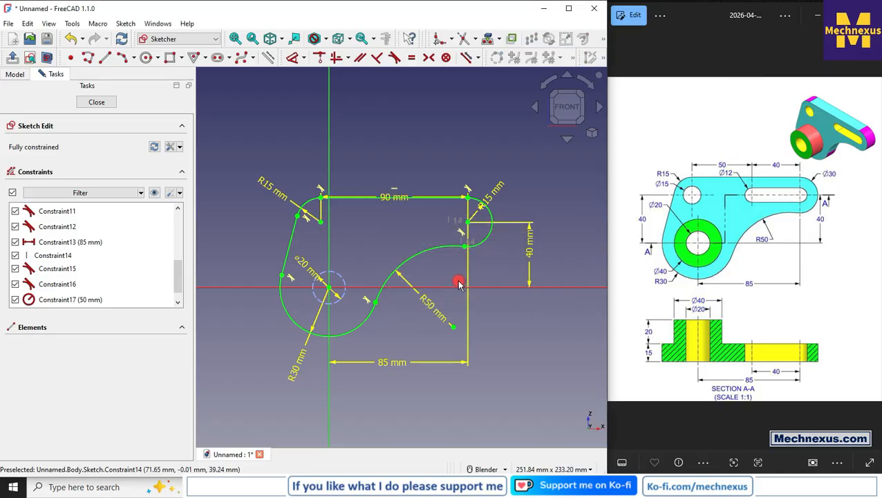
{"action": "left_click_drag", "start_coordinate": [389, 195], "coordinate": [391, 168]}
{"action": "scroll", "coordinate": [387, 171], "scroll_direction": "down", "scroll_amount": 2}
{"action": "scroll", "coordinate": [329, 244], "scroll_direction": "up", "scroll_amount": 2}
{"action": "scroll", "coordinate": [328, 243], "scroll_direction": "up", "scroll_amount": 1}
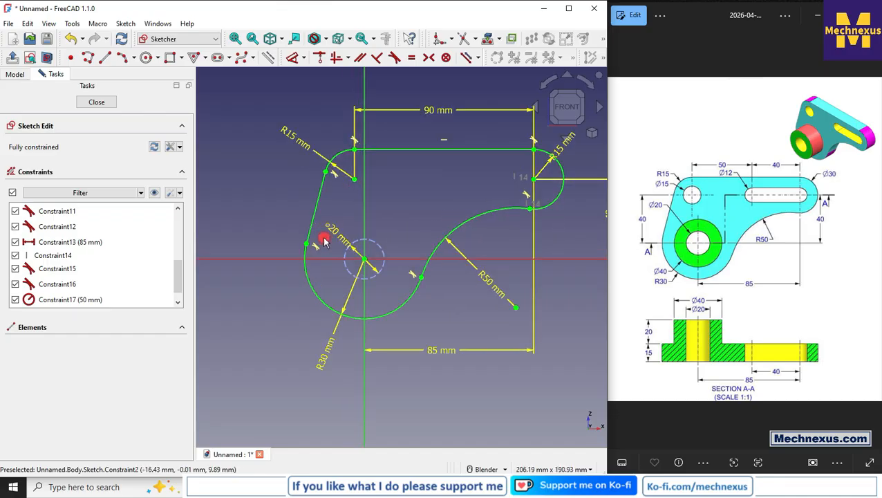
Finish the profile sketch and pad it 15 mm, one sided.
{"action": "scroll", "coordinate": [318, 244], "scroll_direction": "down", "scroll_amount": 2}
{"action": "scroll", "coordinate": [432, 199], "scroll_direction": "up", "scroll_amount": 2}
{"action": "left_click_drag", "start_coordinate": [514, 166], "coordinate": [498, 148]}
{"action": "left_click", "coordinate": [96, 103]}
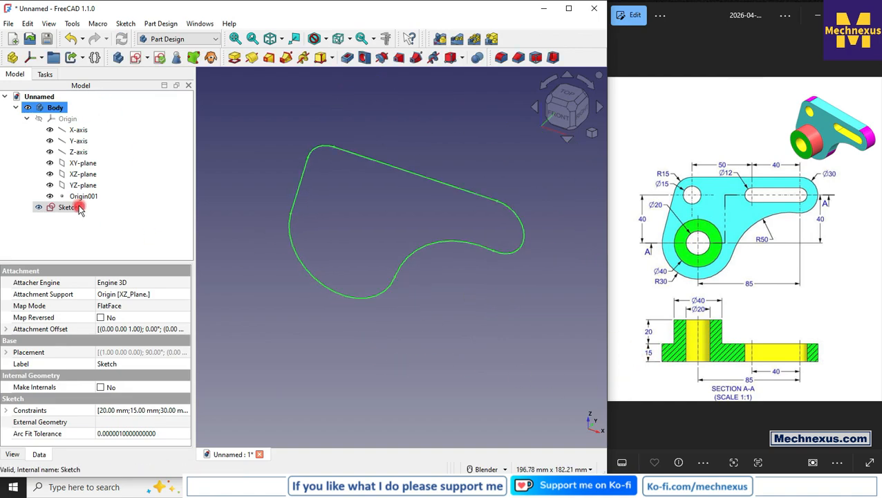
{"action": "left_click", "coordinate": [235, 59]}
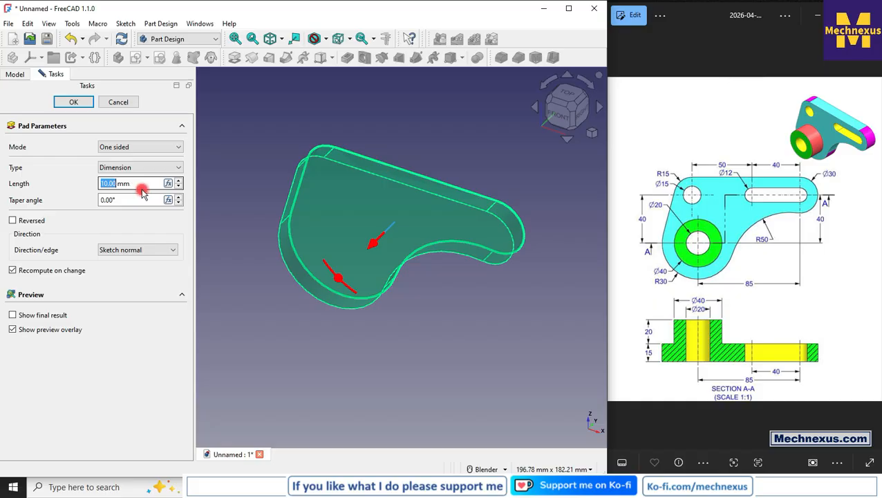
{"action": "type", "text": "15"}
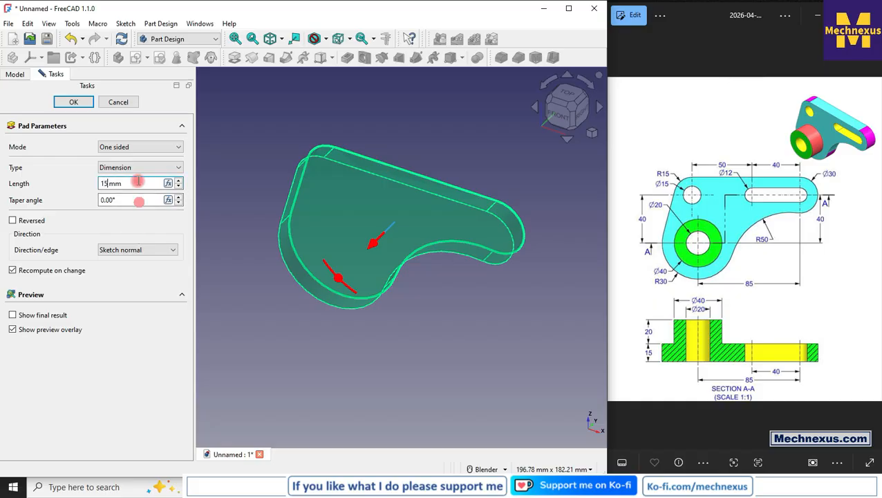
{"action": "left_click", "coordinate": [74, 102]}
{"action": "scroll", "coordinate": [417, 257], "scroll_direction": "down", "scroll_amount": 2}
{"action": "scroll", "coordinate": [356, 263], "scroll_direction": "up", "scroll_amount": 2}
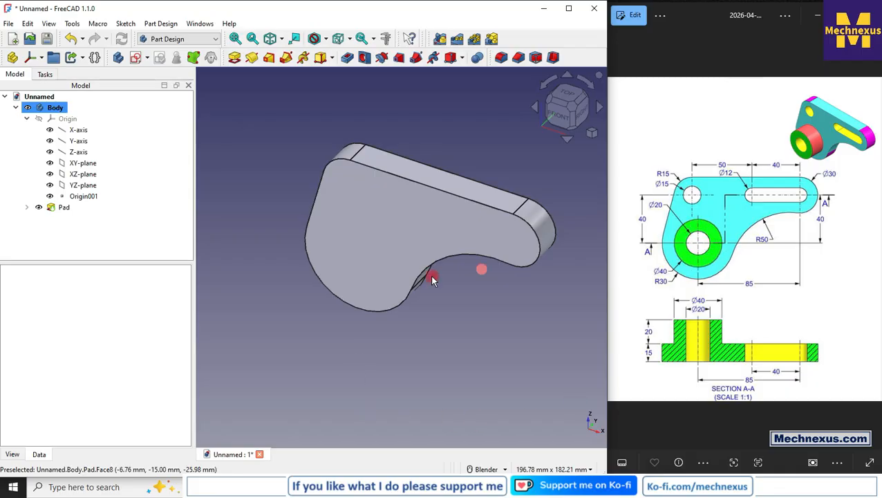
Start a sketch on the plate's front face and draw a circle of about 42 mm diameter centred on the origin.
{"action": "left_click", "coordinate": [366, 279]}
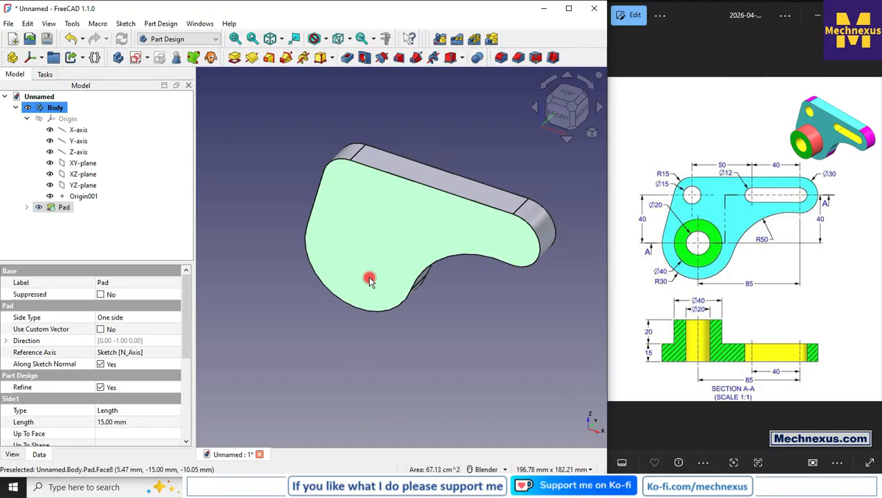
{"action": "left_click", "coordinate": [135, 59]}
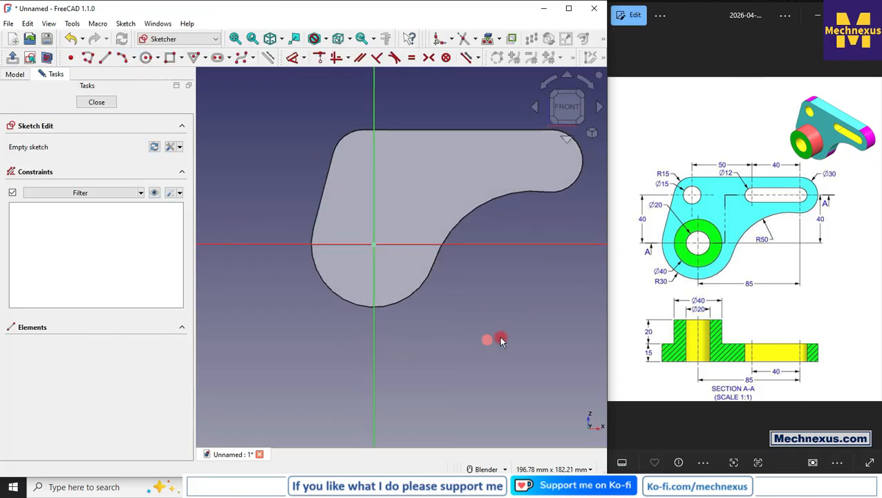
{"action": "scroll", "coordinate": [378, 223], "scroll_direction": "up", "scroll_amount": 2}
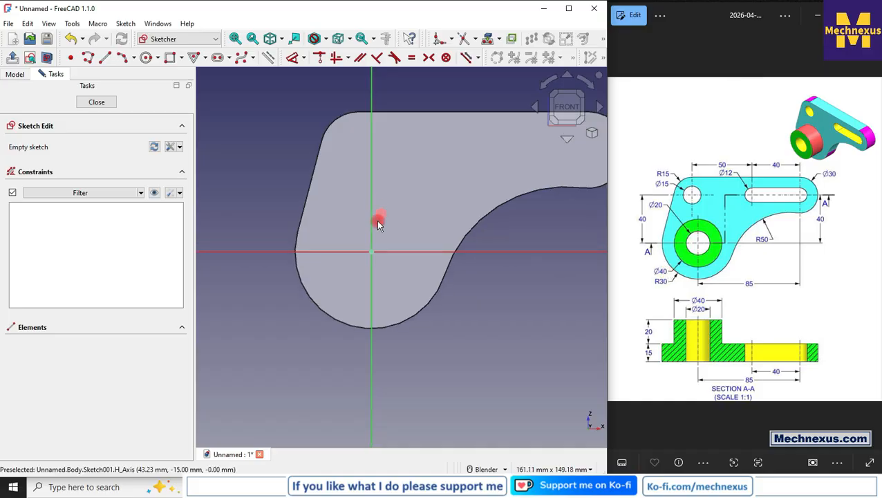
{"action": "left_click", "coordinate": [145, 58]}
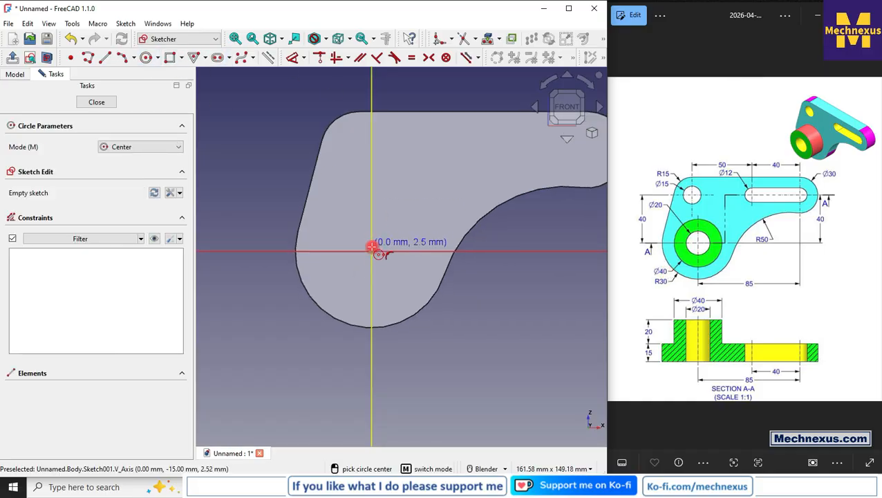
{"action": "left_click", "coordinate": [372, 251]}
{"action": "left_click", "coordinate": [419, 226]}
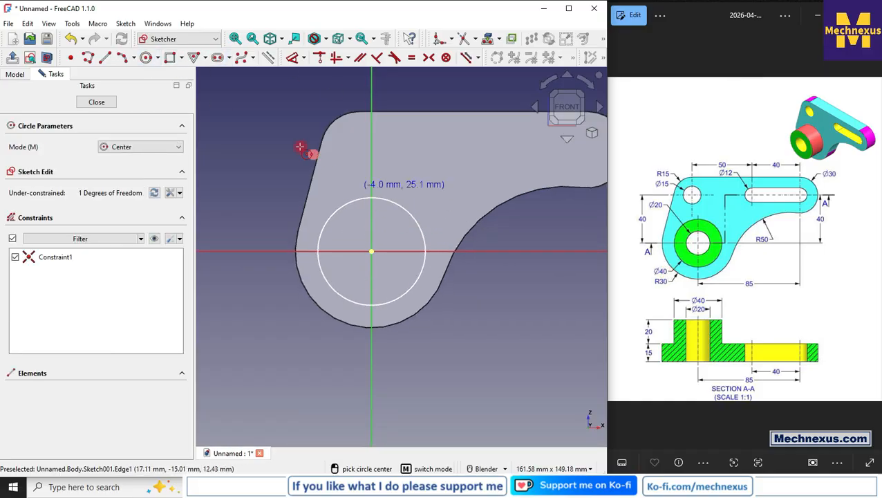
Set the circle's diameter to 40 mm.
{"action": "left_click", "coordinate": [293, 58]}
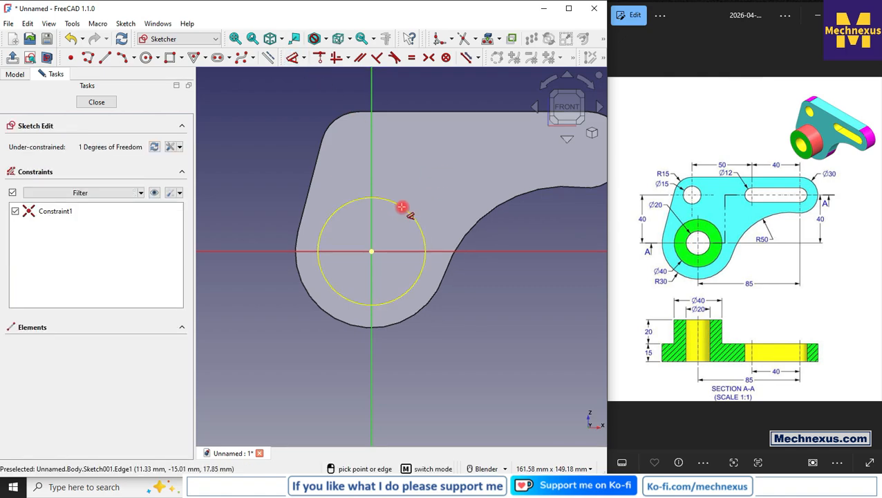
{"action": "left_click", "coordinate": [405, 208]}
{"action": "left_click", "coordinate": [434, 184]}
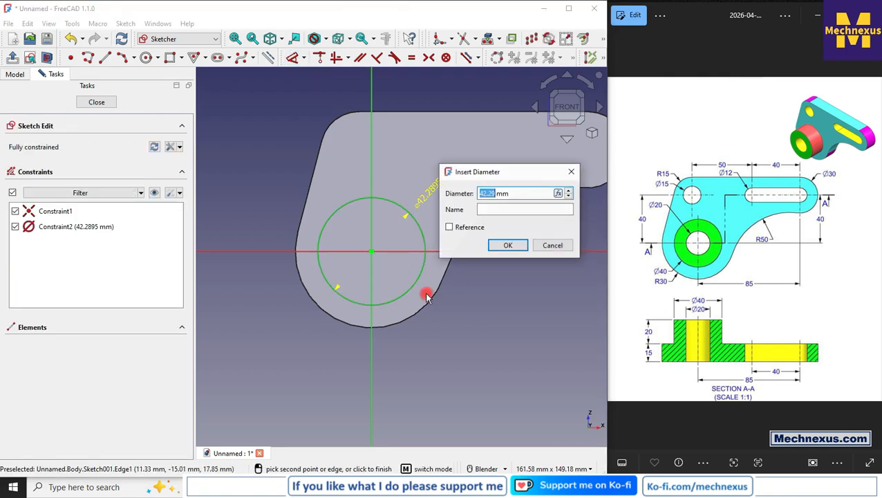
{"action": "key", "text": "Return"}
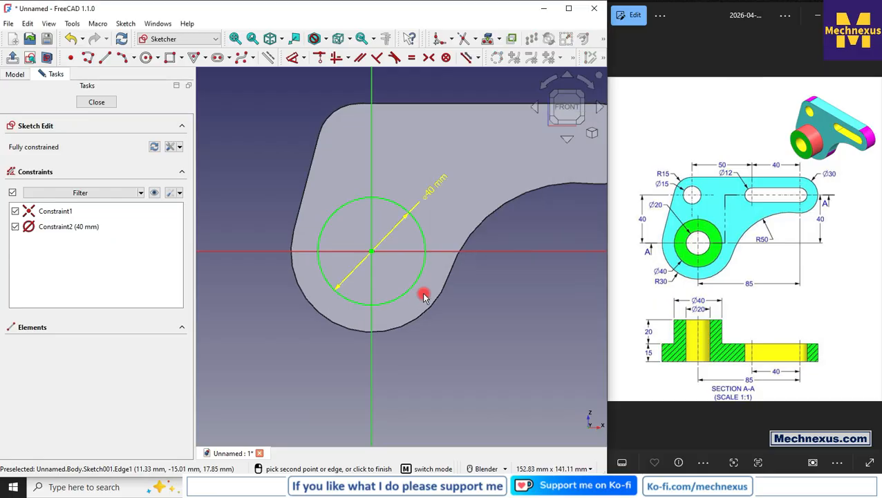
Finish the 40 mm circle sketch and pad it 20 mm, one sided.
{"action": "left_click", "coordinate": [98, 101]}
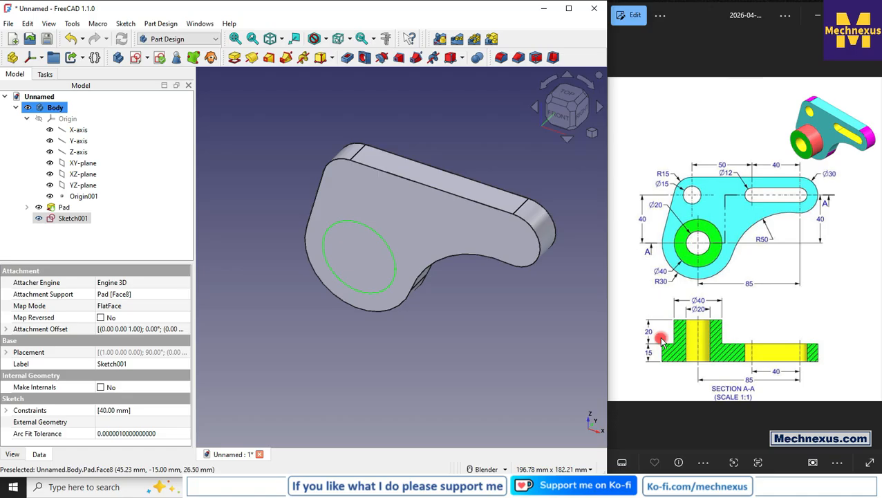
{"action": "left_click", "coordinate": [234, 60]}
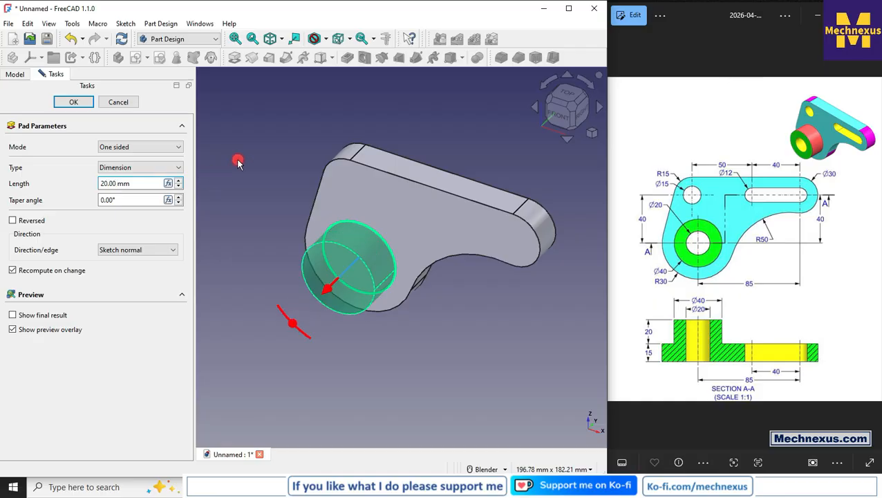
{"action": "left_click", "coordinate": [87, 103]}
{"action": "scroll", "coordinate": [339, 234], "scroll_direction": "down", "scroll_amount": 2}
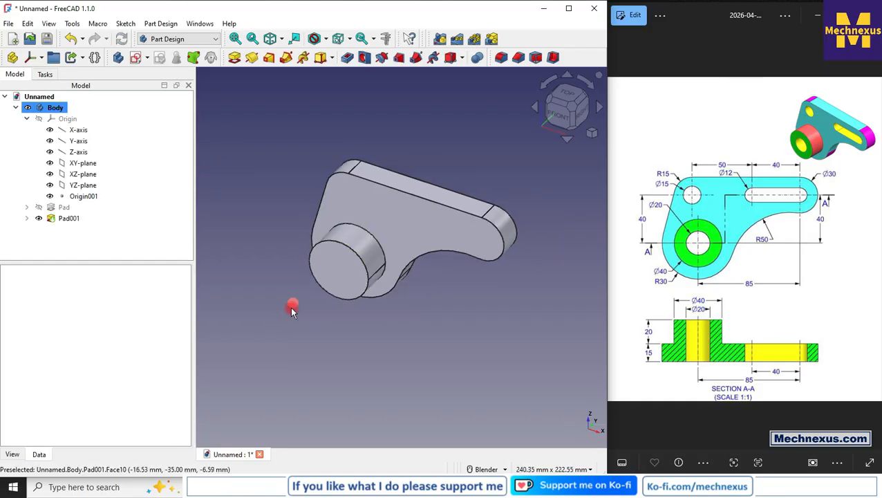
Start a sketch on the boss's front face and draw a circle of about 25 mm diameter centred on the origin.
{"action": "left_click", "coordinate": [333, 277]}
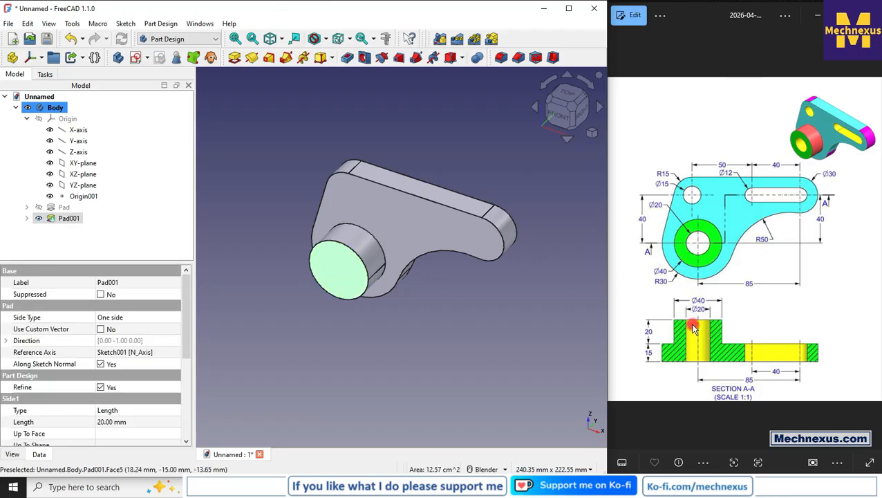
{"action": "left_click", "coordinate": [135, 57]}
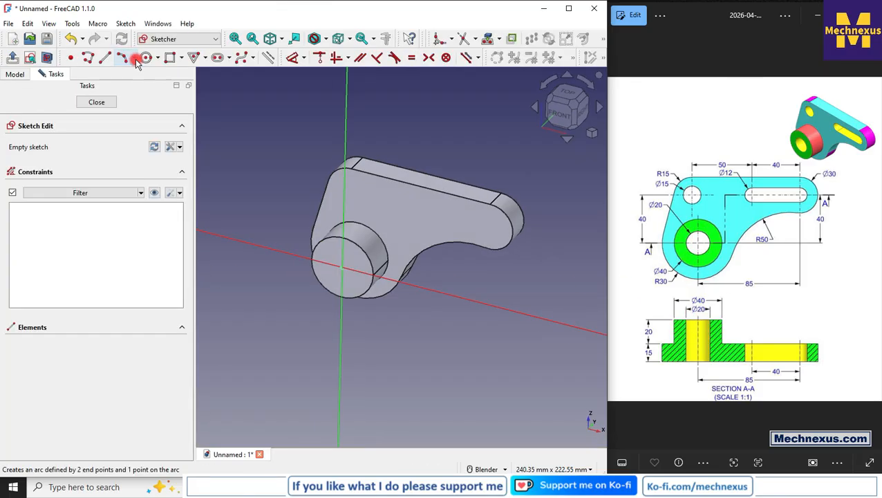
{"action": "left_click", "coordinate": [146, 57]}
{"action": "scroll", "coordinate": [378, 250], "scroll_direction": "up", "scroll_amount": 3}
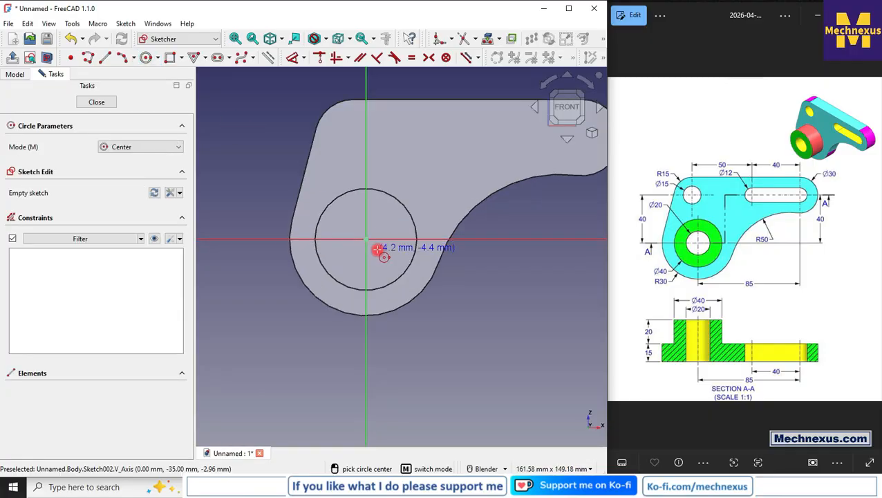
{"action": "left_click", "coordinate": [366, 240]}
{"action": "left_click", "coordinate": [384, 266]}
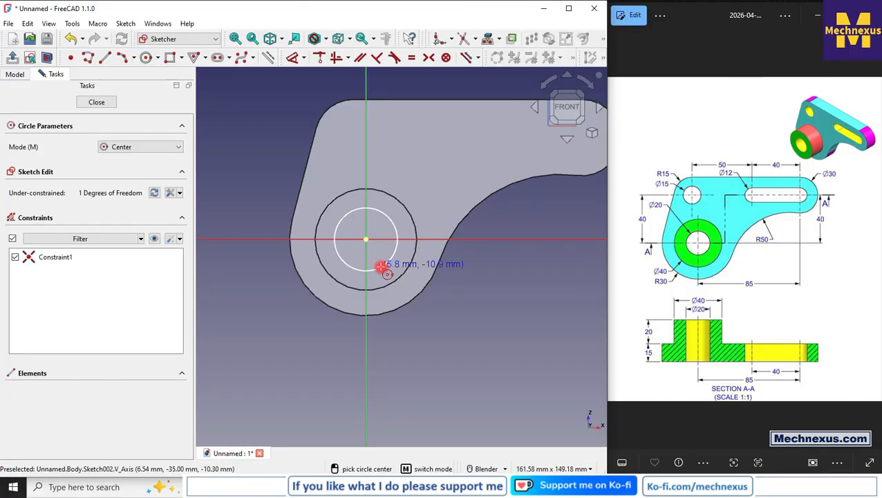
Dimension the circle on the boss face with a diameter of 20 mm.
{"action": "left_click", "coordinate": [291, 57]}
{"action": "left_click", "coordinate": [347, 210]}
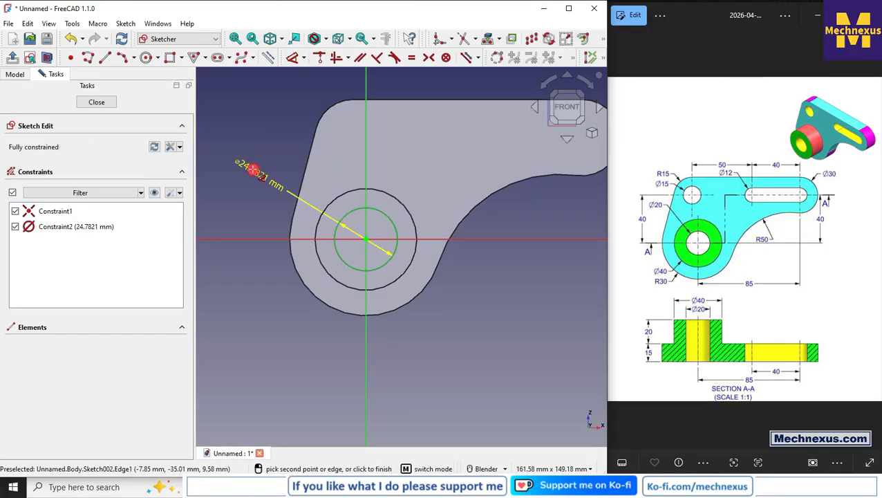
{"action": "left_click", "coordinate": [254, 171]}
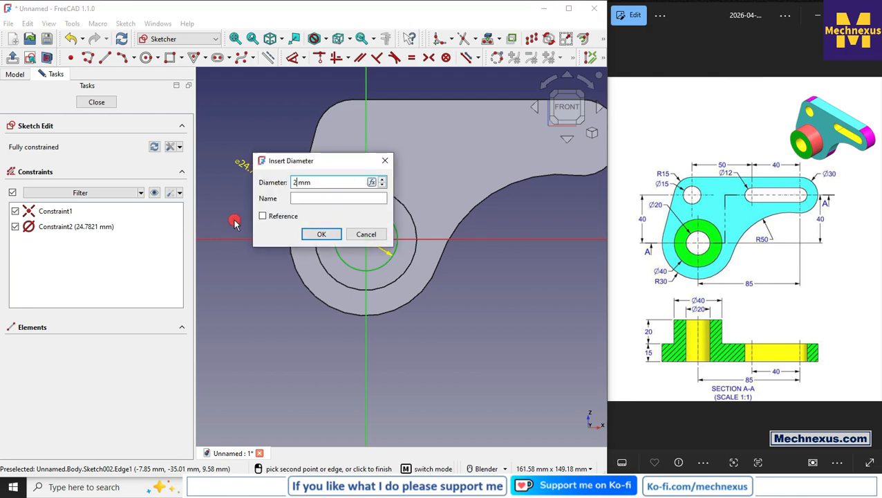
{"action": "key", "text": "Return"}
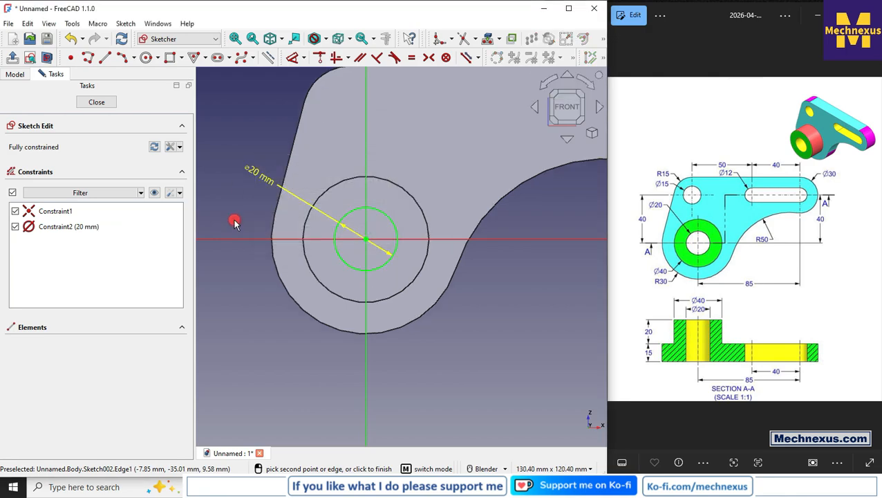
Finish the 20 mm circle sketch and pocket it through all, one sided.
{"action": "left_click", "coordinate": [102, 101]}
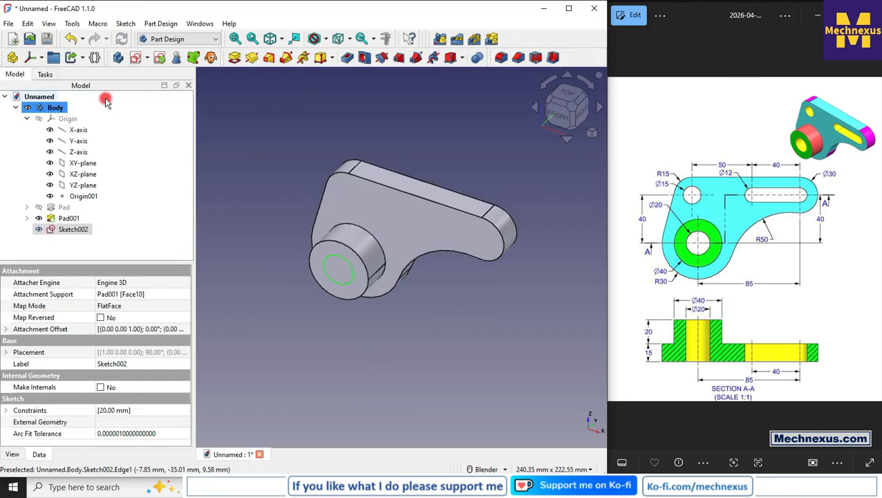
{"action": "left_click", "coordinate": [348, 57]}
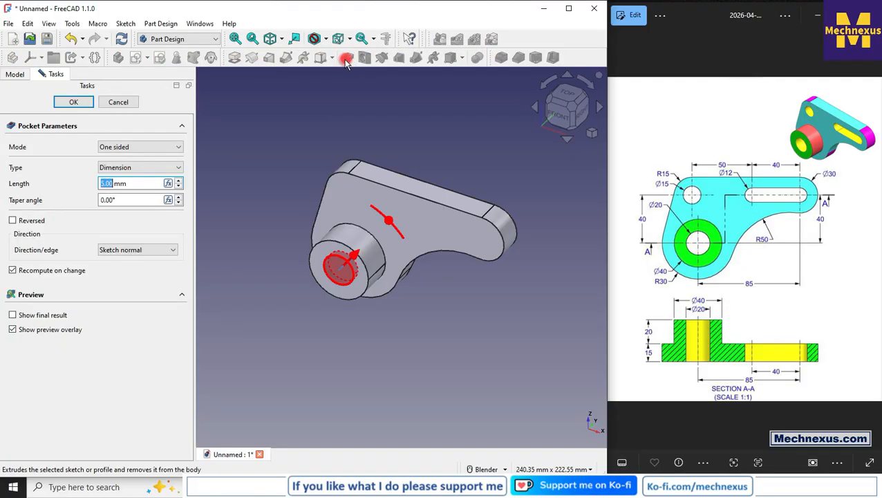
{"action": "left_click", "coordinate": [118, 167]}
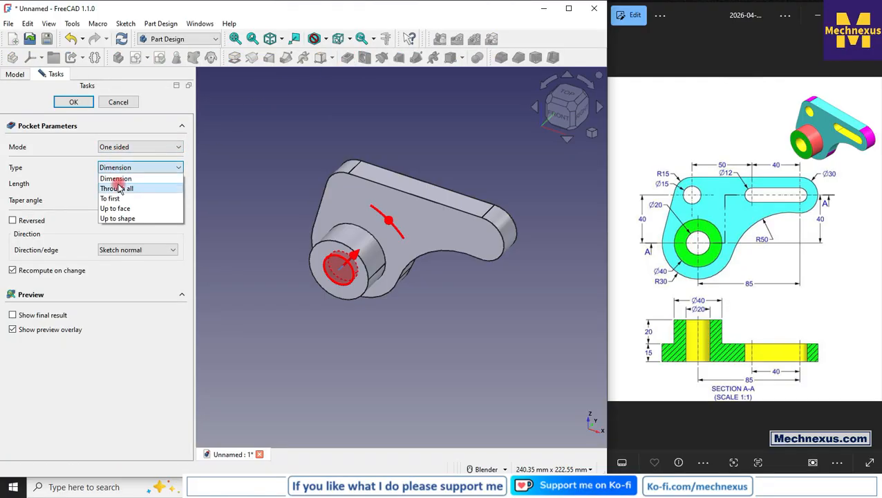
{"action": "left_click", "coordinate": [119, 187]}
{"action": "scroll", "coordinate": [332, 260], "scroll_direction": "down", "scroll_amount": 4}
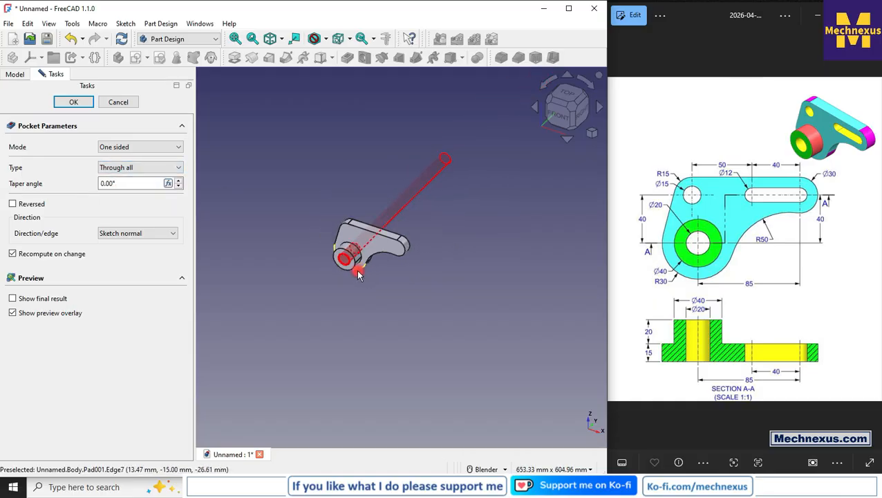
{"action": "scroll", "coordinate": [415, 207], "scroll_direction": "up", "scroll_amount": 3}
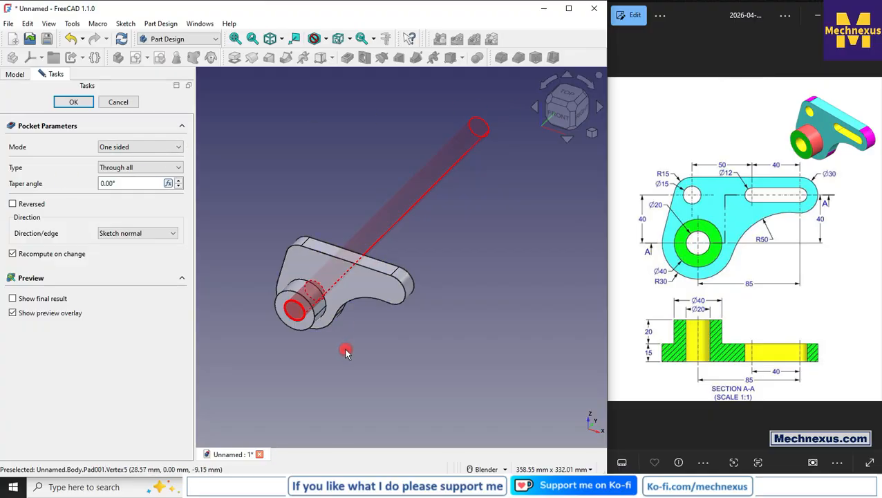
{"action": "right_click", "coordinate": [308, 365]}
{"action": "left_click", "coordinate": [267, 354]}
{"action": "left_click", "coordinate": [64, 102]}
{"action": "scroll", "coordinate": [482, 314], "scroll_direction": "down", "scroll_amount": 2}
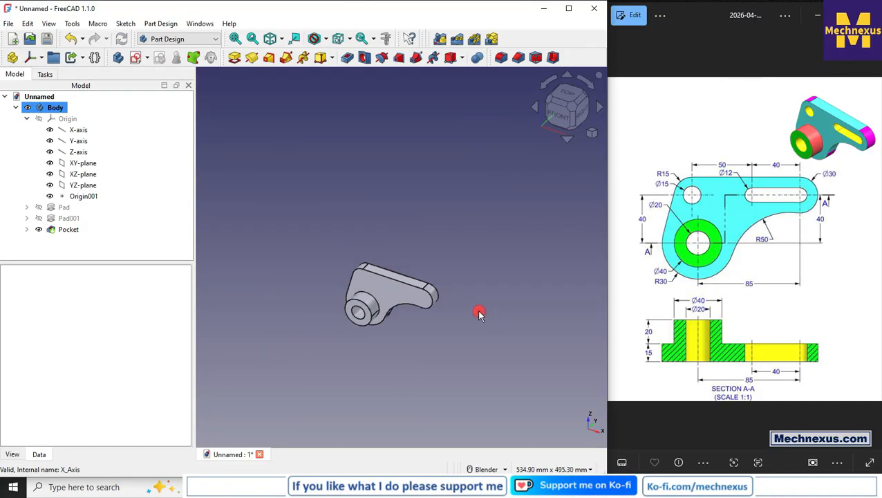
Start a sketch on the plate's front face and project the R15 corner arc above the boss as external geometry.
{"action": "scroll", "coordinate": [403, 278], "scroll_direction": "up", "scroll_amount": 1}
{"action": "left_click", "coordinate": [354, 271]}
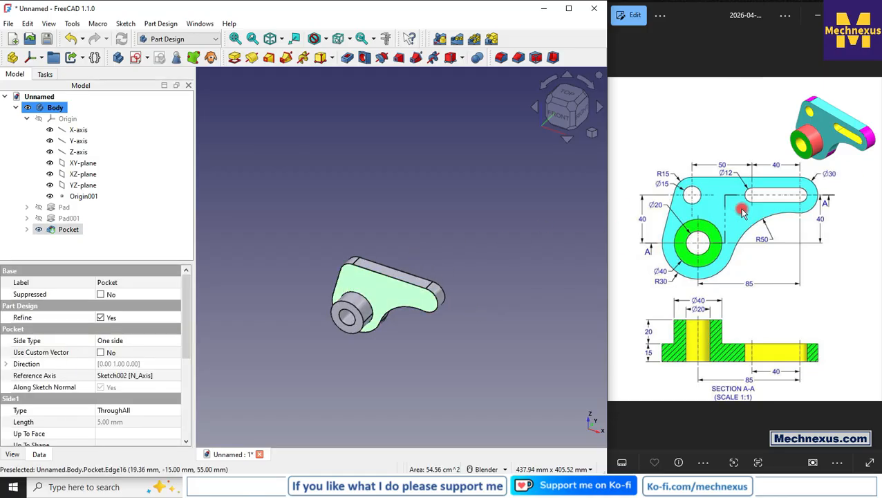
{"action": "left_click", "coordinate": [138, 59]}
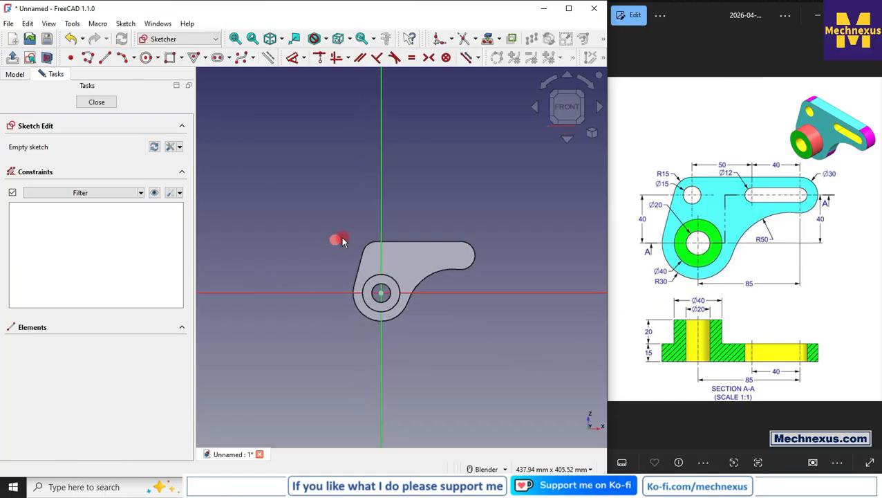
{"action": "left_click", "coordinate": [488, 41]}
{"action": "left_click", "coordinate": [388, 251]}
{"action": "right_click", "coordinate": [302, 238]}
{"action": "left_click", "coordinate": [376, 257]}
{"action": "left_click", "coordinate": [269, 58]}
{"action": "scroll", "coordinate": [420, 274], "scroll_direction": "up", "scroll_amount": 4}
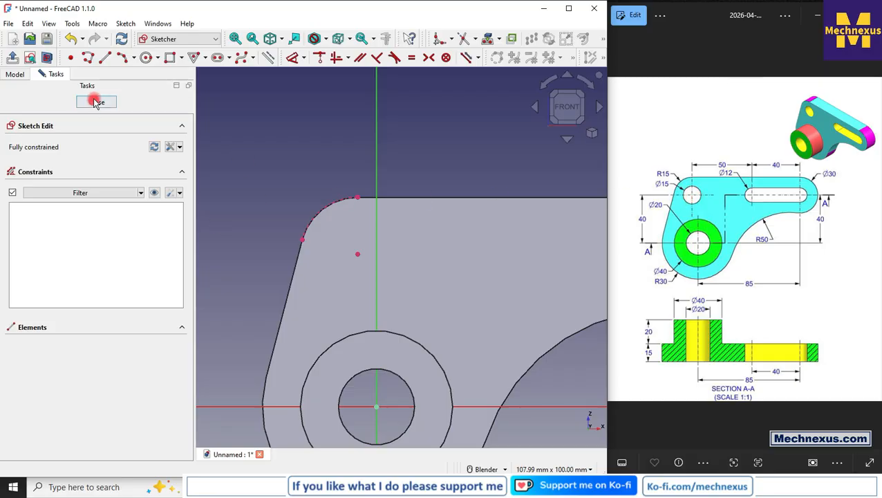
Draw a circle centred on the projected corner arc's centre and set its diameter to 15 mm.
{"action": "left_click", "coordinate": [149, 59]}
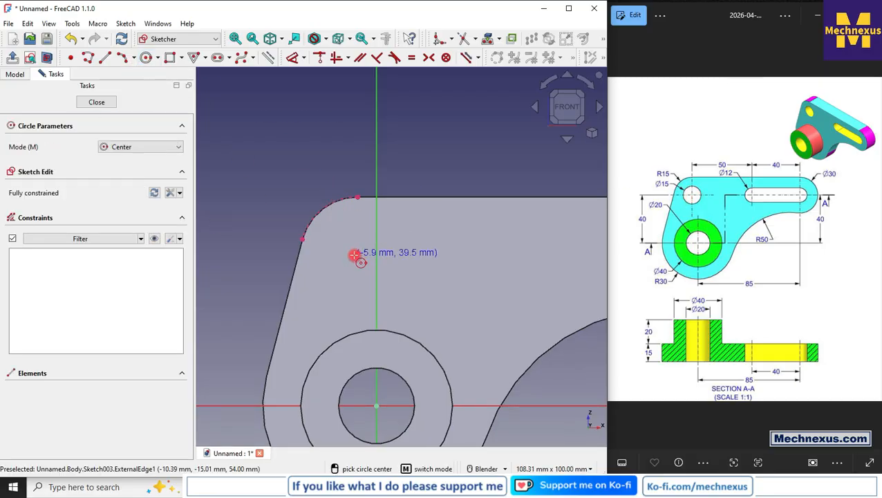
{"action": "left_click", "coordinate": [357, 254]}
{"action": "left_click", "coordinate": [370, 221]}
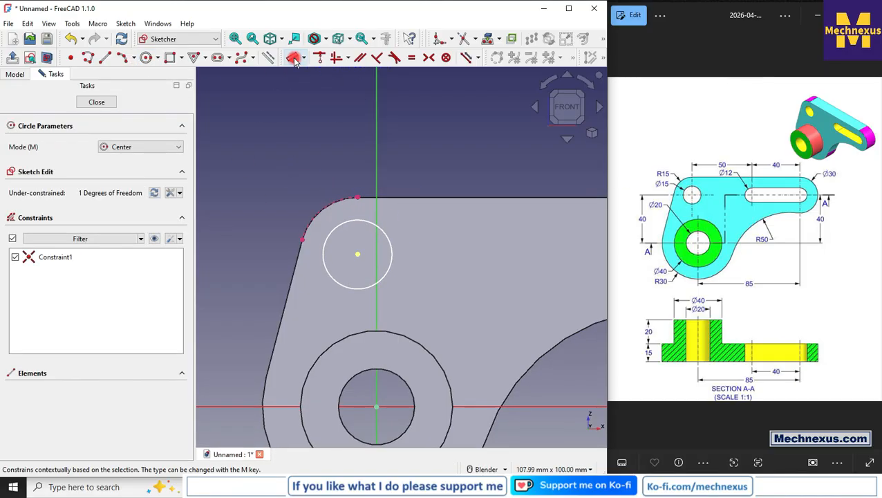
{"action": "left_click", "coordinate": [292, 58]}
{"action": "left_click", "coordinate": [375, 222]}
{"action": "left_click", "coordinate": [401, 207]}
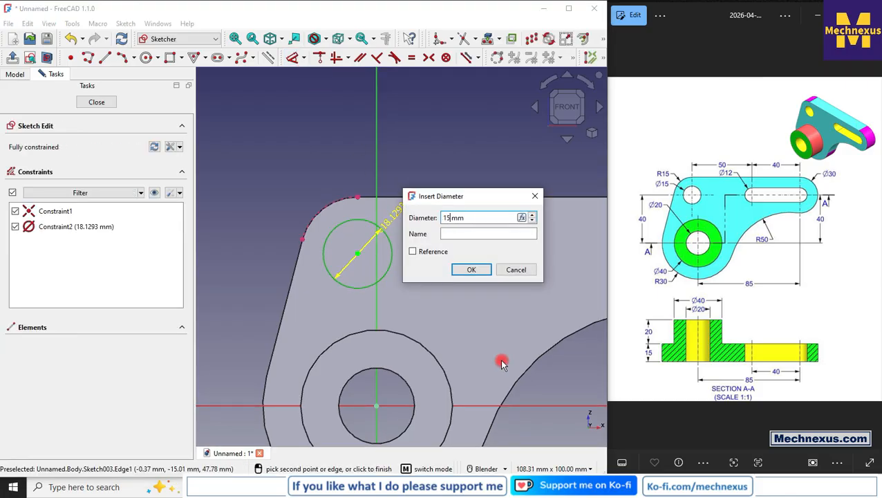
{"action": "key", "text": "Return"}
Finish the 15 mm circle sketch and pocket it through all, one sided.
{"action": "left_click", "coordinate": [96, 102]}
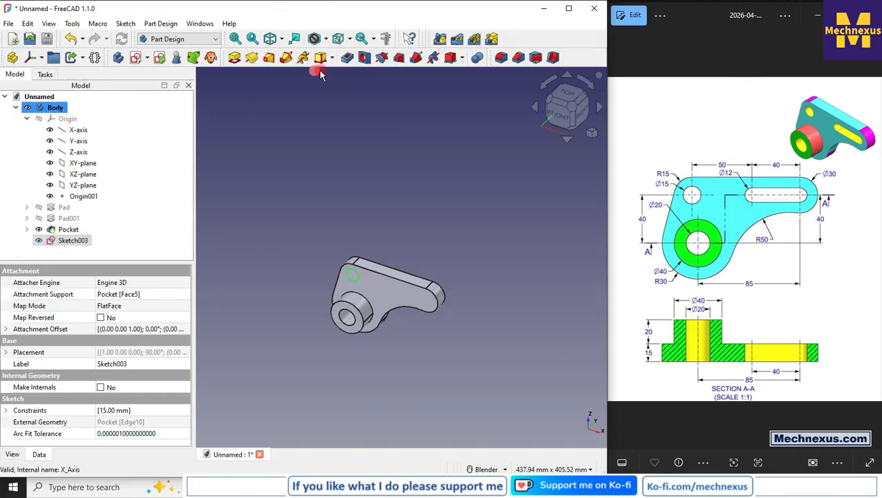
{"action": "left_click", "coordinate": [348, 57]}
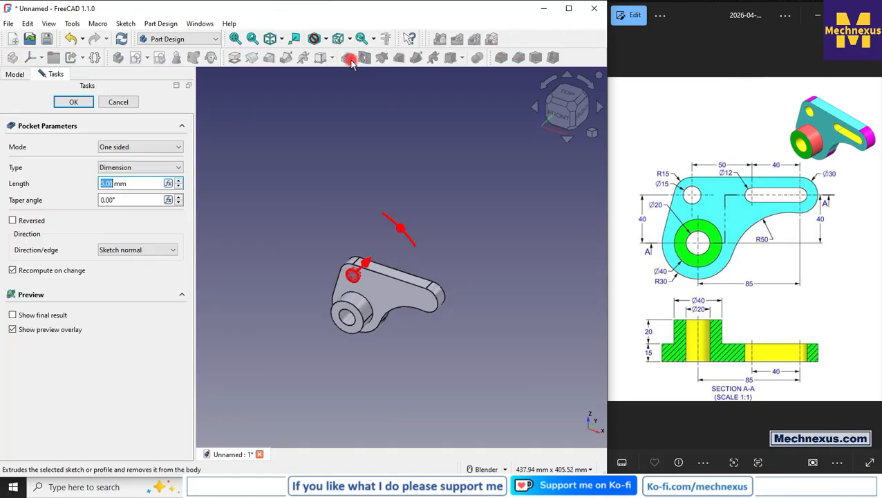
{"action": "left_click", "coordinate": [132, 166]}
{"action": "left_click", "coordinate": [132, 186]}
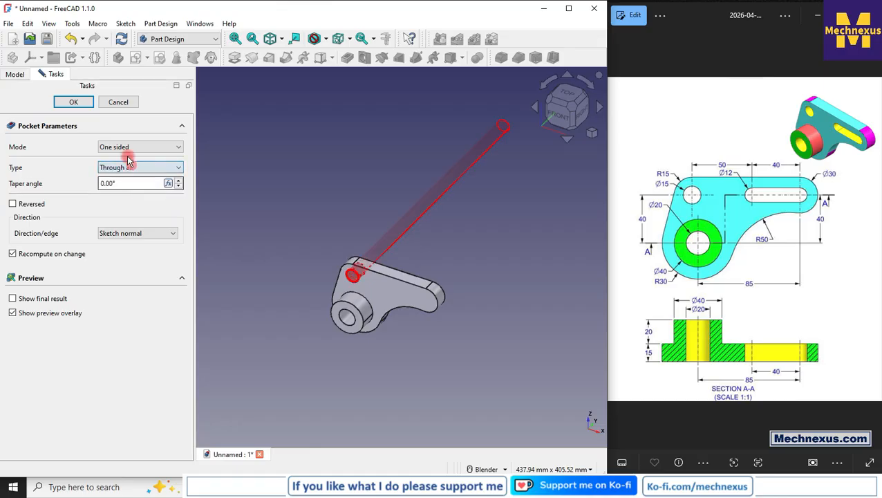
{"action": "left_click", "coordinate": [73, 102]}
{"action": "scroll", "coordinate": [352, 283], "scroll_direction": "up", "scroll_amount": 3}
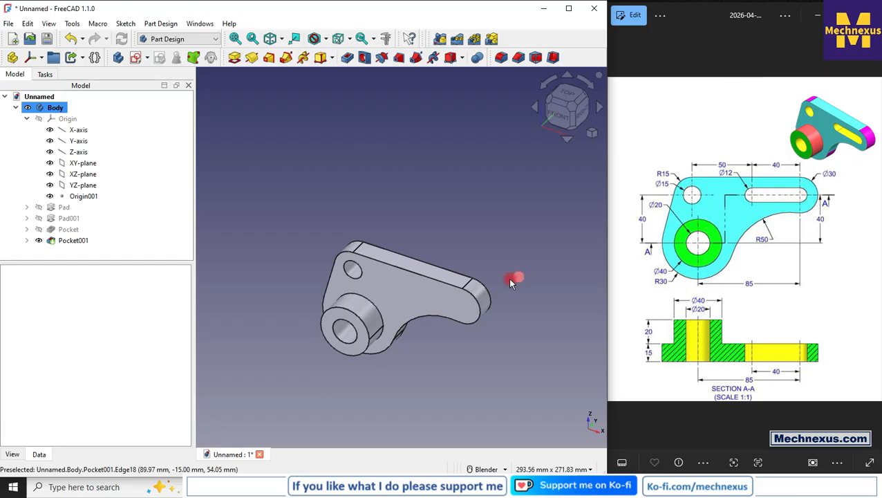
Start another sketch on the plate's front face and project the rounded arm-end arc as external geometry.
{"action": "left_click", "coordinate": [394, 303]}
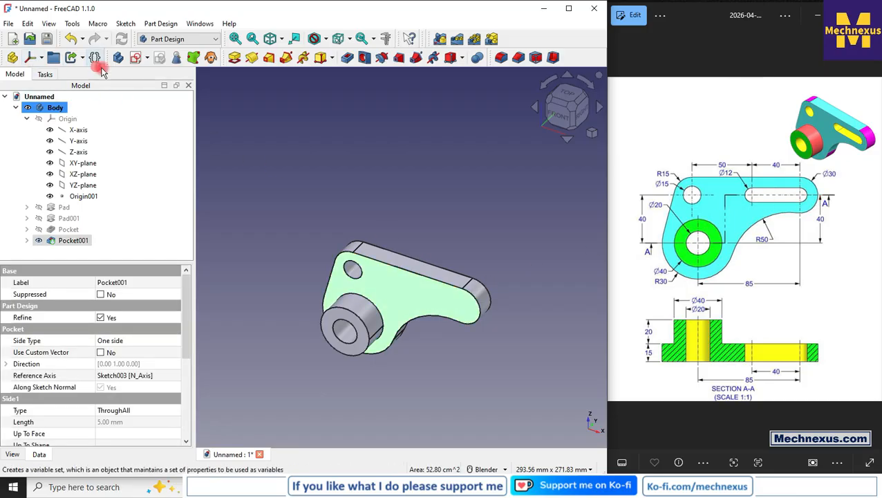
{"action": "left_click", "coordinate": [135, 59]}
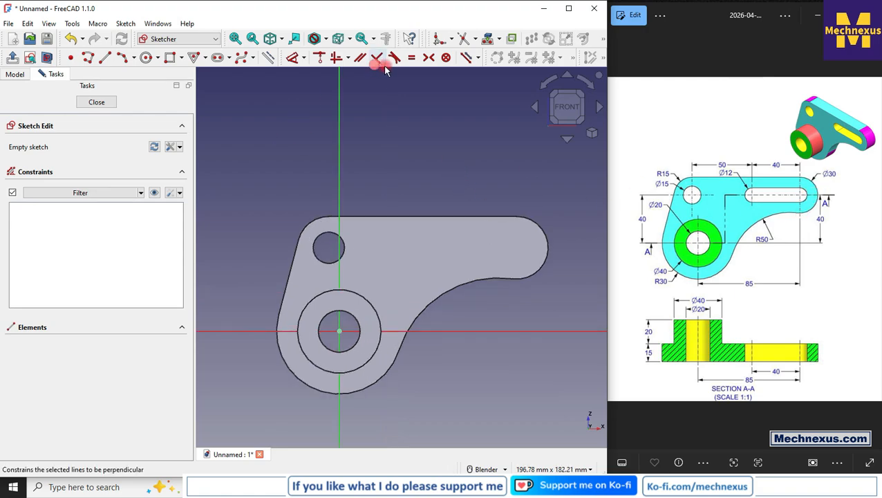
{"action": "left_click", "coordinate": [489, 57]}
{"action": "left_click", "coordinate": [538, 223]}
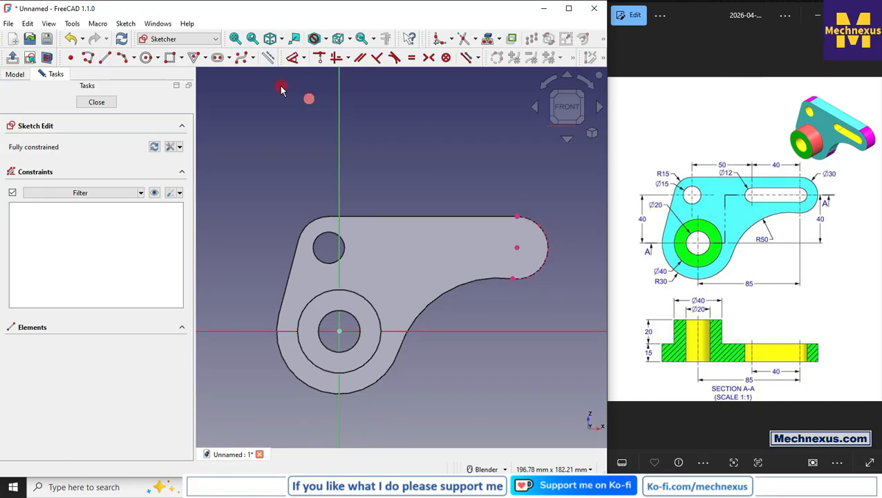
Draw a horizontal slot from the arm-end arc's centre towards the small hole, about 44 mm between centres with about 9 mm end radius.
{"action": "left_click", "coordinate": [216, 59]}
{"action": "left_click", "coordinate": [515, 247]}
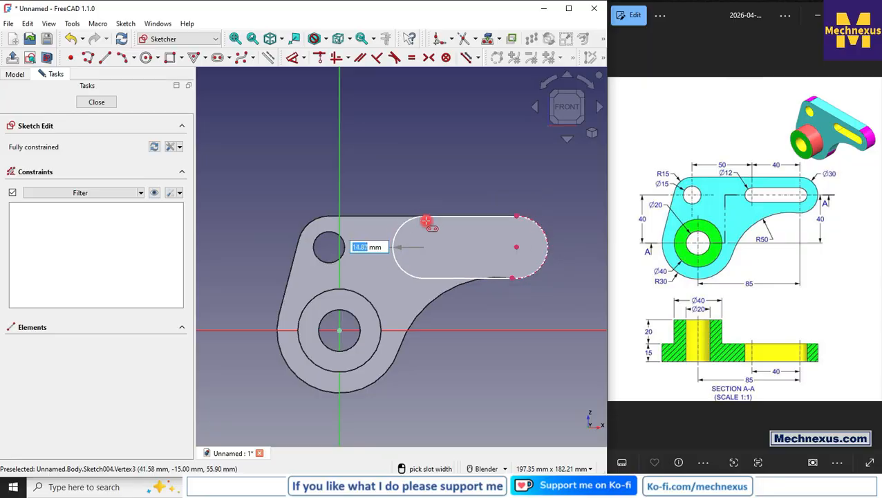
{"action": "left_click", "coordinate": [427, 228]}
{"action": "right_click", "coordinate": [421, 167]}
{"action": "scroll", "coordinate": [431, 257], "scroll_direction": "up", "scroll_amount": 1}
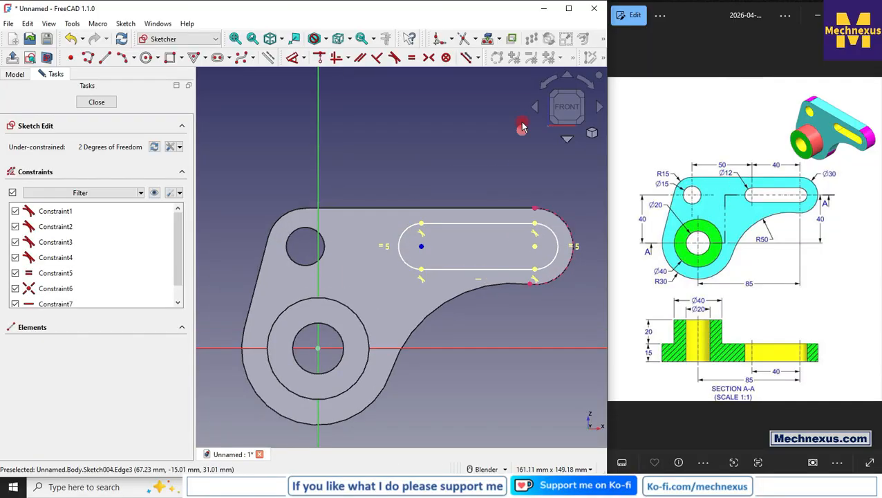
Set the slot's end radius to 6 mm.
{"action": "left_click", "coordinate": [292, 58]}
{"action": "left_click", "coordinate": [403, 232]}
{"action": "left_click", "coordinate": [359, 189]}
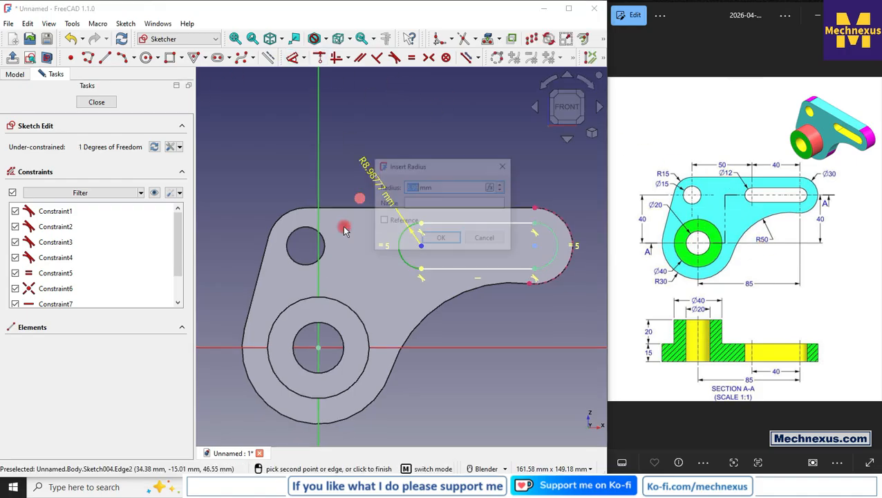
{"action": "type", "text": "6"}
{"action": "key", "text": "Return"}
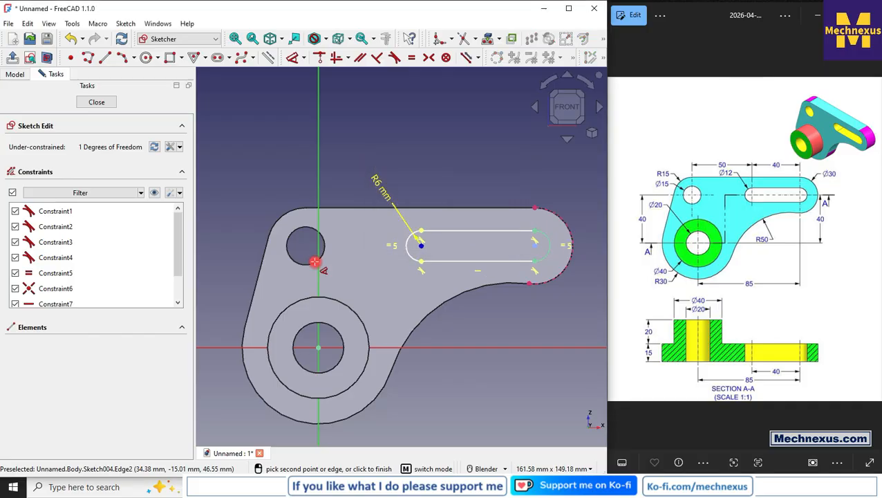
Set a horizontal distance of 40 mm between the slot's two arc centres, placing the dimension above the slot.
{"action": "left_click", "coordinate": [422, 246]}
{"action": "left_click", "coordinate": [533, 245]}
{"action": "left_click", "coordinate": [483, 184]}
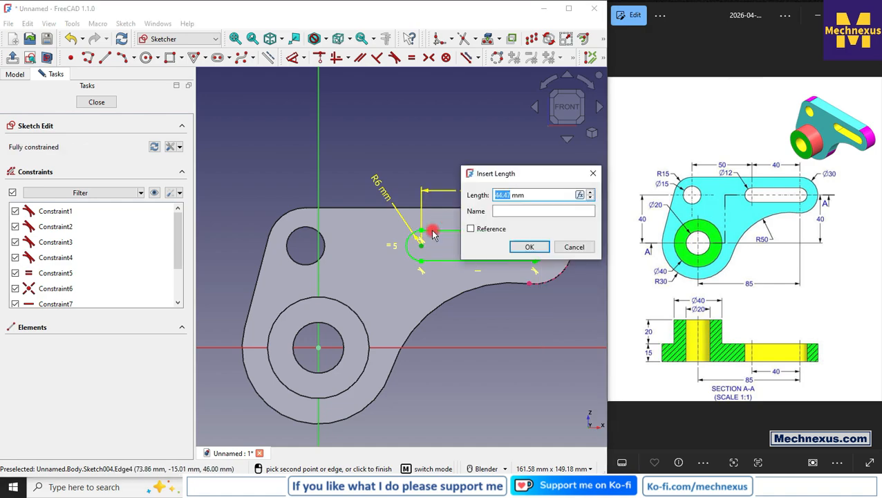
{"action": "type", "text": "40"}
{"action": "key", "text": "Return"}
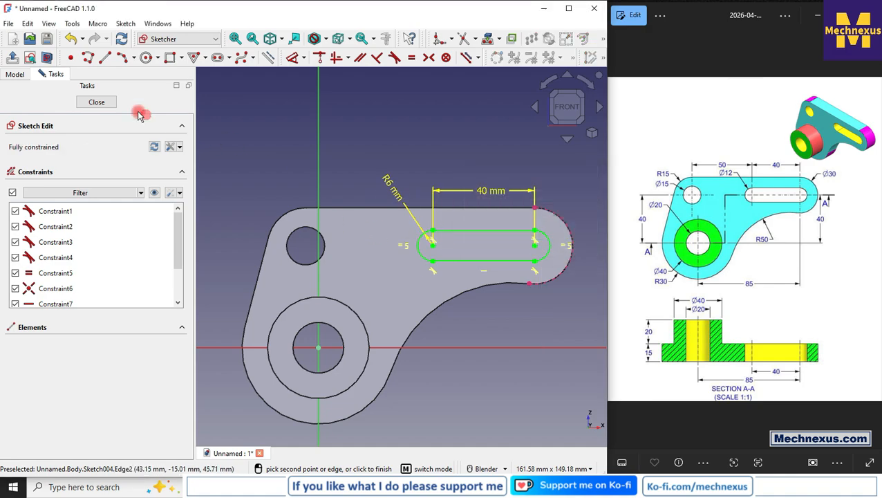
Finish the slot sketch and pocket it Through all to cut the slot in the arm.
{"action": "left_click", "coordinate": [97, 103]}
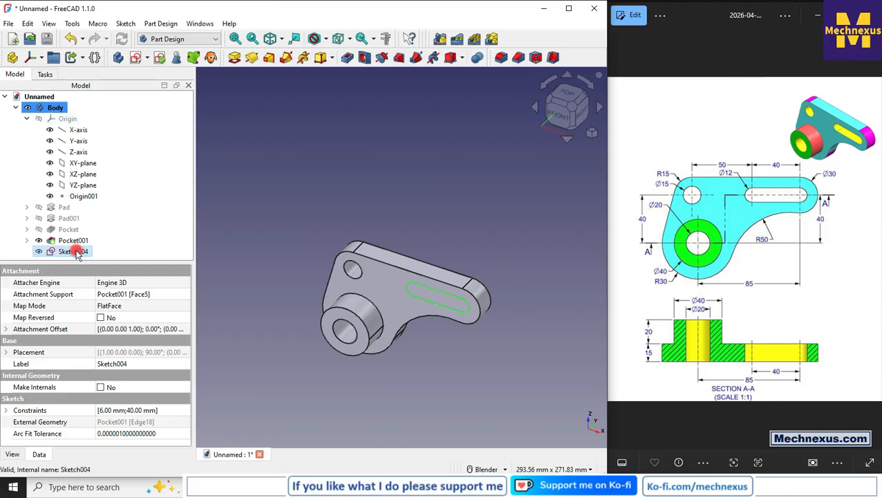
{"action": "left_click", "coordinate": [348, 61]}
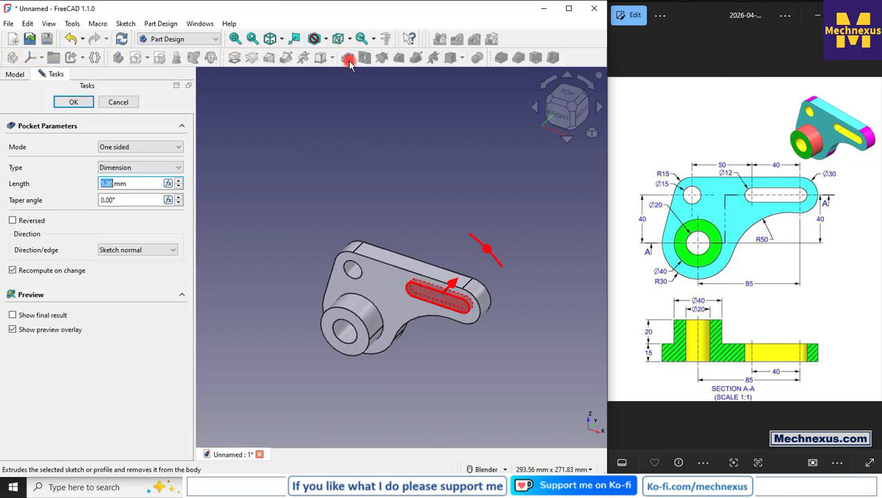
{"action": "left_click", "coordinate": [121, 168]}
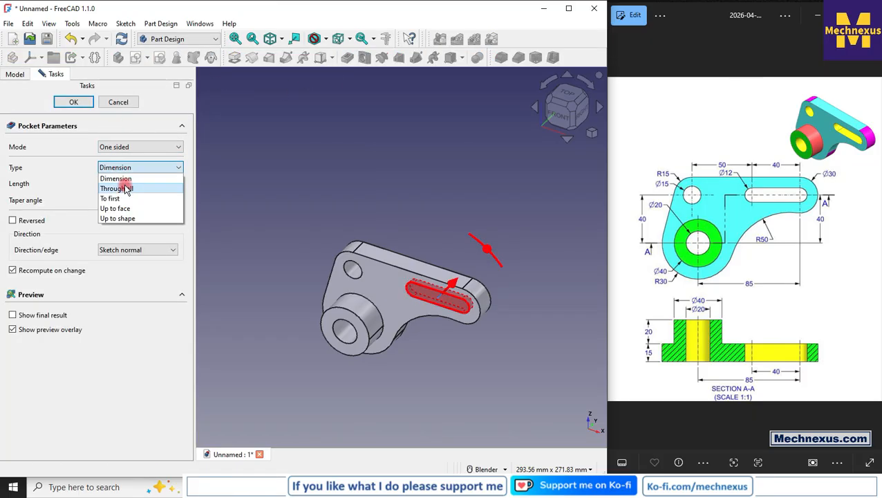
{"action": "left_click", "coordinate": [126, 189]}
{"action": "left_click", "coordinate": [73, 103]}
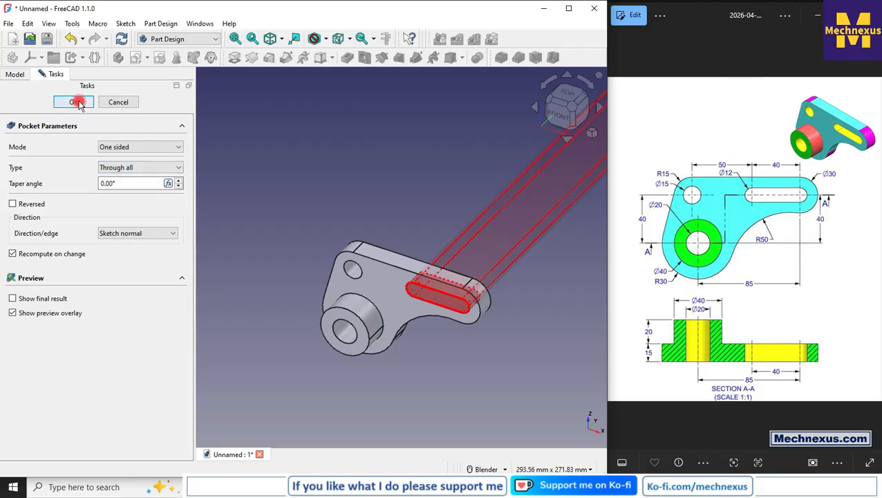
{"action": "scroll", "coordinate": [336, 224], "scroll_direction": "down", "scroll_amount": 2}
{"action": "scroll", "coordinate": [297, 181], "scroll_direction": "up", "scroll_amount": 3}
{"action": "scroll", "coordinate": [407, 208], "scroll_direction": "down", "scroll_amount": 2}
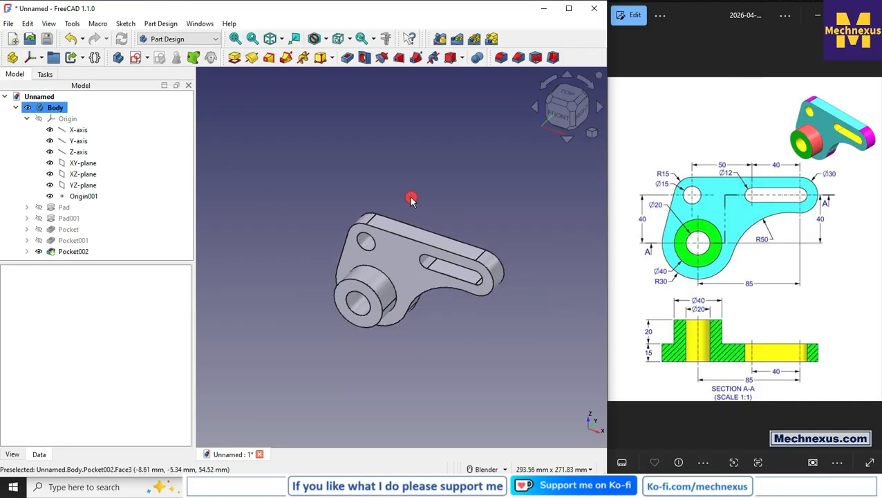
{"action": "middle_click_drag", "start_coordinate": [365, 329], "coordinate": [379, 303]}
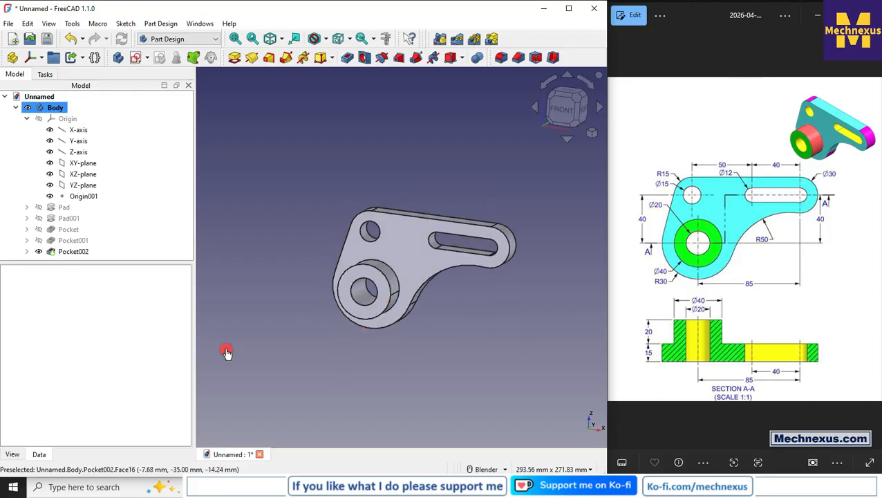
Start saving the document and choose the folder D:\200 Drawings\Exercise 10 as its location.
{"action": "key", "text": "ctrl+s"}
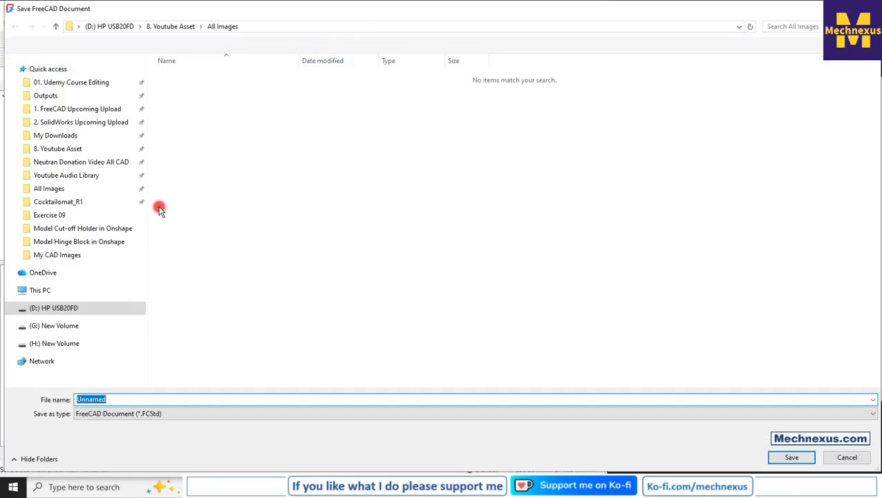
{"action": "scroll", "coordinate": [79, 335], "scroll_direction": "down", "scroll_amount": 3}
{"action": "left_click_drag", "start_coordinate": [138, 294], "coordinate": [150, 220]}
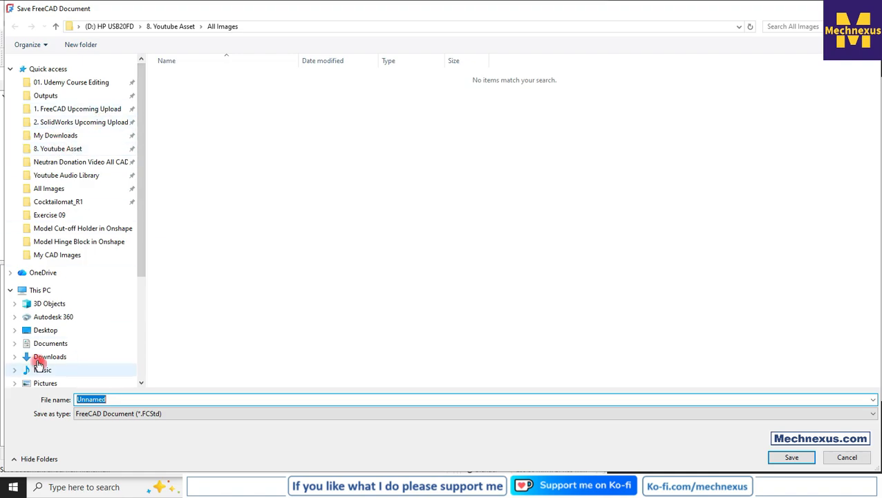
{"action": "scroll", "coordinate": [83, 325], "scroll_direction": "down", "scroll_amount": 2}
{"action": "left_click", "coordinate": [59, 361]}
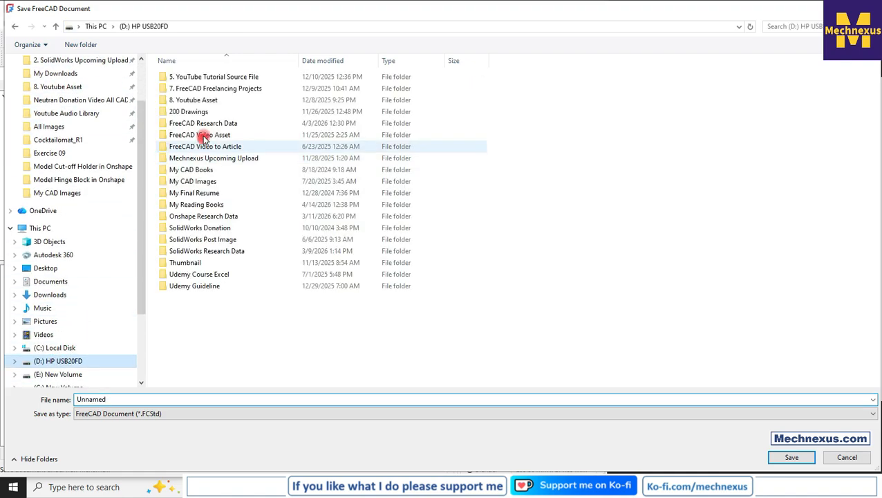
{"action": "left_click", "coordinate": [184, 115]}
{"action": "double_click", "coordinate": [185, 115]}
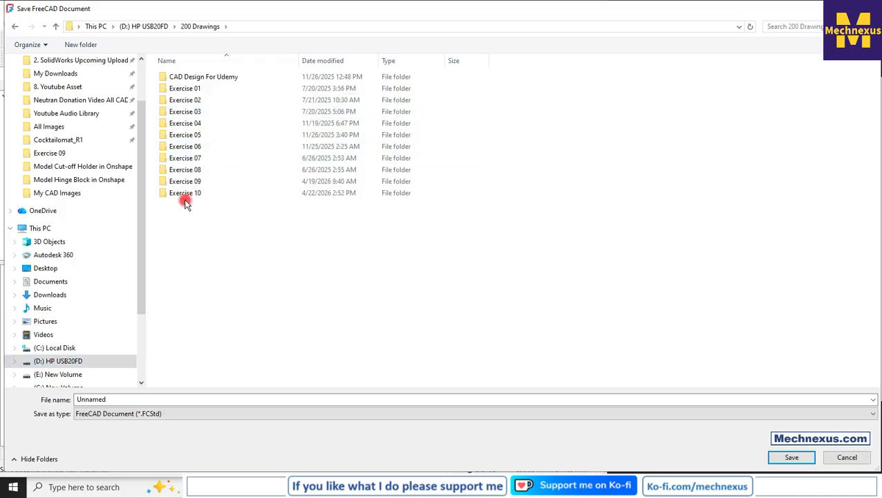
{"action": "double_click", "coordinate": [183, 193]}
Copy the folder name Exercise 10 from the path, use it as the file name, and save the document.
{"action": "left_click", "coordinate": [282, 26]}
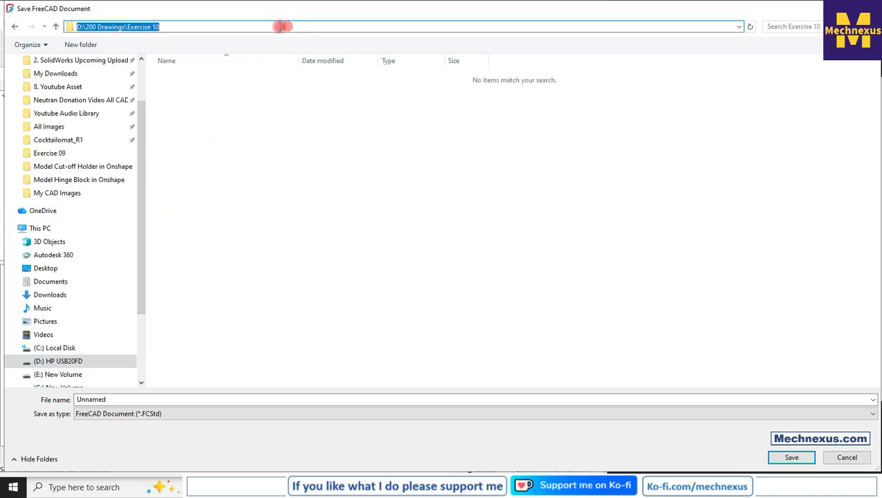
{"action": "left_click", "coordinate": [153, 26]}
{"action": "left_click_drag", "start_coordinate": [127, 26], "coordinate": [281, 26]}
{"action": "key", "text": "ctrl+c"}
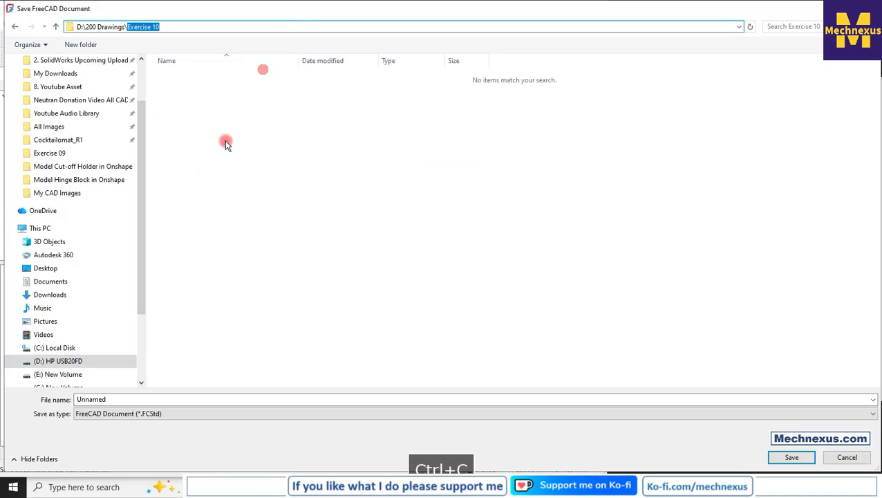
{"action": "double_click", "coordinate": [120, 399]}
{"action": "key", "text": "ctrl+v"}
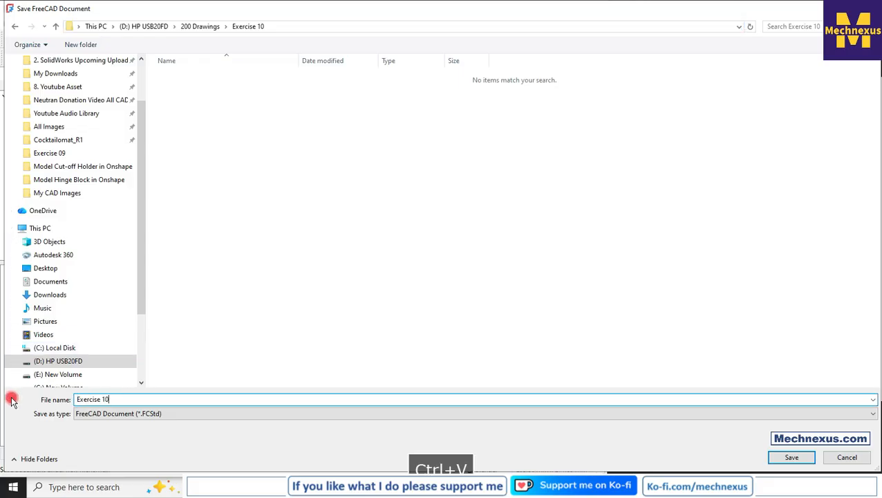
{"action": "key", "text": "Return"}
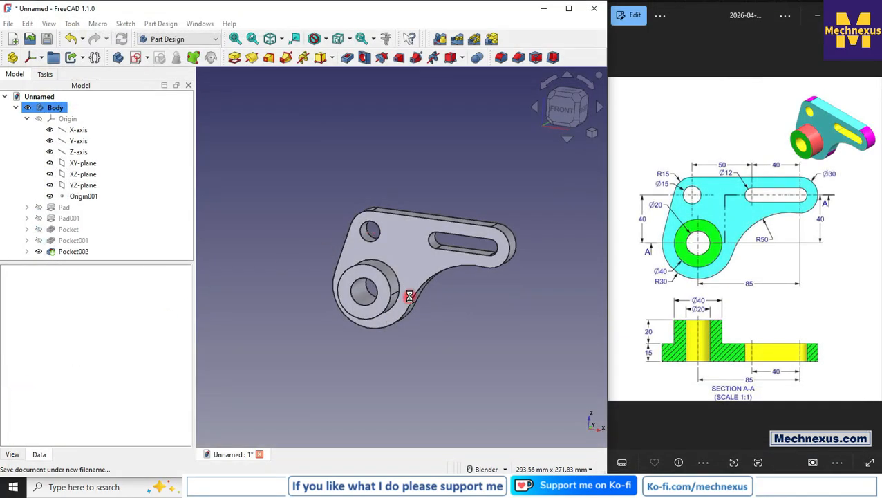
Orient the bracket to the front view and switch to the TechDraw workbench.
{"action": "scroll", "coordinate": [414, 252], "scroll_direction": "up", "scroll_amount": 2}
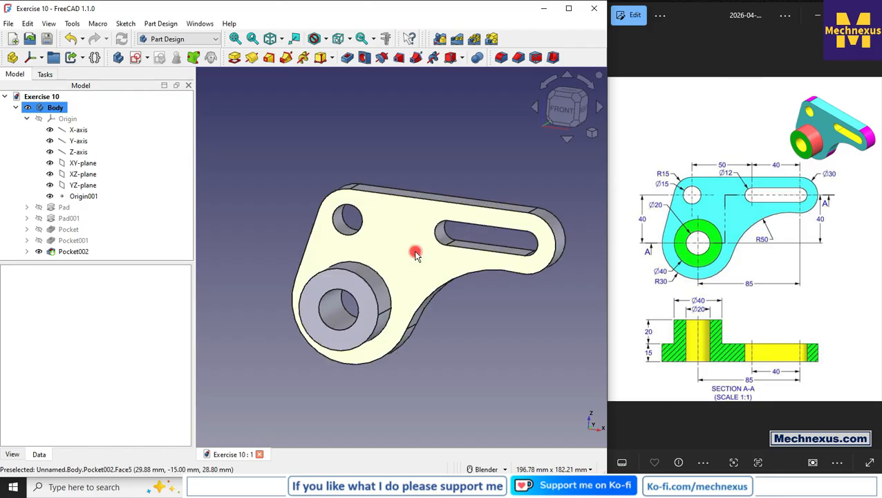
{"action": "left_click", "coordinate": [566, 108]}
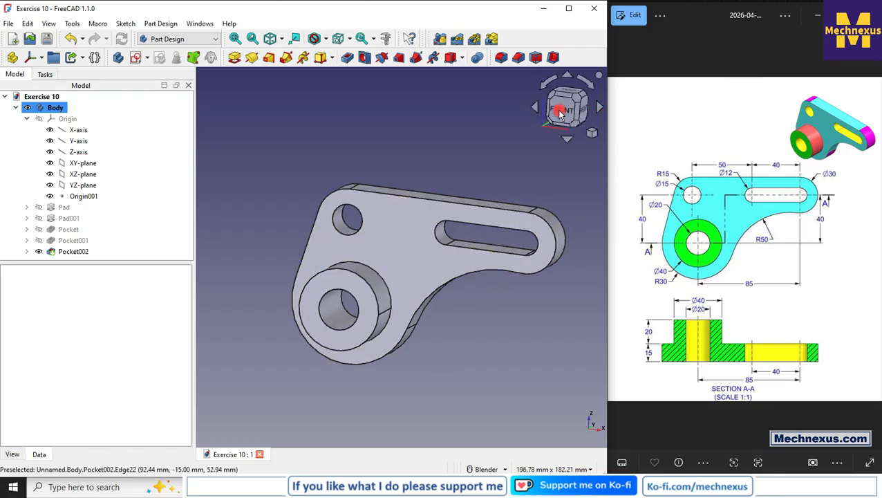
{"action": "left_click", "coordinate": [142, 40]}
{"action": "scroll", "coordinate": [177, 225], "scroll_direction": "down", "scroll_amount": 3}
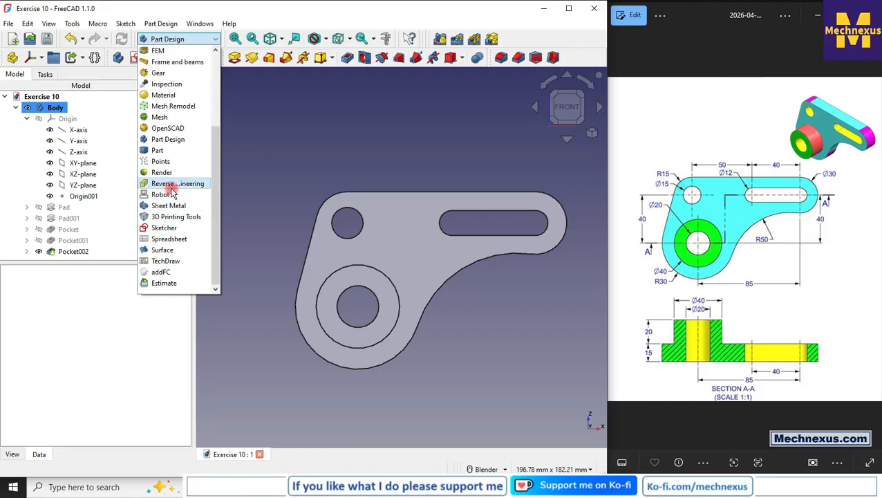
{"action": "left_click", "coordinate": [174, 260]}
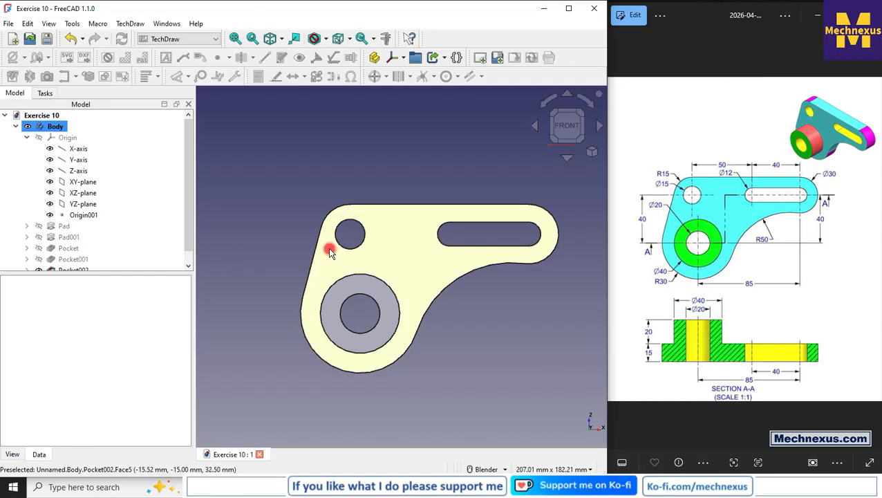
Create a drawing page from the ISO template A4_Landscape_ISO5457_minimal.
{"action": "left_click", "coordinate": [499, 59]}
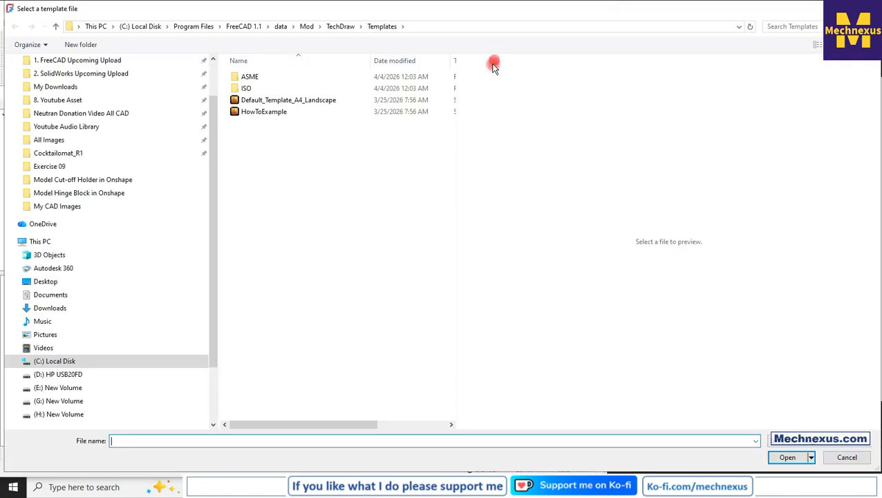
{"action": "double_click", "coordinate": [246, 88]}
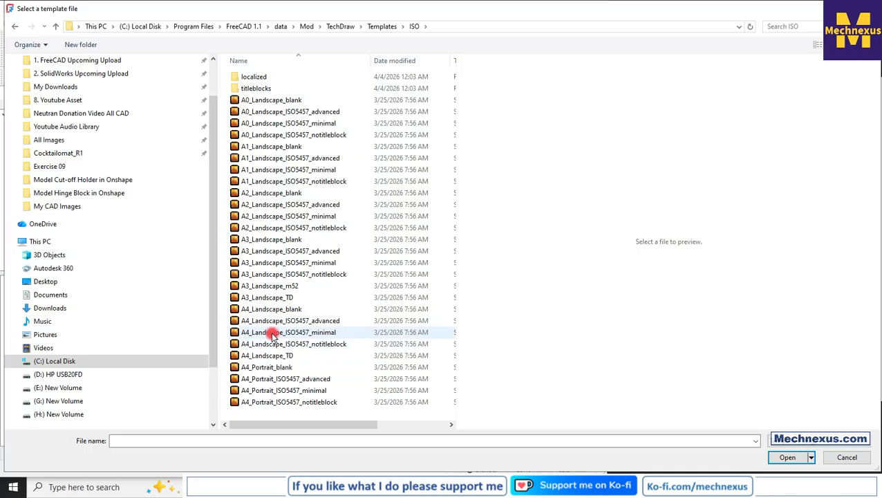
{"action": "left_click", "coordinate": [296, 333]}
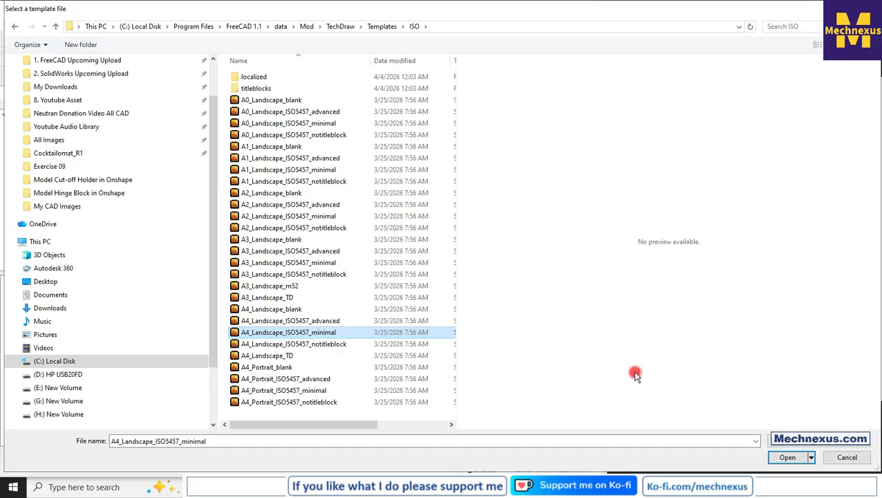
{"action": "key", "text": "Return"}
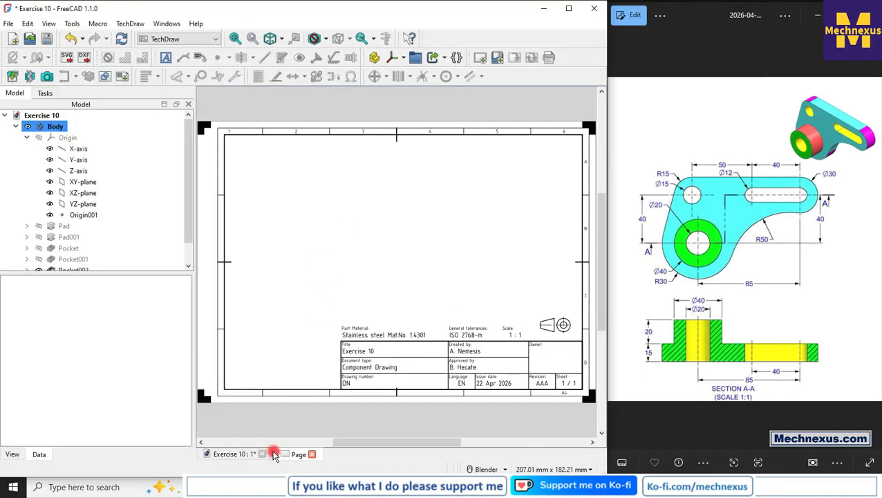
Insert a front view of the bracket body at page scale, without secondary projections, and show the drawing page.
{"action": "left_click", "coordinate": [238, 456]}
{"action": "left_click", "coordinate": [46, 130]}
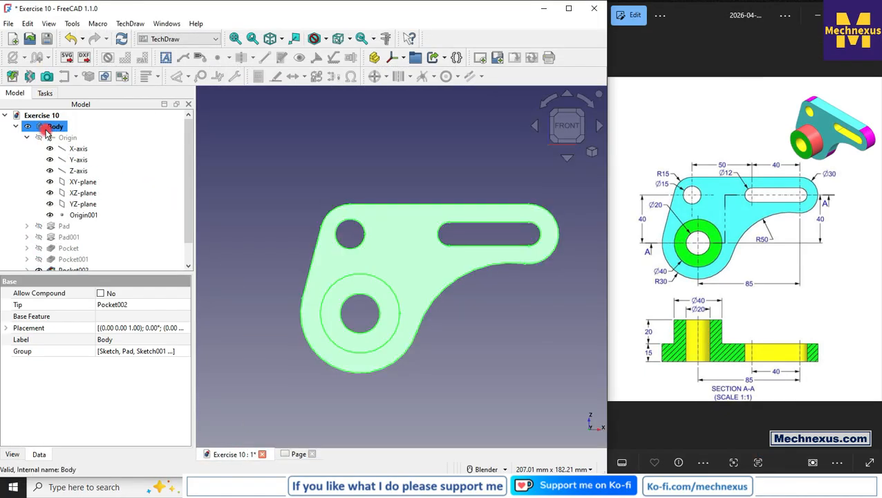
{"action": "left_click", "coordinate": [15, 81]}
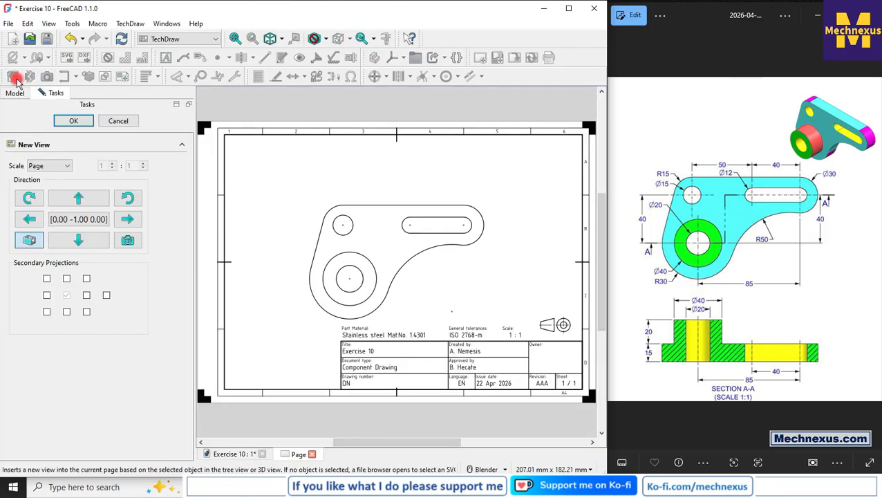
{"action": "left_click", "coordinate": [73, 120]}
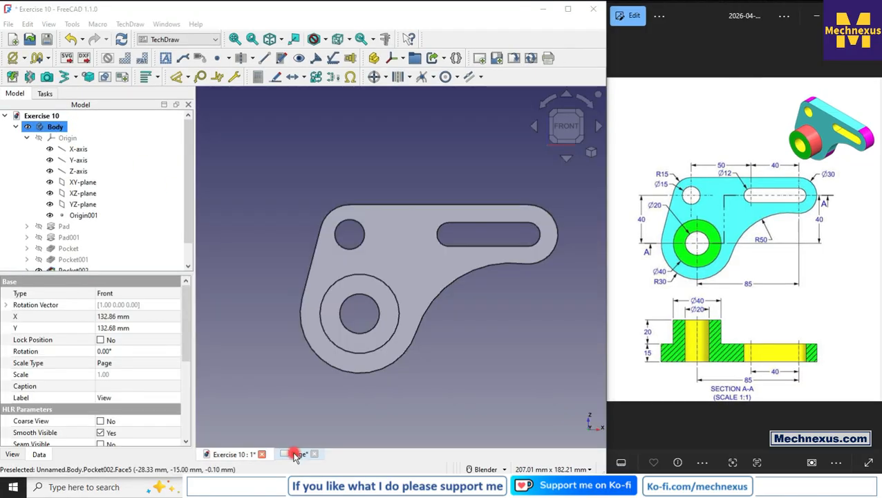
{"action": "left_click", "coordinate": [295, 455]}
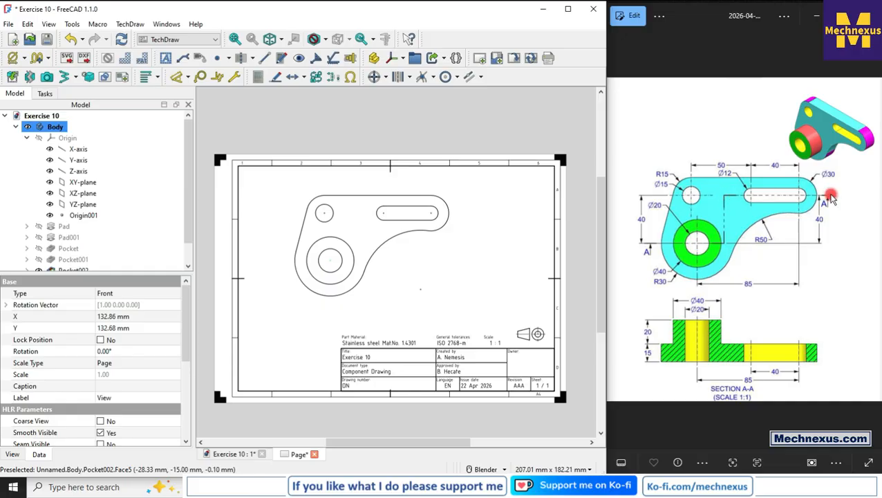
Return to the 3D model, switch to Part Design, and start a new sketch on the boss's ring-shaped front face.
{"action": "left_click", "coordinate": [223, 454]}
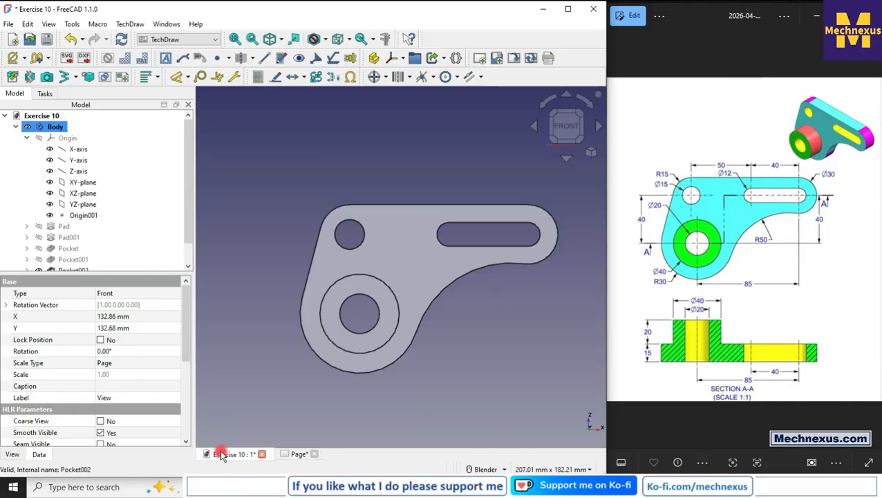
{"action": "left_click", "coordinate": [394, 316]}
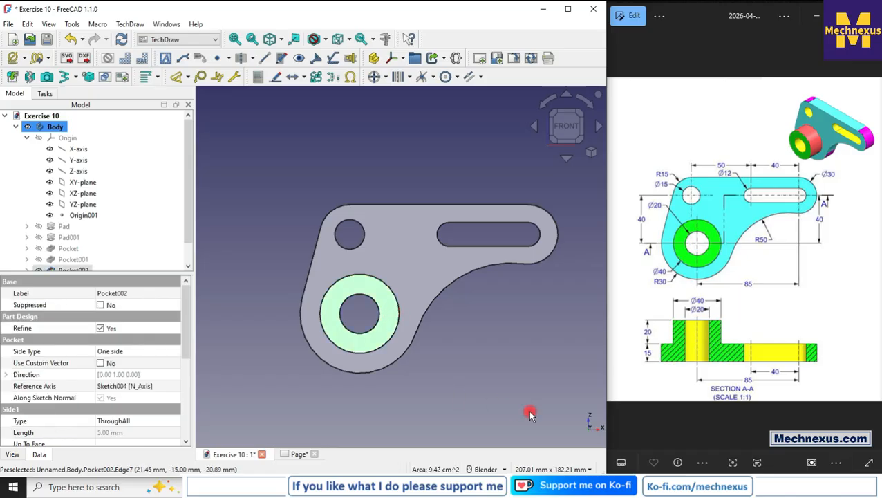
{"action": "scroll", "coordinate": [512, 380], "scroll_direction": "down", "scroll_amount": 2}
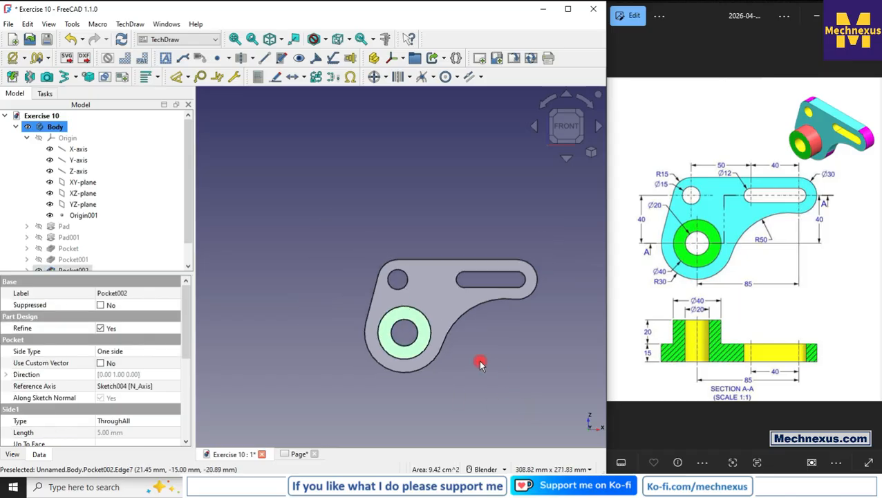
{"action": "left_click", "coordinate": [176, 39]}
{"action": "scroll", "coordinate": [180, 228], "scroll_direction": "up", "scroll_amount": 3}
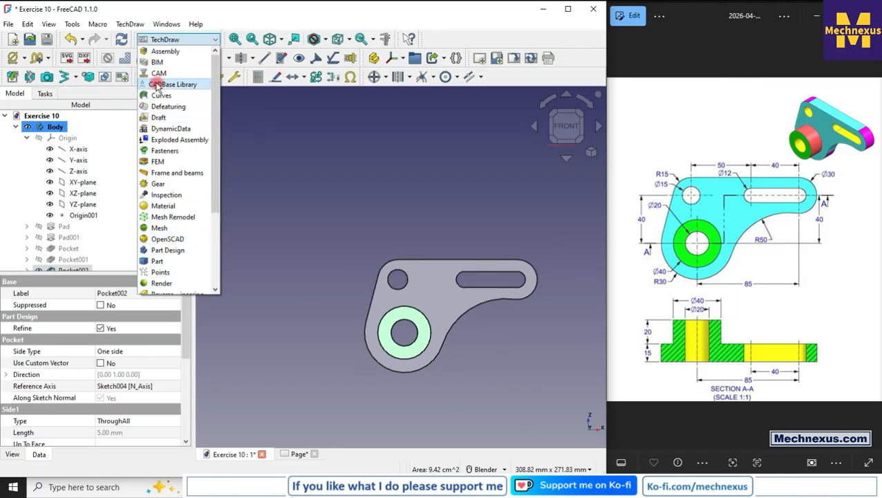
{"action": "left_click", "coordinate": [168, 251]}
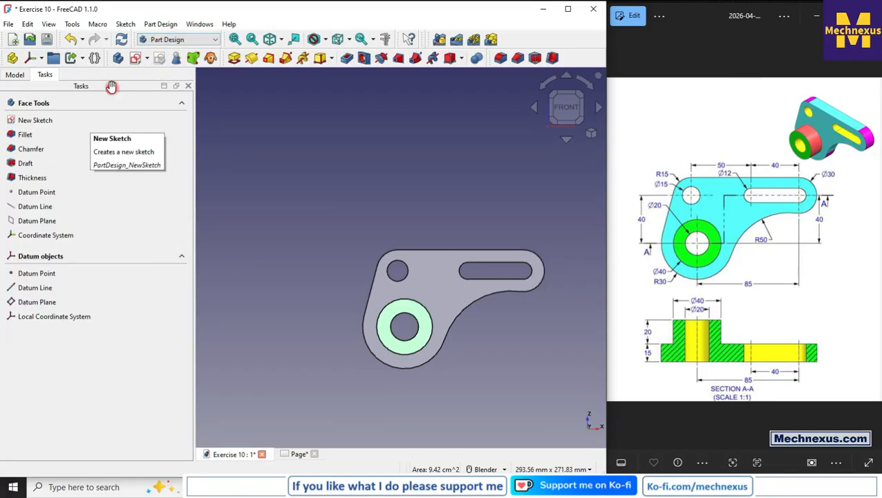
{"action": "left_click", "coordinate": [136, 60]}
Sketch a horizontal line along the X axis across the boss, ending about 24 mm right of centre, and a vertical line about 38 mm up.
{"action": "scroll", "coordinate": [364, 344], "scroll_direction": "up", "scroll_amount": 5}
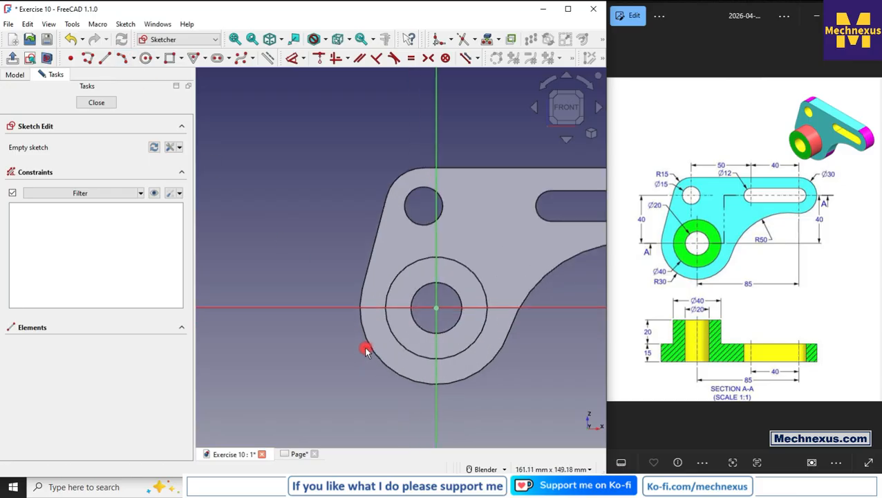
{"action": "left_click", "coordinate": [102, 59]}
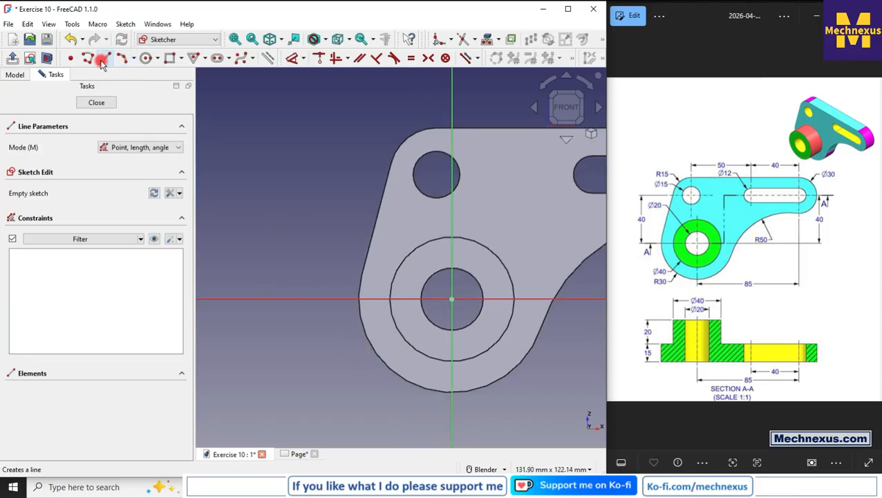
{"action": "left_click", "coordinate": [452, 299]}
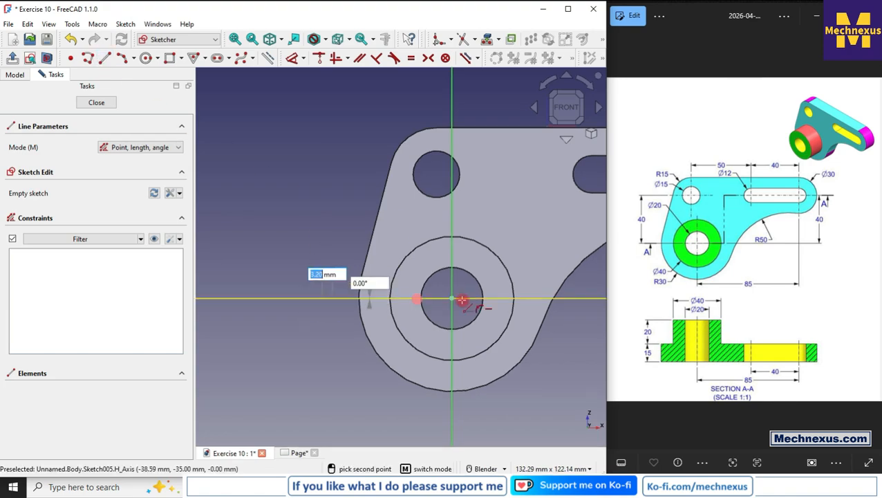
{"action": "left_click", "coordinate": [527, 298]}
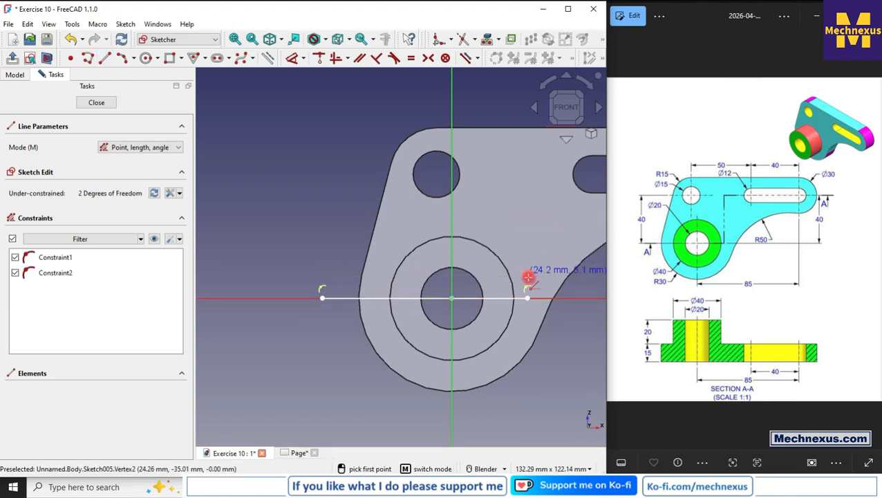
{"action": "left_click", "coordinate": [527, 297]}
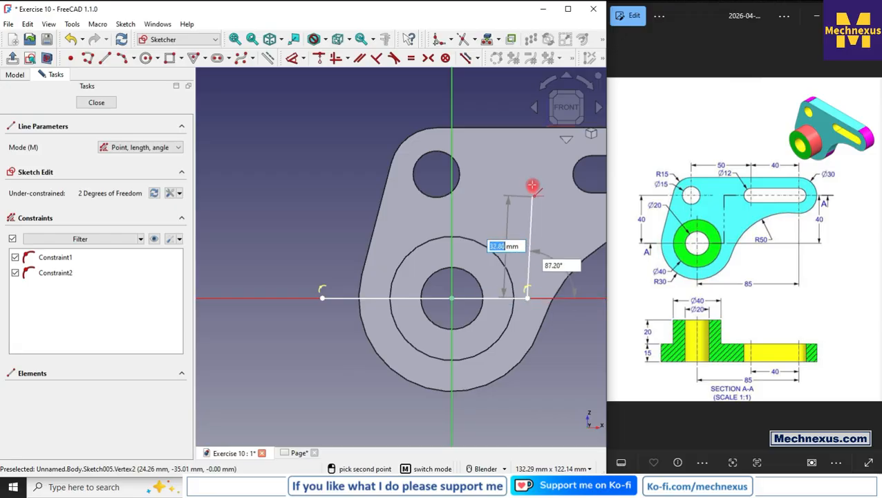
{"action": "left_click", "coordinate": [528, 179]}
Complete the stepped section line with a horizontal line from the vertical line's upper end through the slot, past the bracket's right edge.
{"action": "scroll", "coordinate": [435, 221], "scroll_direction": "down", "scroll_amount": 3}
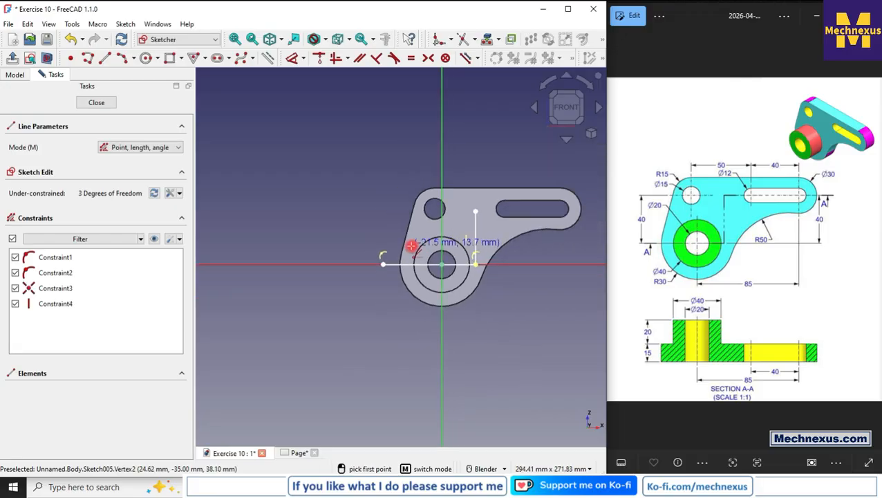
{"action": "scroll", "coordinate": [580, 184], "scroll_direction": "up", "scroll_amount": 3}
{"action": "left_click", "coordinate": [334, 247]}
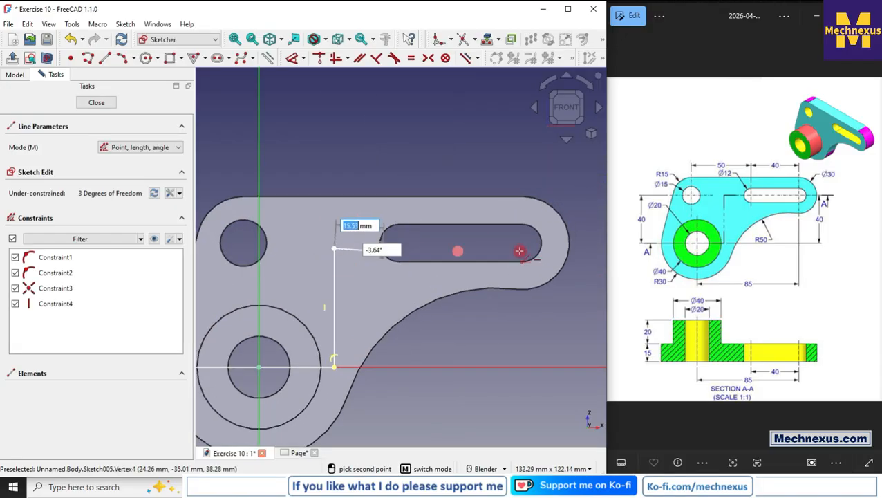
{"action": "left_click", "coordinate": [589, 248]}
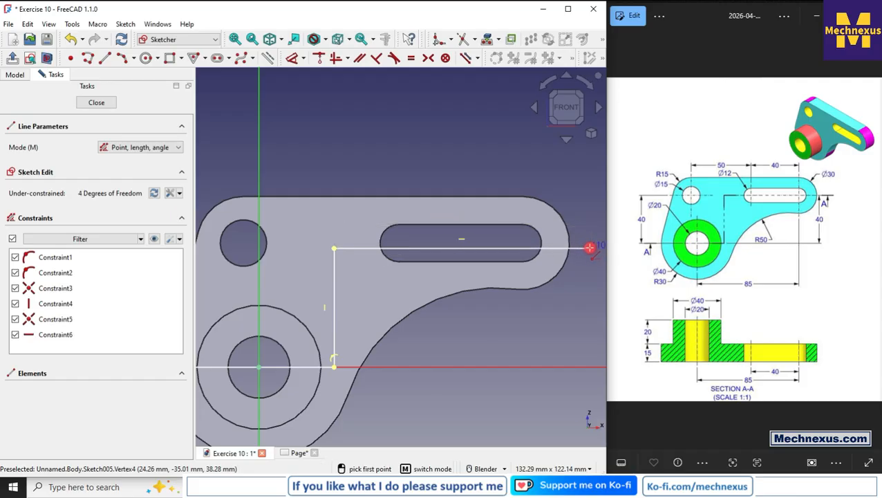
{"action": "scroll", "coordinate": [433, 255], "scroll_direction": "down", "scroll_amount": 3}
{"action": "key", "text": "Escape"}
Project the slot's left end arc as external geometry and constrain the upper horizontal line to pass through the arc's centre.
{"action": "scroll", "coordinate": [359, 256], "scroll_direction": "up", "scroll_amount": 3}
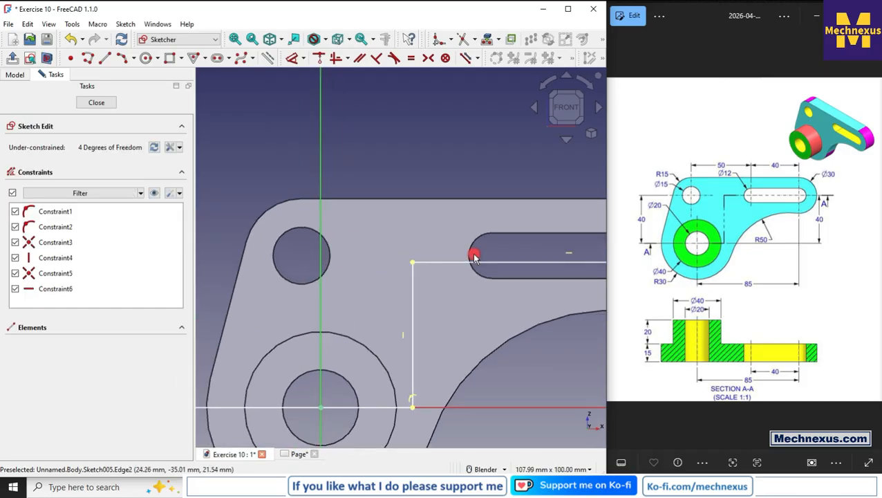
{"action": "left_click", "coordinate": [465, 57]}
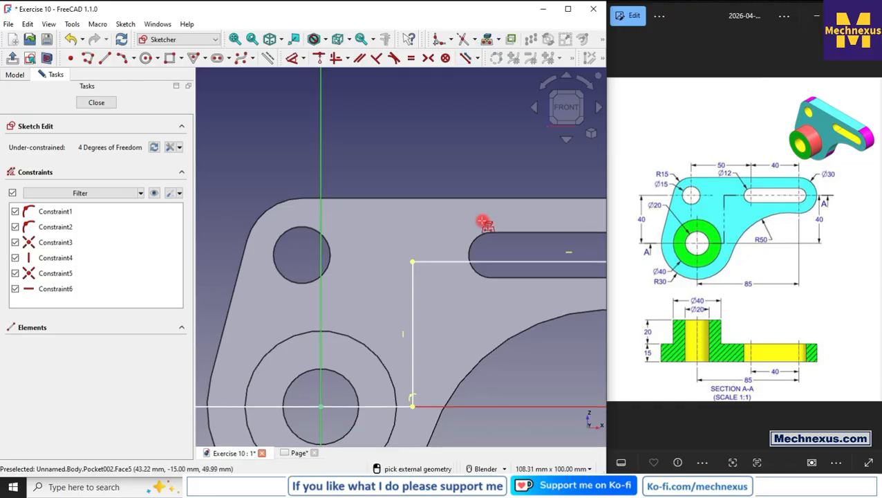
{"action": "left_click", "coordinate": [479, 235]}
{"action": "right_click", "coordinate": [459, 179]}
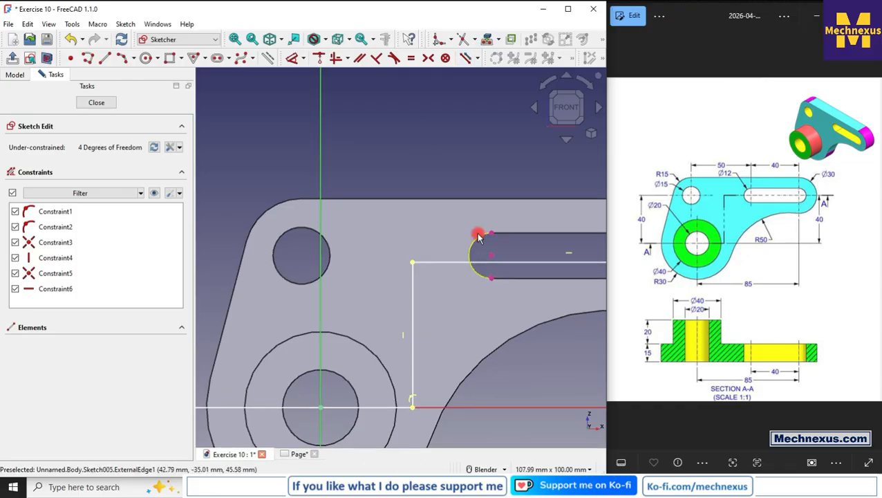
{"action": "left_click", "coordinate": [477, 241]}
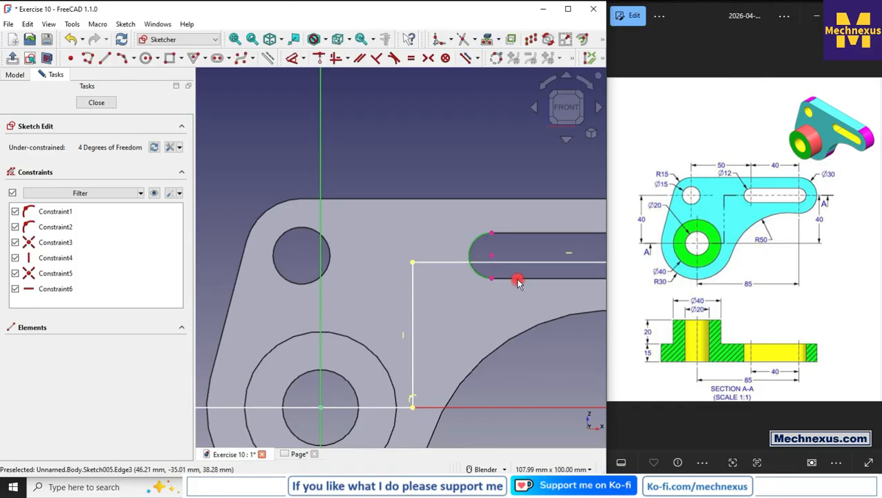
{"action": "left_click", "coordinate": [513, 272]}
{"action": "left_click", "coordinate": [497, 263]}
{"action": "left_click", "coordinate": [491, 258]}
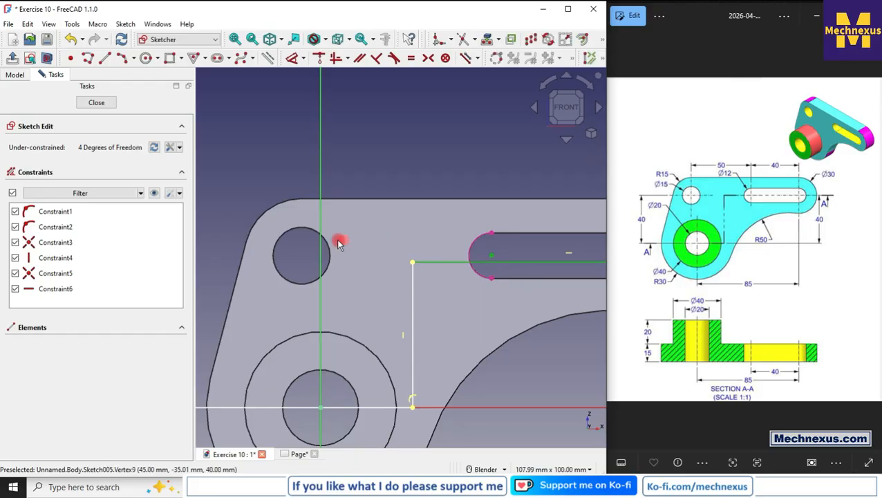
{"action": "left_click", "coordinate": [319, 57]}
Delete the projected slot arc from the sketch and finish editing the section line sketch.
{"action": "left_click", "coordinate": [473, 250]}
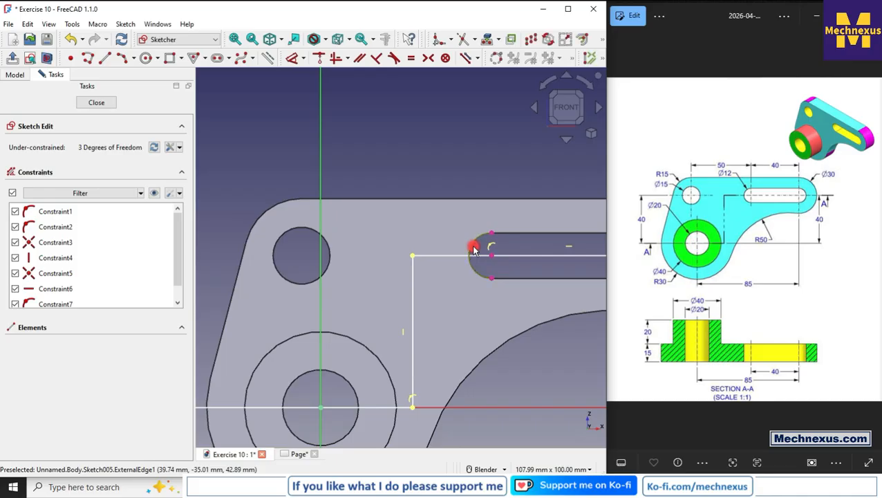
{"action": "key", "text": "Delete"}
{"action": "scroll", "coordinate": [500, 225], "scroll_direction": "down", "scroll_amount": 2}
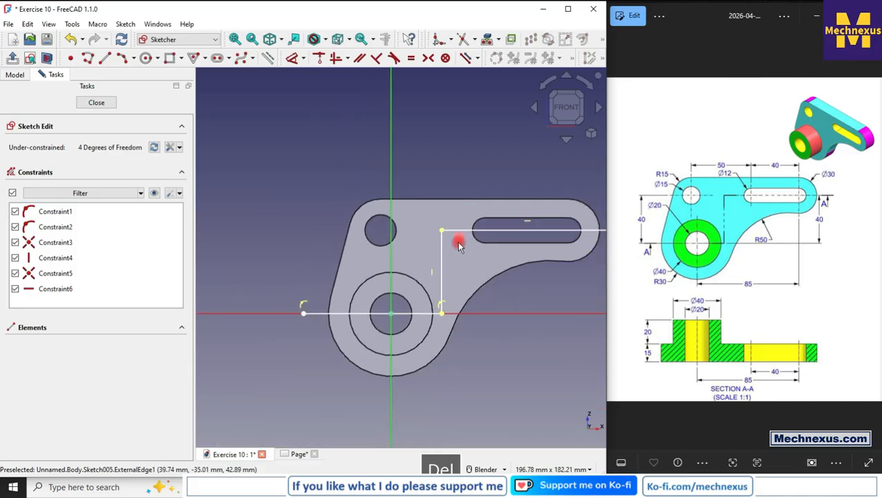
{"action": "scroll", "coordinate": [259, 295], "scroll_direction": "down", "scroll_amount": 2}
{"action": "scroll", "coordinate": [283, 299], "scroll_direction": "up", "scroll_amount": 1}
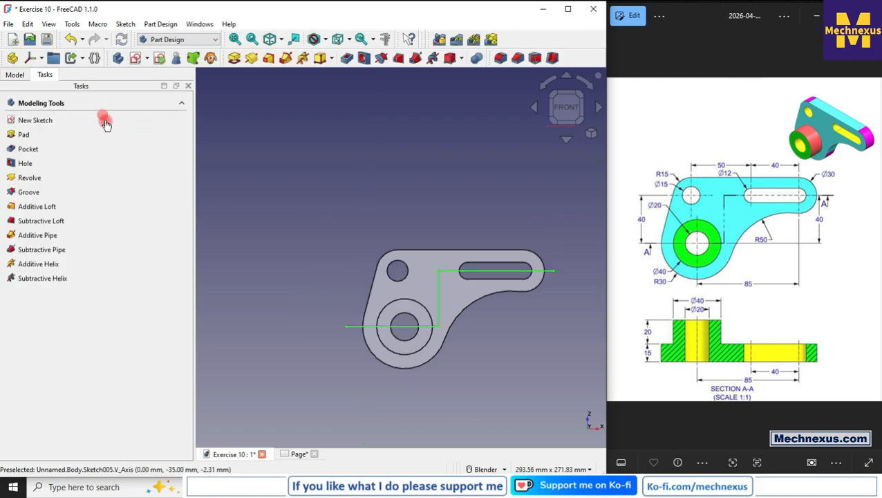
Open the TechDraw page from the model tree and expand it to list its template and view.
{"action": "left_click", "coordinate": [20, 74]}
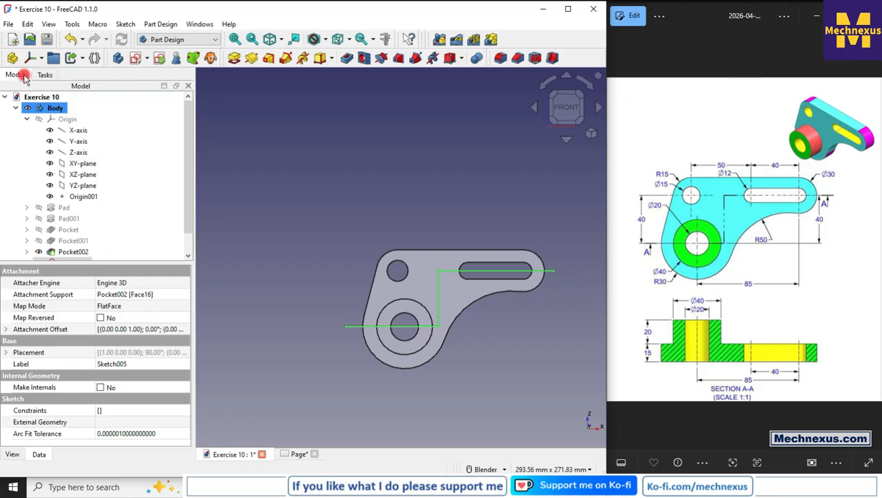
{"action": "left_click", "coordinate": [304, 177]}
{"action": "scroll", "coordinate": [141, 203], "scroll_direction": "down", "scroll_amount": 1}
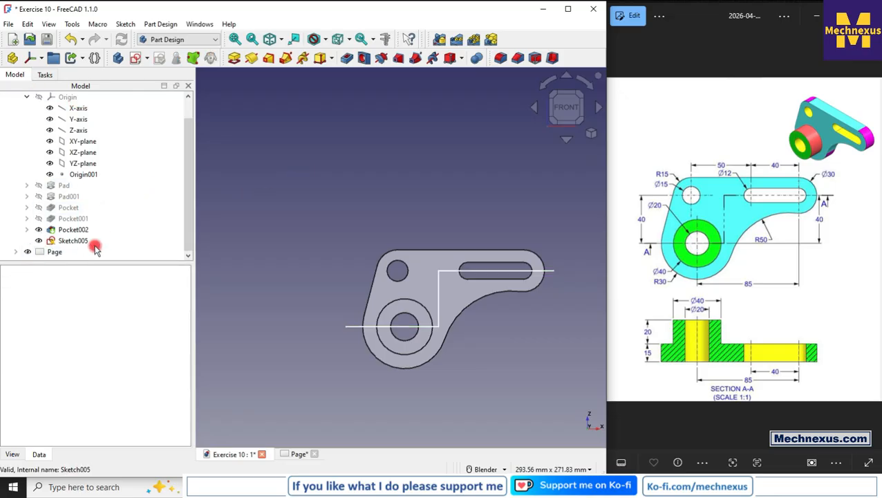
{"action": "left_click", "coordinate": [53, 252]}
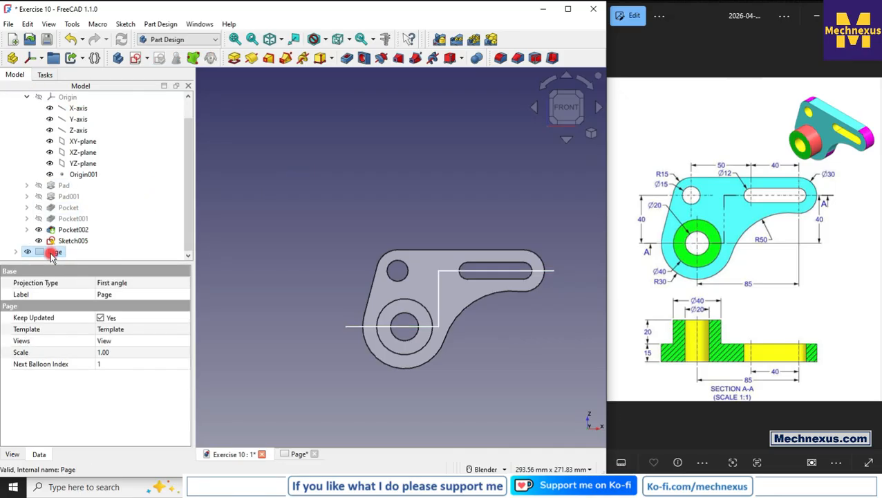
{"action": "double_click", "coordinate": [53, 252]}
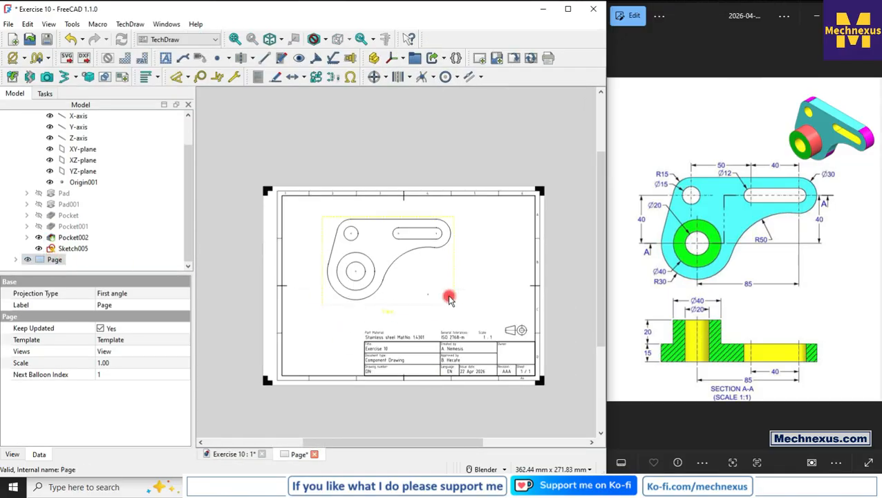
{"action": "scroll", "coordinate": [449, 297], "scroll_direction": "up", "scroll_amount": 3}
{"action": "left_click", "coordinate": [17, 261]}
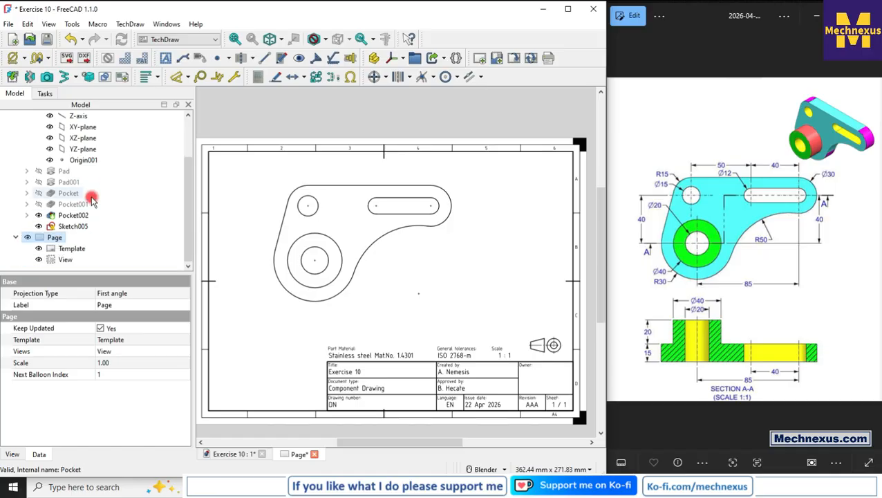
Create a complex section of the front view using Sketch005 as profile, with Offset projection, page scale and view direction (0, 1, 0).
{"action": "left_click", "coordinate": [65, 260]}
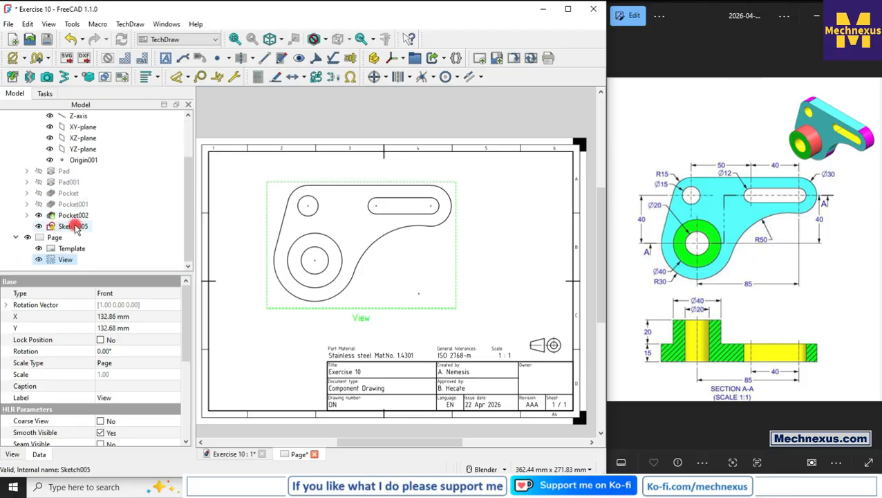
{"action": "left_click", "coordinate": [74, 226], "text": "ctrl"}
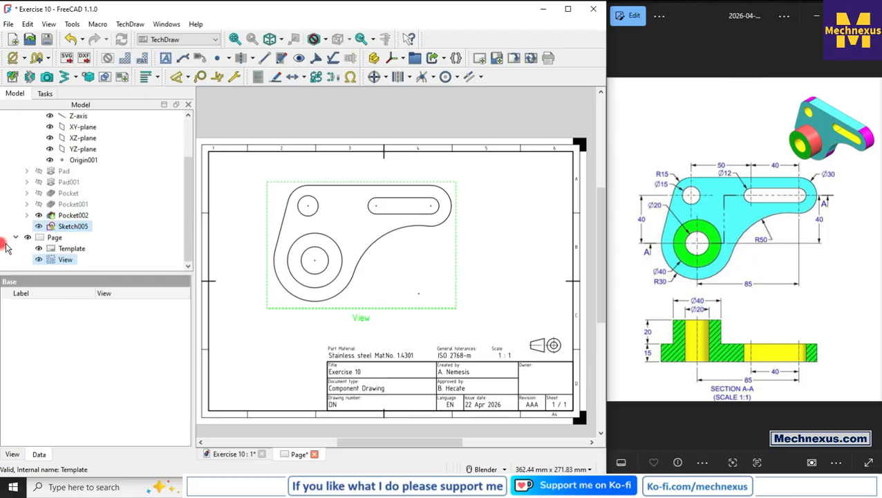
{"action": "left_click", "coordinate": [74, 77]}
{"action": "left_click", "coordinate": [83, 107]}
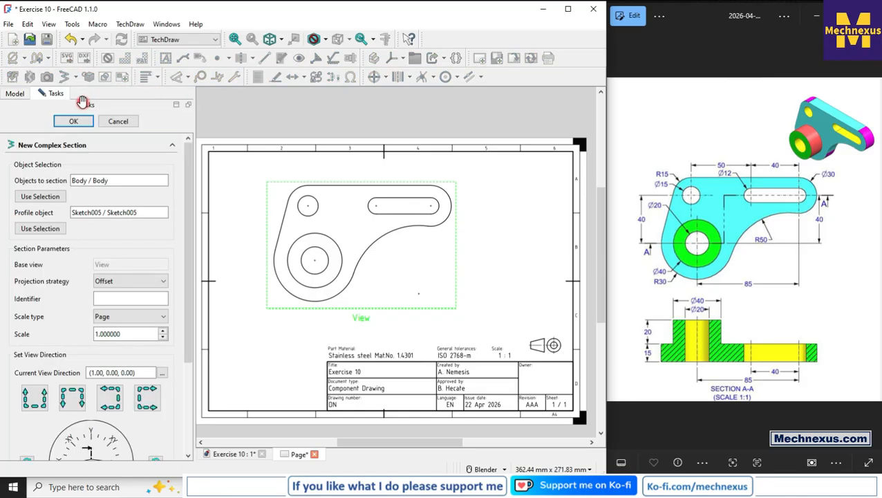
{"action": "left_click", "coordinate": [34, 397]}
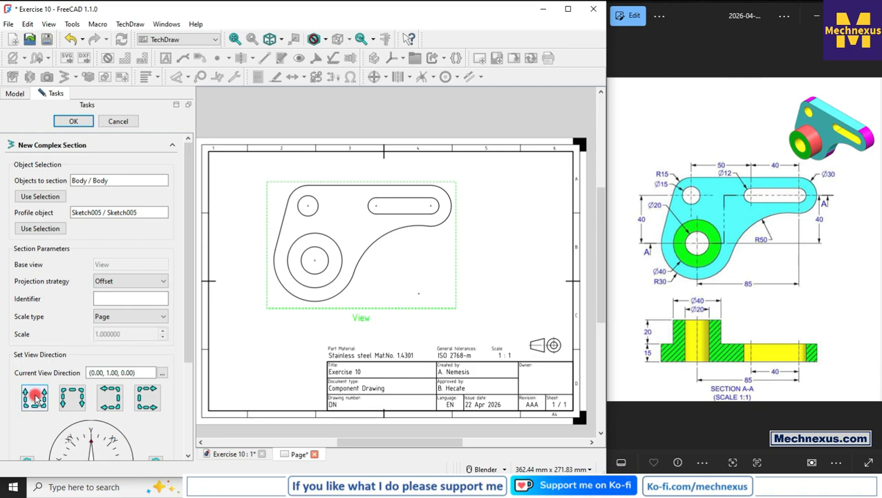
{"action": "left_click", "coordinate": [72, 122]}
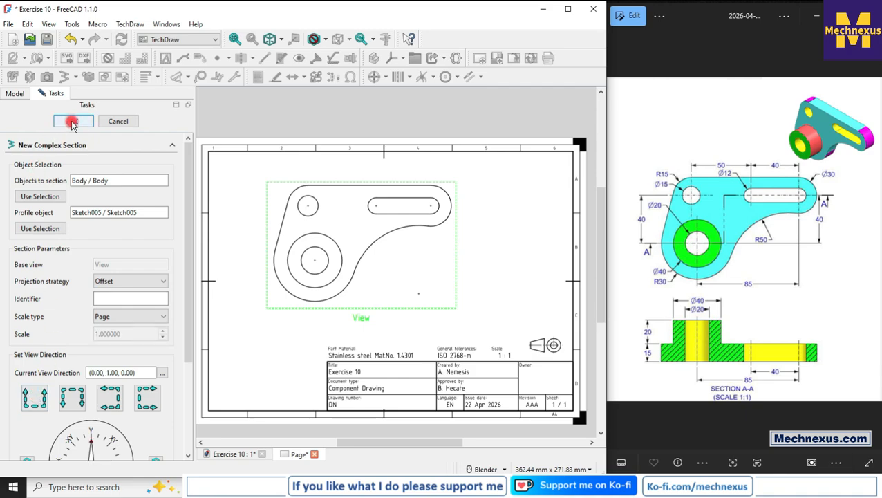
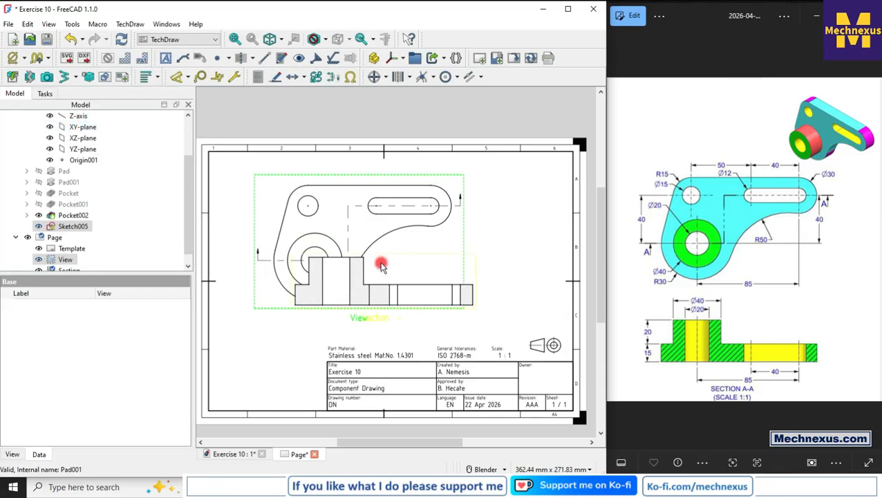
Move the section view below the front view to about X 117 mm, Y 77 mm, and set its identifier to A.
{"action": "scroll", "coordinate": [394, 236], "scroll_direction": "down", "scroll_amount": 2}
{"action": "scroll", "coordinate": [320, 291], "scroll_direction": "up", "scroll_amount": 4}
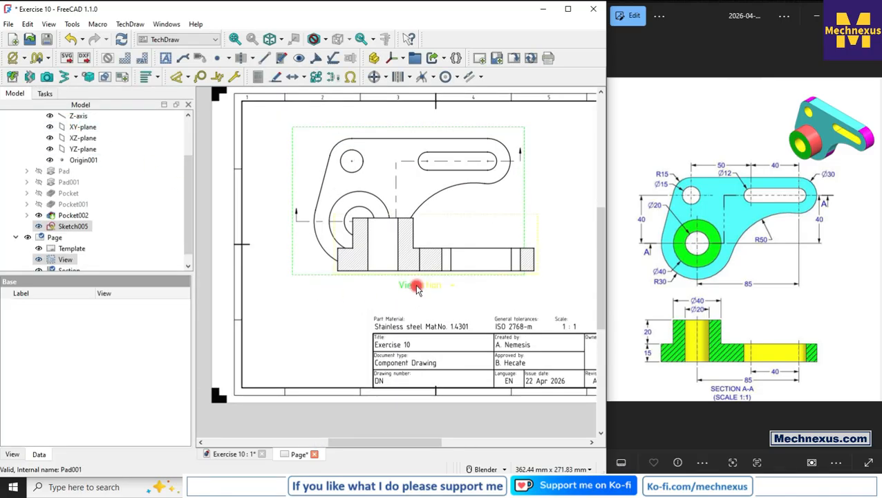
{"action": "left_click_drag", "start_coordinate": [412, 289], "coordinate": [358, 326]}
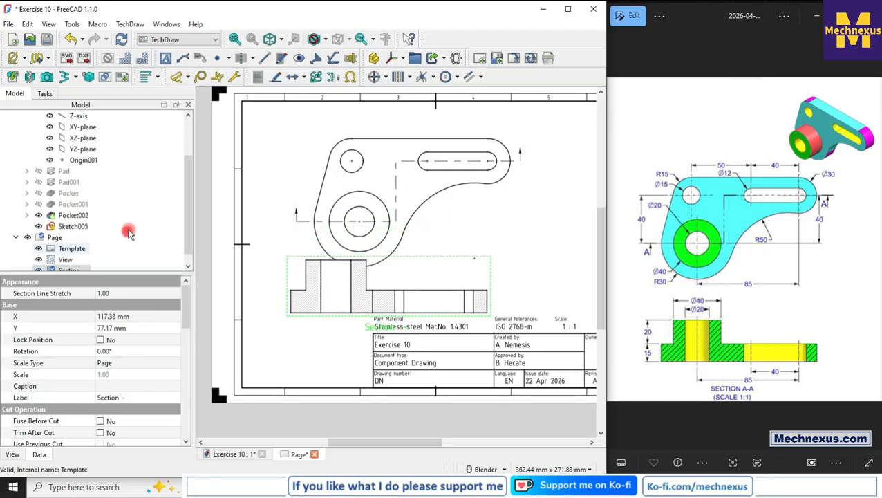
{"action": "double_click", "coordinate": [69, 261]}
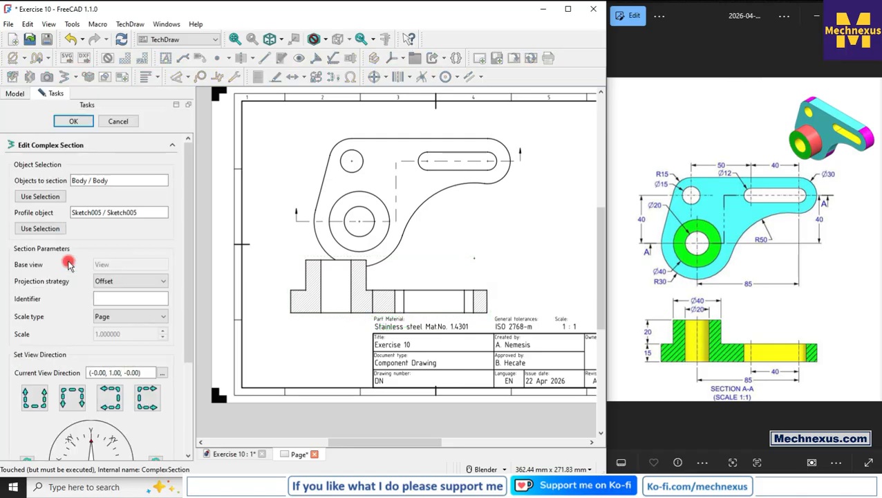
{"action": "left_click", "coordinate": [99, 295]}
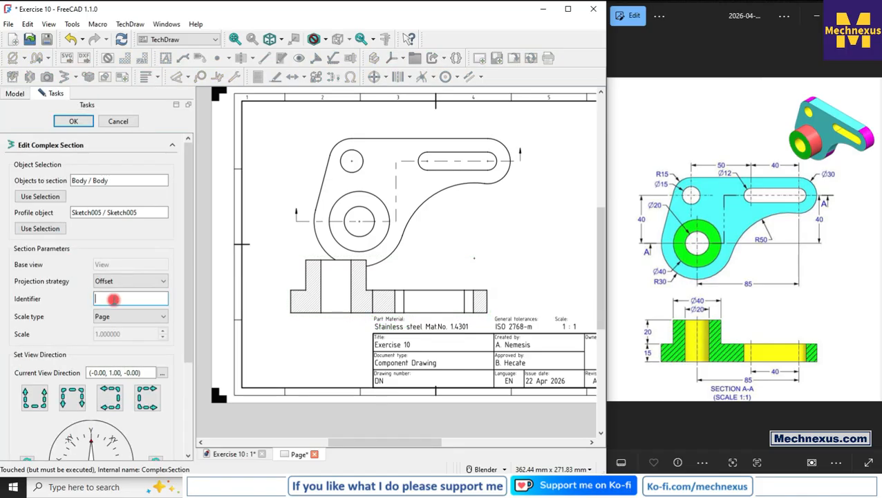
{"action": "left_click", "coordinate": [73, 121]}
Move the front view to about X 117 mm, Y 143 mm, directly above the section view.
{"action": "scroll", "coordinate": [428, 228], "scroll_direction": "down", "scroll_amount": 3}
{"action": "scroll", "coordinate": [391, 251], "scroll_direction": "up", "scroll_amount": 1}
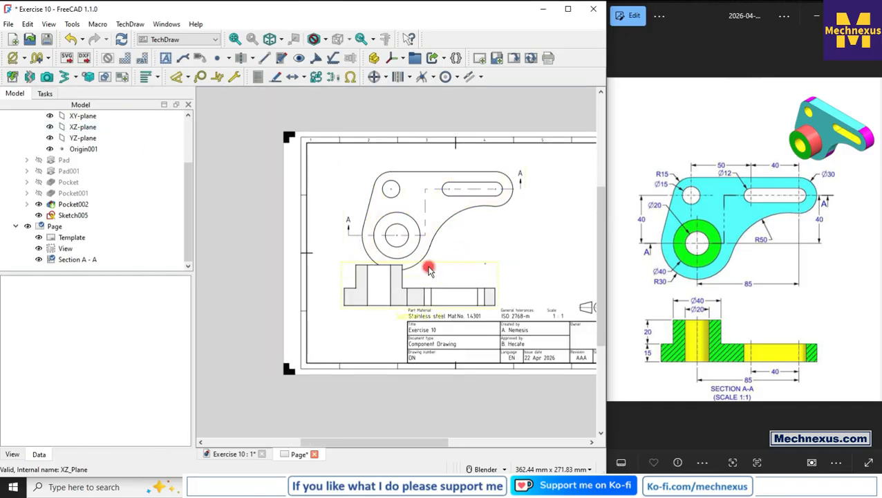
{"action": "left_click_drag", "start_coordinate": [519, 276], "coordinate": [505, 264]}
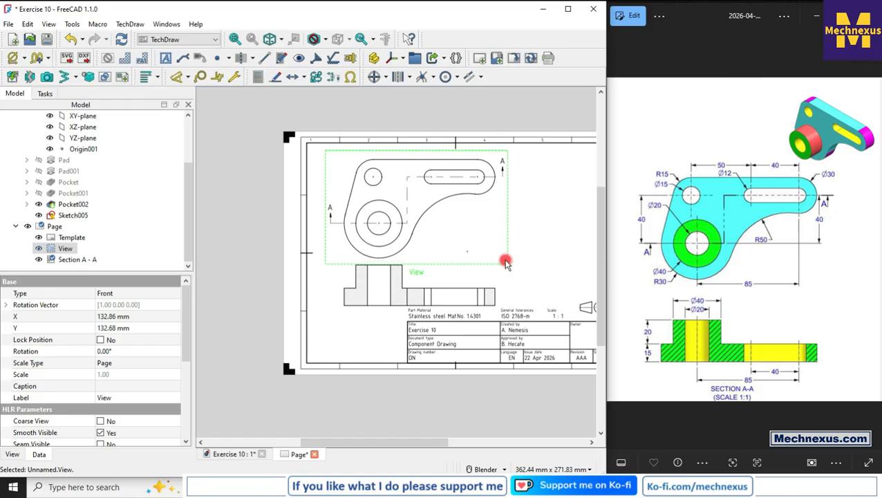
{"action": "scroll", "coordinate": [316, 330], "scroll_direction": "down", "scroll_amount": 2}
{"action": "scroll", "coordinate": [354, 286], "scroll_direction": "up", "scroll_amount": 2}
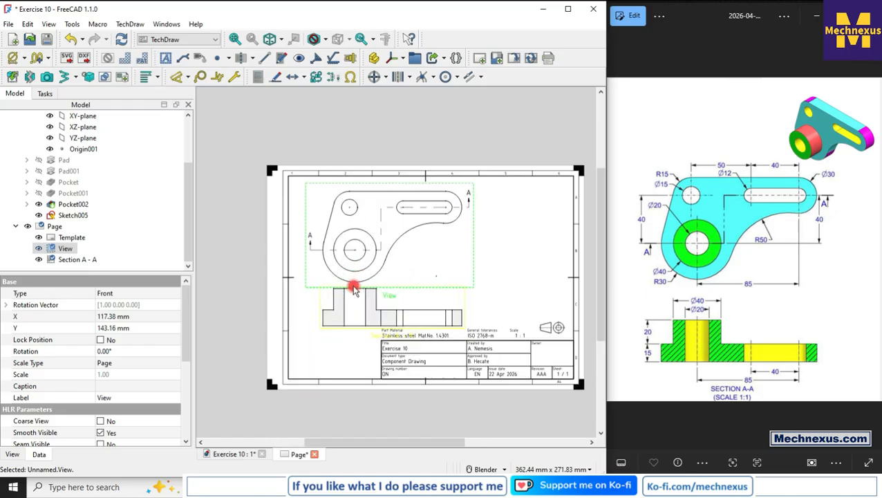
Set the drawing page's scale to 0.7.
{"action": "left_click", "coordinate": [54, 227]}
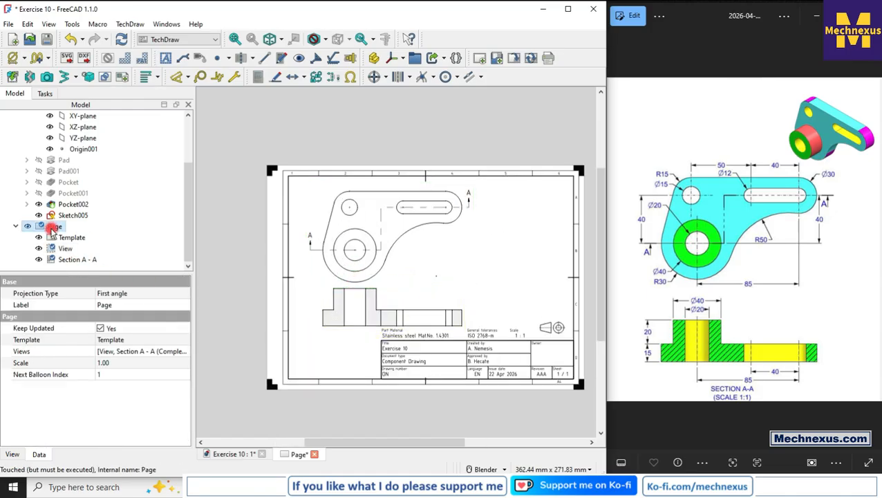
{"action": "left_click", "coordinate": [123, 363]}
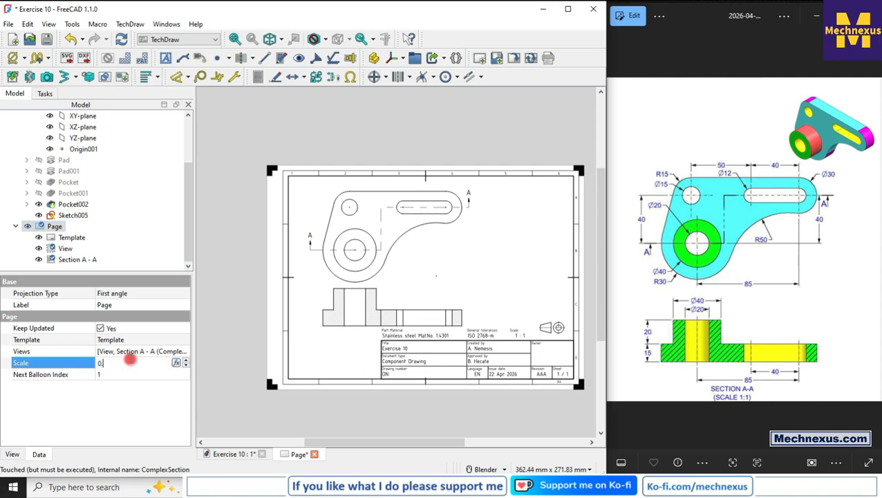
{"action": "type", "text": "0.7"}
{"action": "key", "text": "Return"}
{"action": "scroll", "coordinate": [334, 290], "scroll_direction": "up", "scroll_amount": 3}
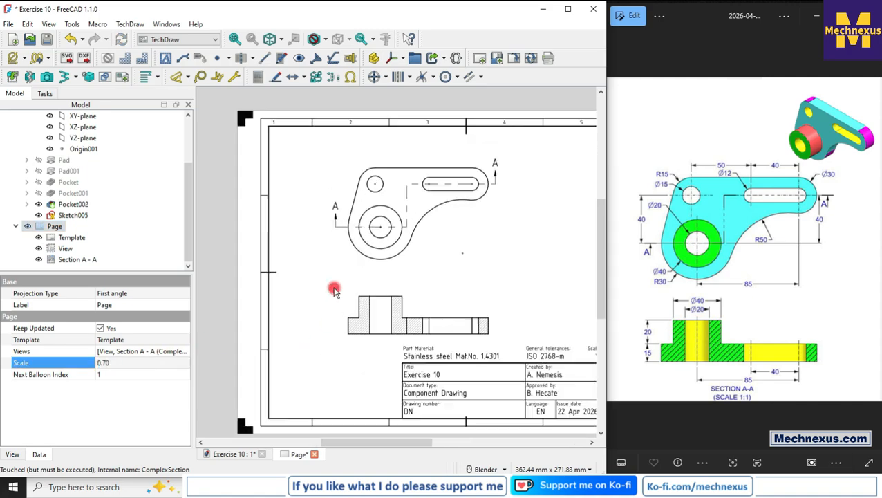
Shift the section view up slightly and move the front view to about X 100 mm, Y 148 mm.
{"action": "left_click_drag", "start_coordinate": [397, 362], "coordinate": [389, 344]}
{"action": "left_click_drag", "start_coordinate": [435, 261], "coordinate": [401, 252]}
{"action": "scroll", "coordinate": [408, 323], "scroll_direction": "down", "scroll_amount": 3}
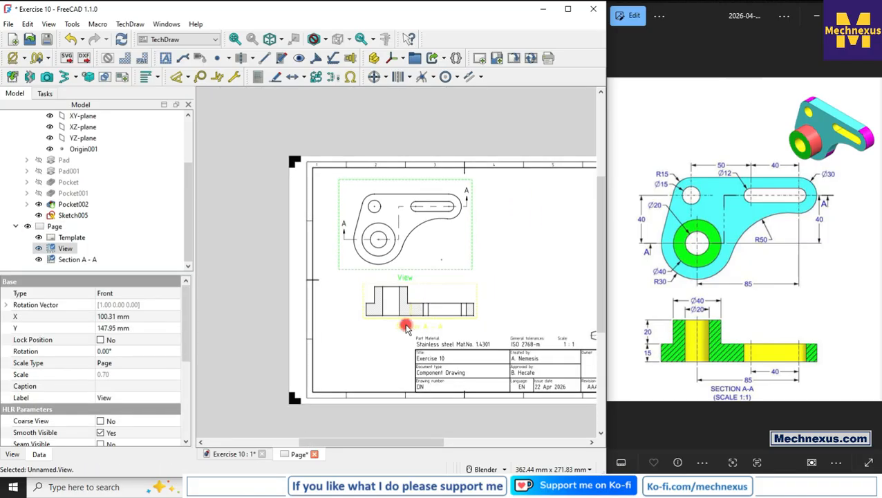
Align the section view beneath the front view at about X 100 mm, Y 85 mm and lock its position.
{"action": "scroll", "coordinate": [409, 322], "scroll_direction": "up", "scroll_amount": 3}
{"action": "left_click", "coordinate": [378, 331]}
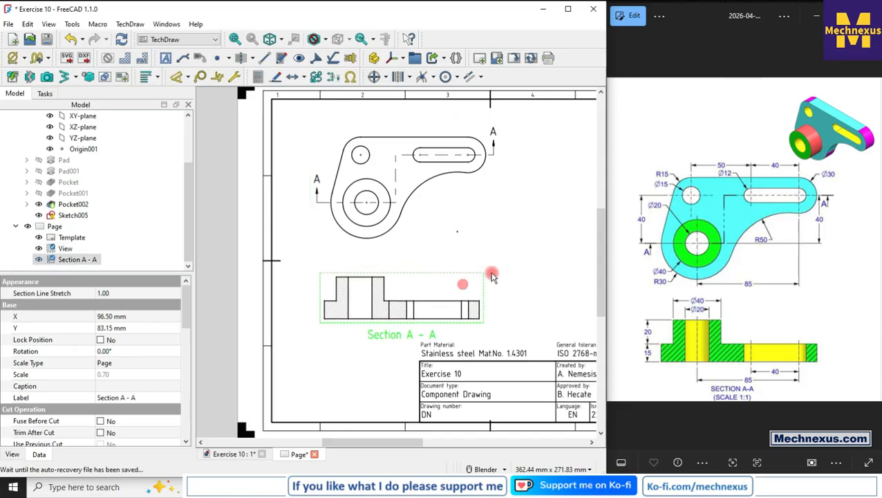
{"action": "left_click", "coordinate": [511, 250]}
{"action": "scroll", "coordinate": [392, 246], "scroll_direction": "down", "scroll_amount": 3}
{"action": "scroll", "coordinate": [353, 268], "scroll_direction": "up", "scroll_amount": 3}
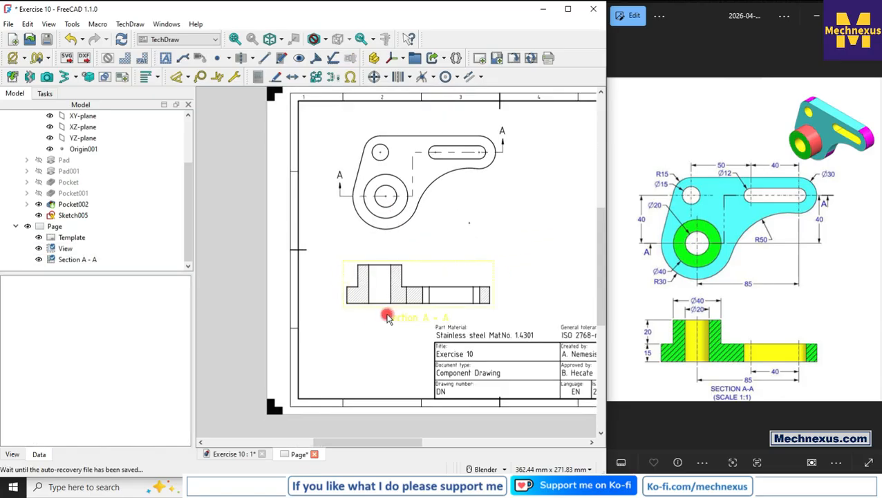
{"action": "left_click_drag", "start_coordinate": [387, 319], "coordinate": [395, 313]}
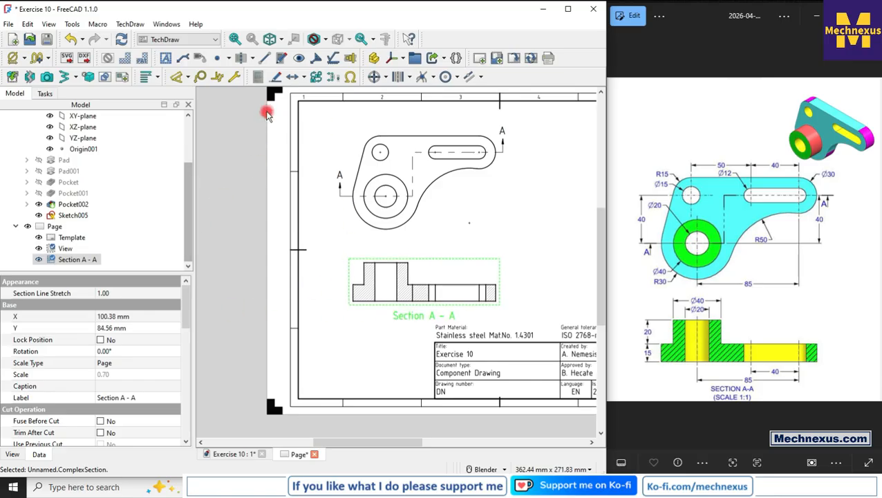
{"action": "left_click", "coordinate": [315, 77]}
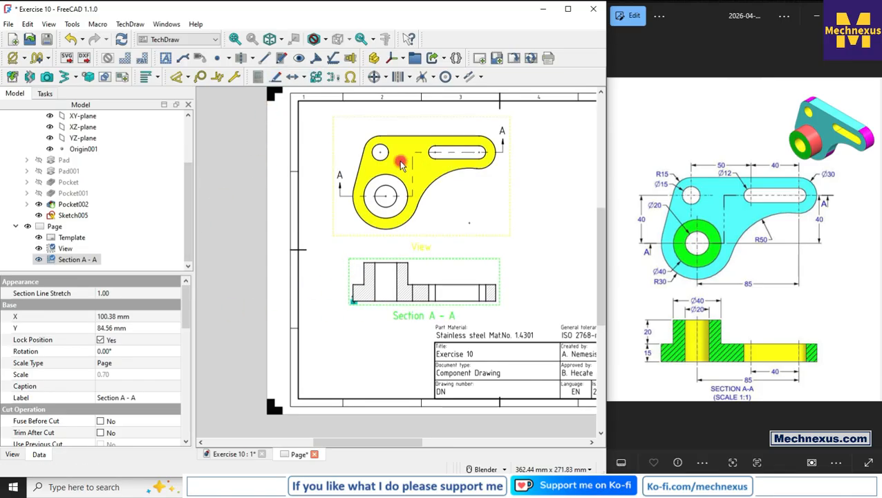
Dimension the horizontal distance between the slot's two arc centres and place the dimension above the front view.
{"action": "scroll", "coordinate": [351, 237], "scroll_direction": "up", "scroll_amount": 2}
{"action": "scroll", "coordinate": [351, 236], "scroll_direction": "down", "scroll_amount": 3}
{"action": "scroll", "coordinate": [369, 156], "scroll_direction": "up", "scroll_amount": 1}
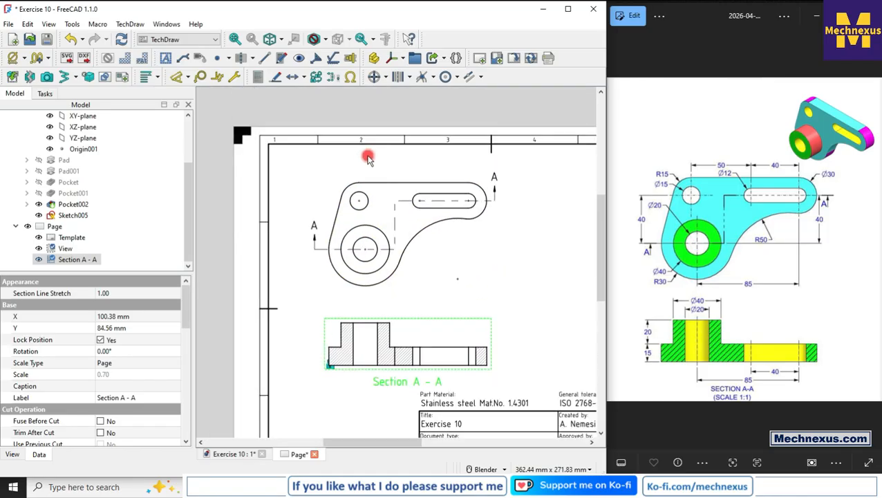
{"action": "scroll", "coordinate": [459, 181], "scroll_direction": "up", "scroll_amount": 1}
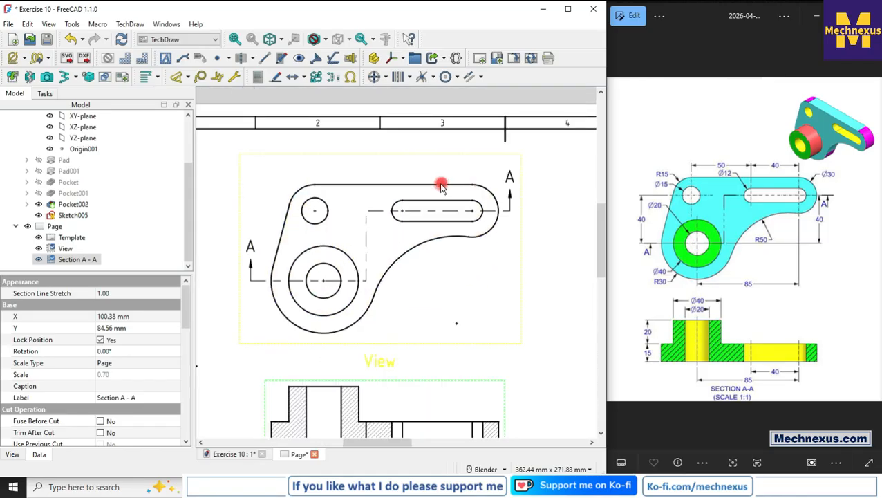
{"action": "left_click", "coordinate": [404, 210]}
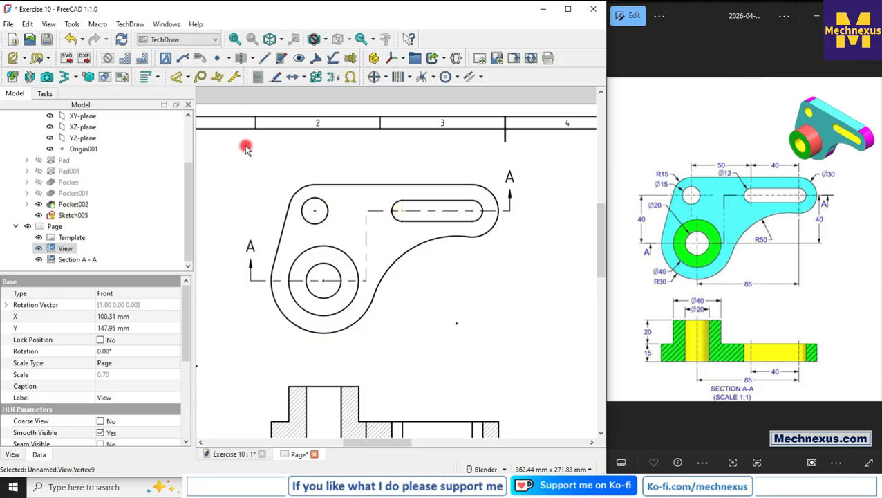
{"action": "left_click_drag", "start_coordinate": [440, 208], "coordinate": [441, 170]}
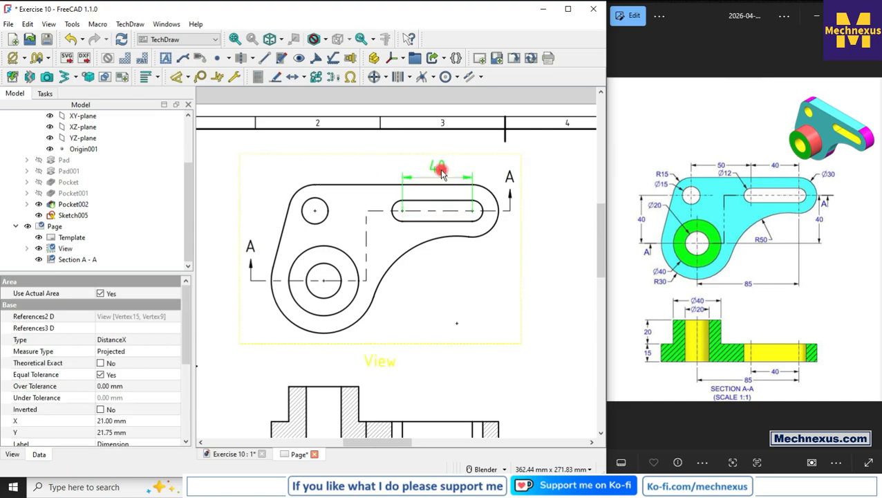
Dimension the horizontal distance from the small hole's centre to the slot's nearer arc centre, in line with the slot dimension.
{"action": "left_click", "coordinate": [315, 211]}
{"action": "left_click", "coordinate": [402, 210], "text": "ctrl"}
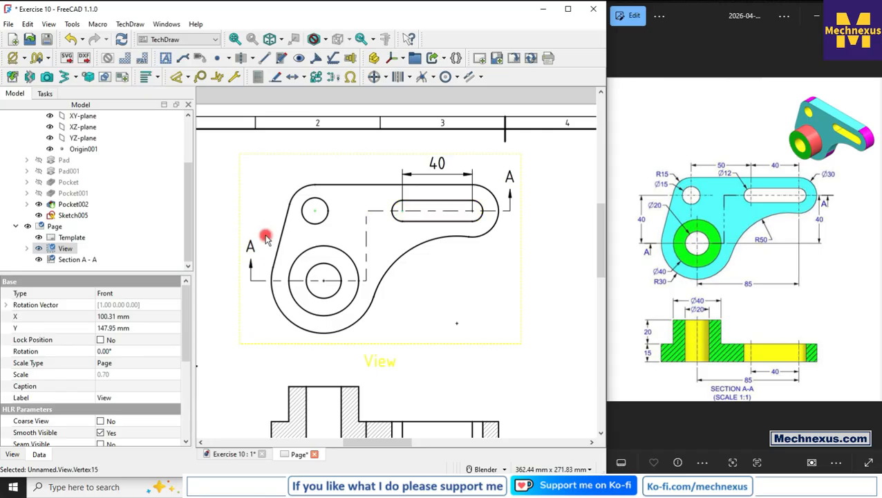
{"action": "key", "text": "shift+h"}
{"action": "left_click_drag", "start_coordinate": [360, 203], "coordinate": [359, 164]}
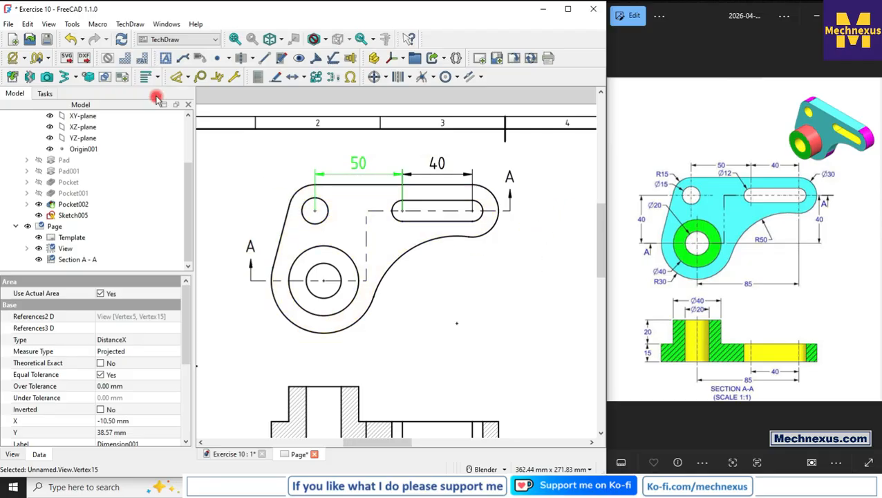
Dimension the radius of the corner arc around the small hole and the small hole's diameter in the front view.
{"action": "left_click", "coordinate": [306, 190]}
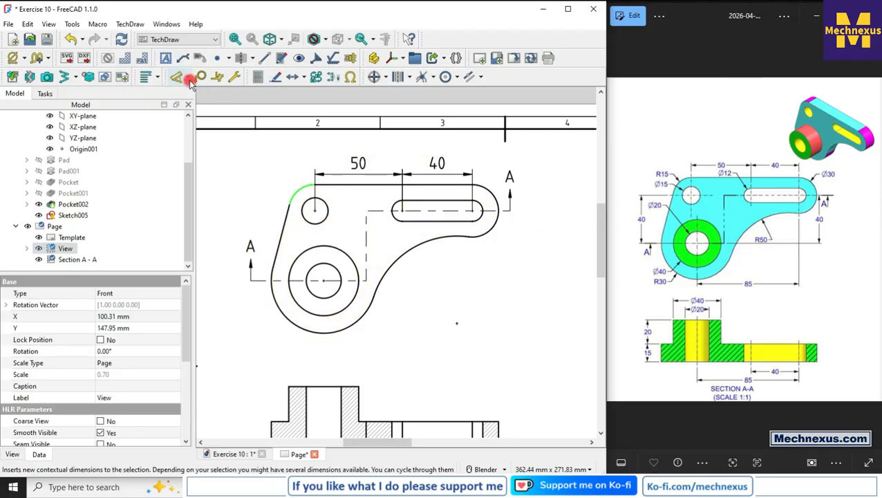
{"action": "left_click", "coordinate": [177, 77]}
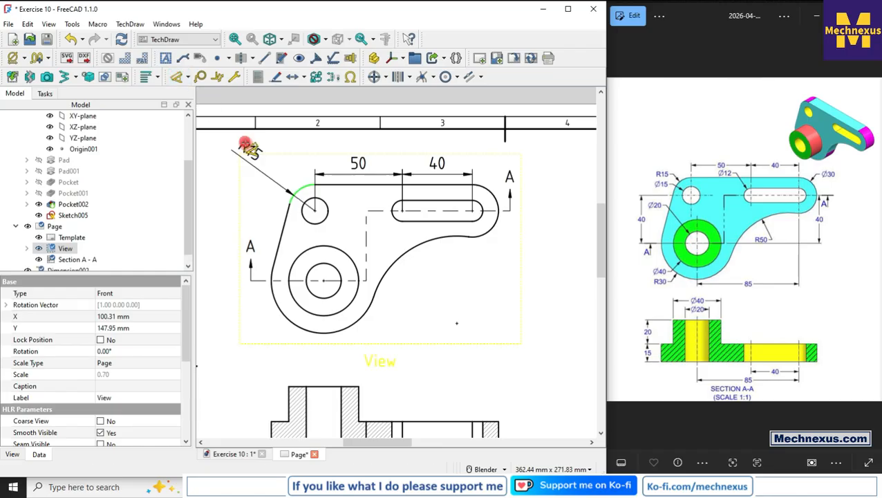
{"action": "left_click", "coordinate": [320, 197]}
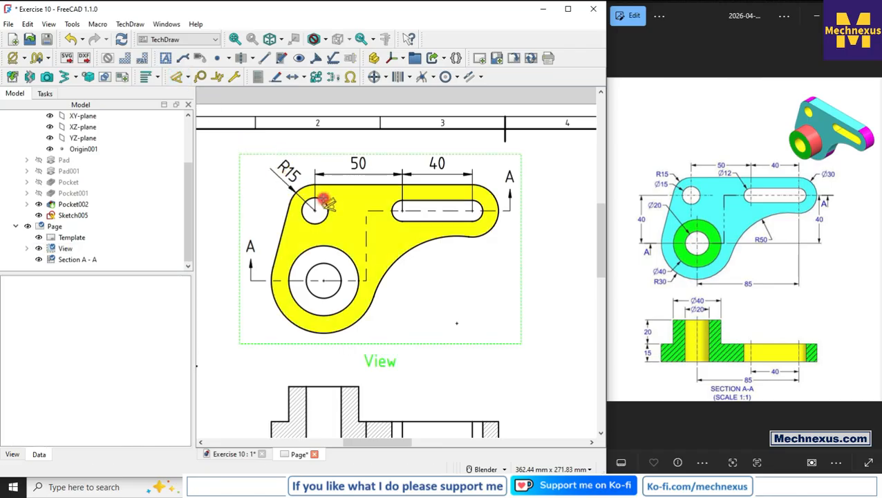
{"action": "left_click", "coordinate": [324, 200]}
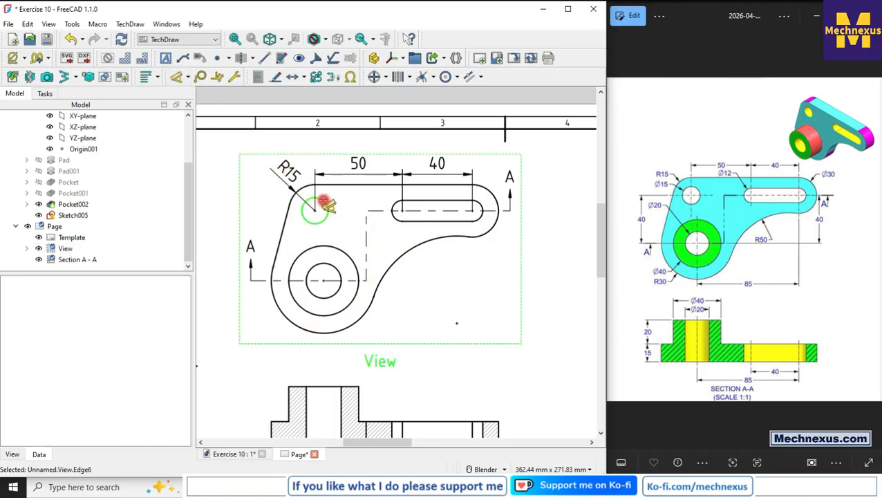
{"action": "left_click", "coordinate": [247, 176]}
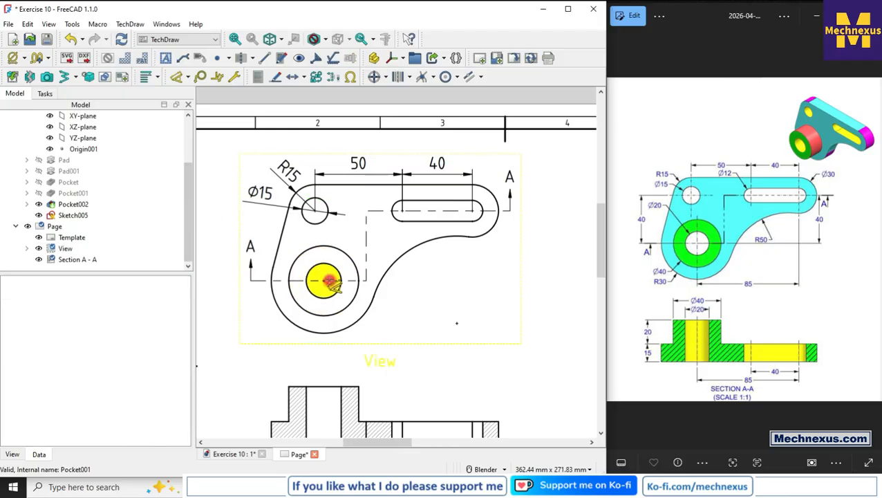
Dimension the vertical distance between the boss centre and the small hole's centre, placing it left of the front view.
{"action": "scroll", "coordinate": [326, 283], "scroll_direction": "down", "scroll_amount": 2}
{"action": "scroll", "coordinate": [326, 283], "scroll_direction": "up", "scroll_amount": 5}
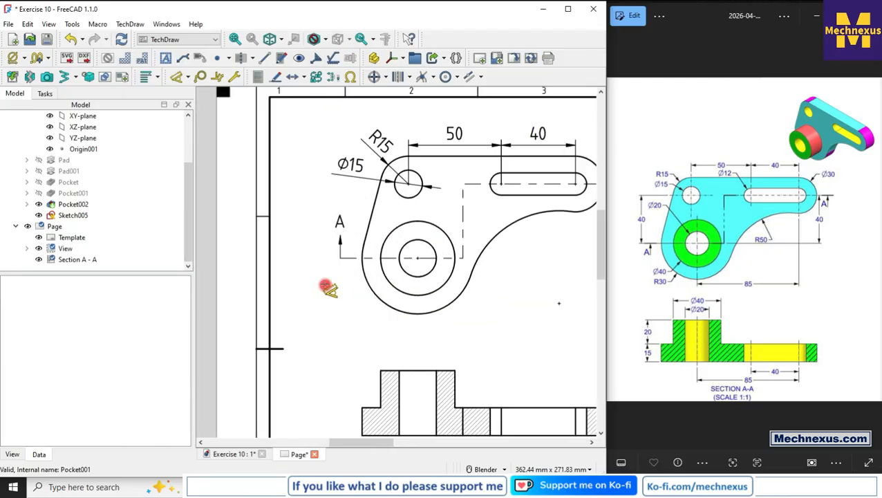
{"action": "left_click", "coordinate": [435, 253]}
{"action": "left_click", "coordinate": [426, 165]}
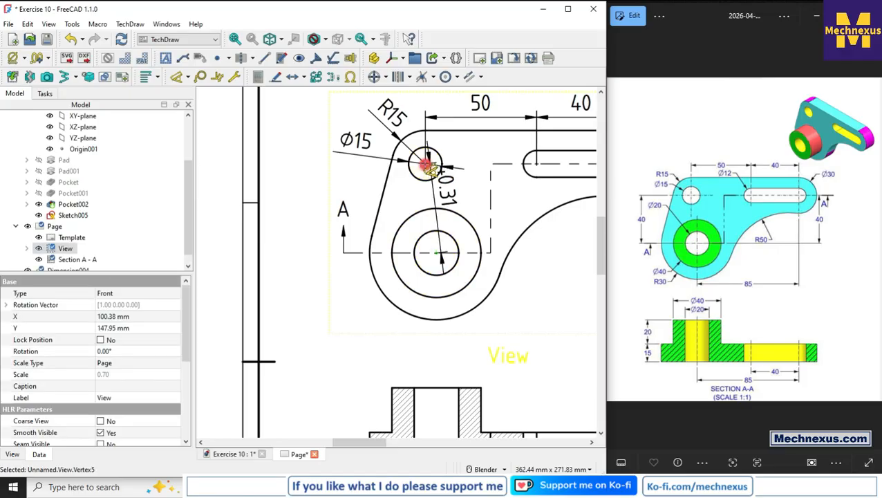
{"action": "left_click", "coordinate": [291, 201]}
{"action": "scroll", "coordinate": [334, 221], "scroll_direction": "down", "scroll_amount": 3}
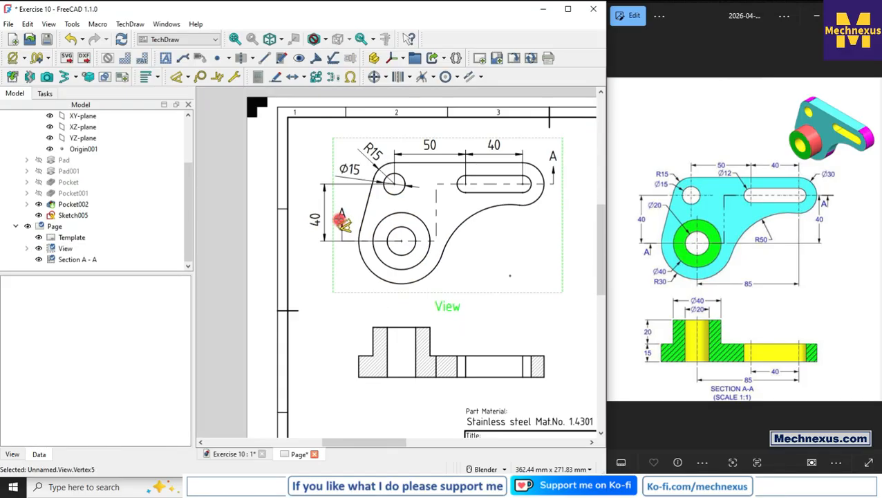
Dimension the boss's outer diameter and the radius of the large outer arc around it, below and left of the boss.
{"action": "left_click", "coordinate": [391, 269]}
{"action": "left_click", "coordinate": [346, 274]}
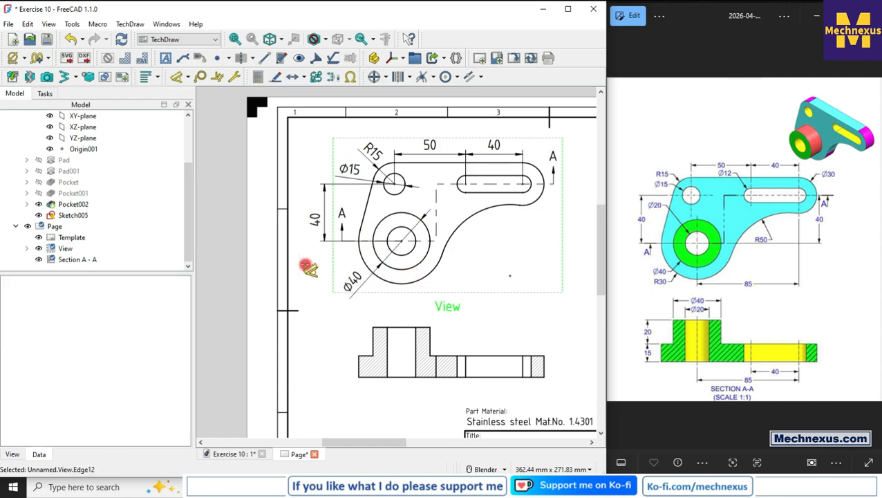
{"action": "left_click", "coordinate": [360, 251]}
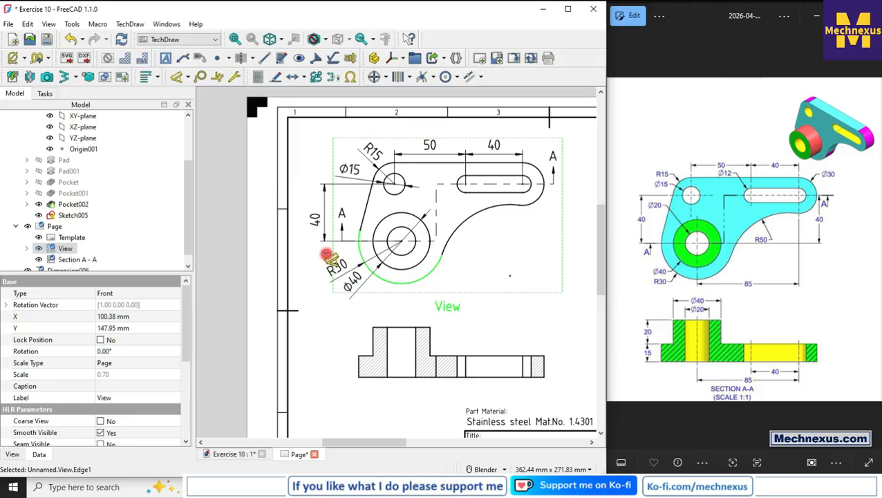
{"action": "left_click", "coordinate": [326, 254]}
Dimension the horizontal distance from the boss centre to the slot's far arc centre and the radius of the concave edge.
{"action": "scroll", "coordinate": [363, 288], "scroll_direction": "down", "scroll_amount": 2}
{"action": "scroll", "coordinate": [355, 287], "scroll_direction": "up", "scroll_amount": 4}
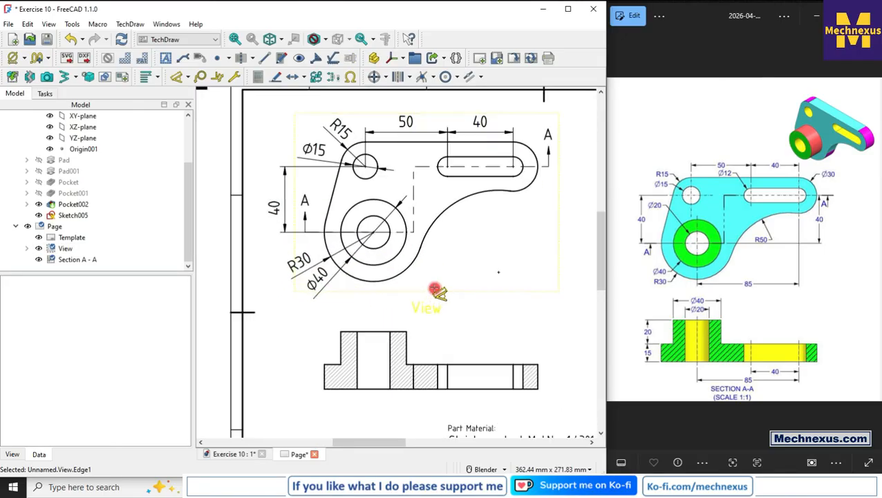
{"action": "left_click", "coordinate": [374, 235]}
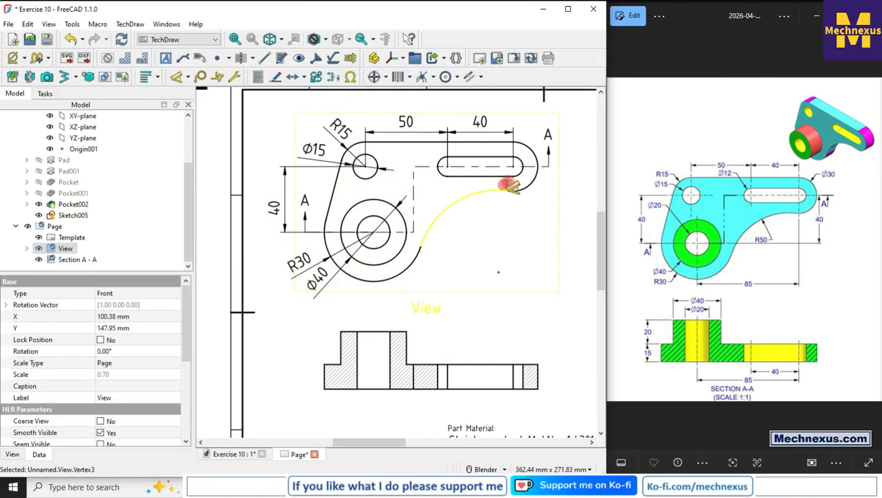
{"action": "left_click", "coordinate": [515, 166]}
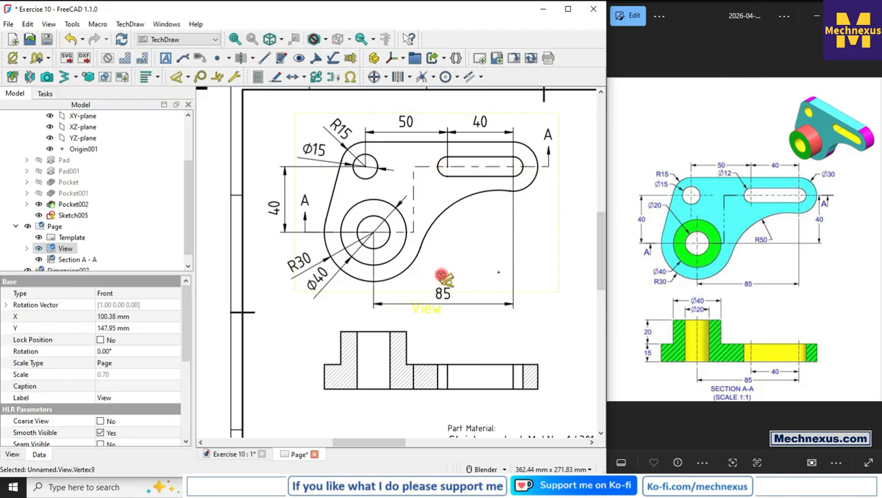
{"action": "left_click", "coordinate": [446, 273]}
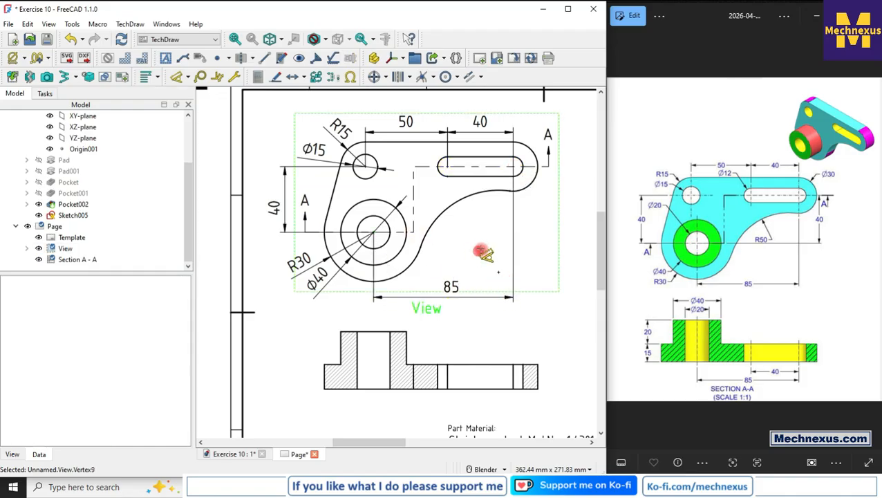
{"action": "left_click", "coordinate": [459, 202]}
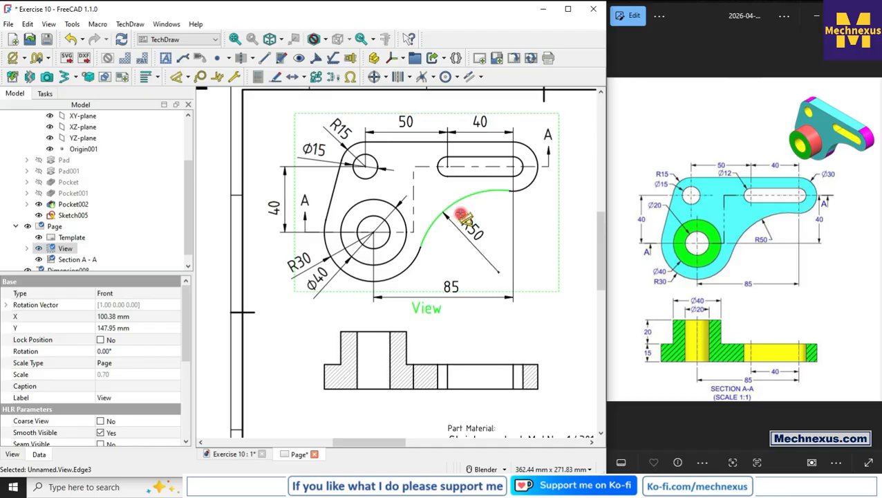
{"action": "left_click", "coordinate": [461, 220]}
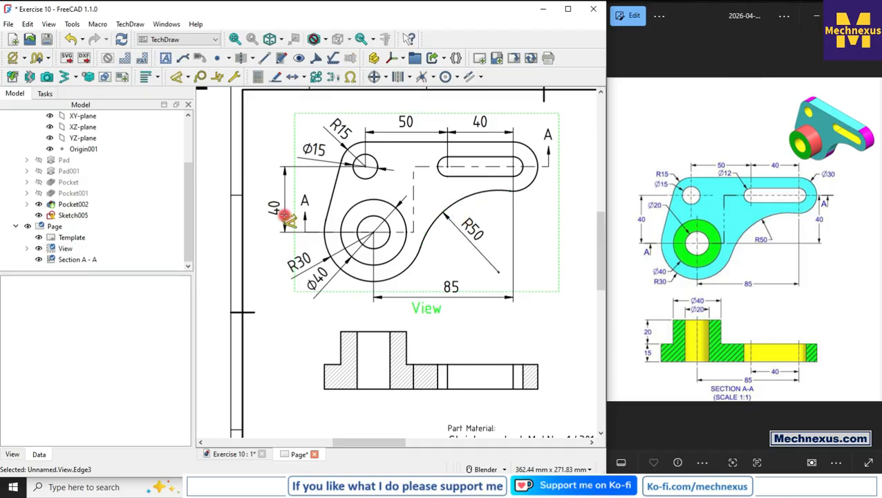
Dimension the vertical distance from the boss centre to the slot's far arc centre and the radius of the arm's rounded end.
{"action": "left_click", "coordinate": [374, 233]}
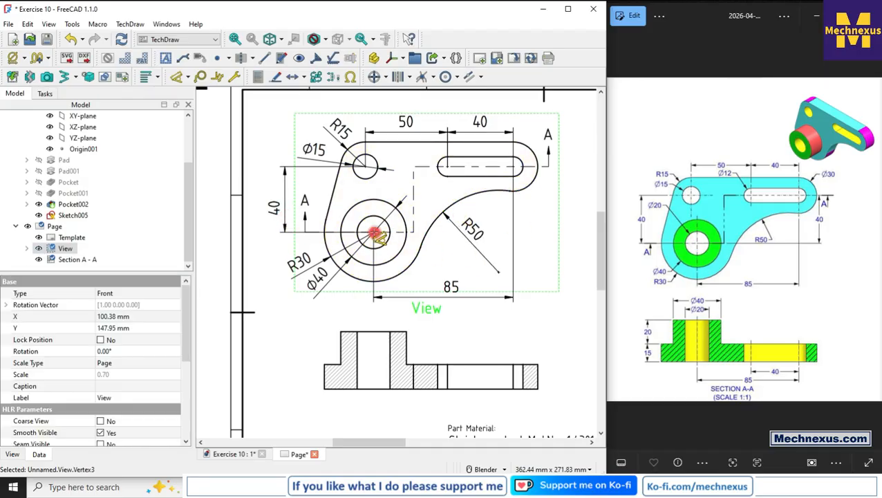
{"action": "left_click", "coordinate": [515, 167]}
{"action": "left_click", "coordinate": [548, 199]}
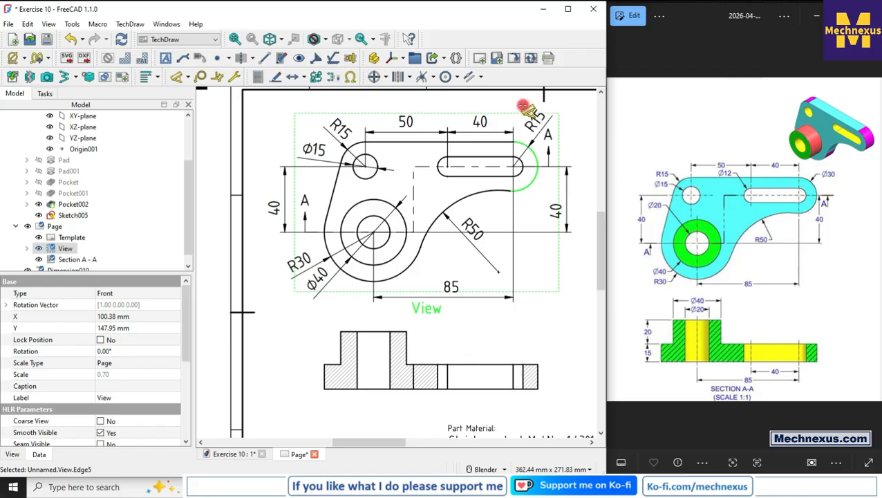
{"action": "left_click", "coordinate": [524, 105]}
{"action": "left_click", "coordinate": [819, 179]}
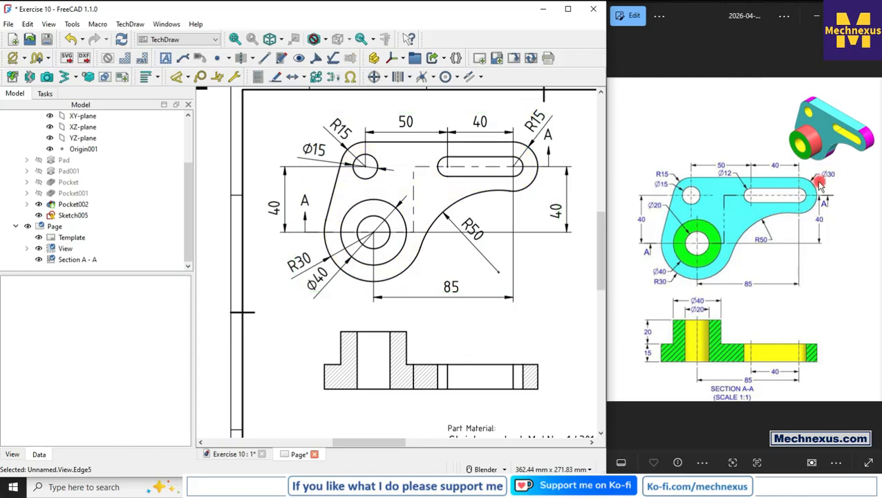
Dimension the horizontal distance between the two bore walls in section A-A, placing it above the boss.
{"action": "scroll", "coordinate": [434, 249], "scroll_direction": "down", "scroll_amount": 3}
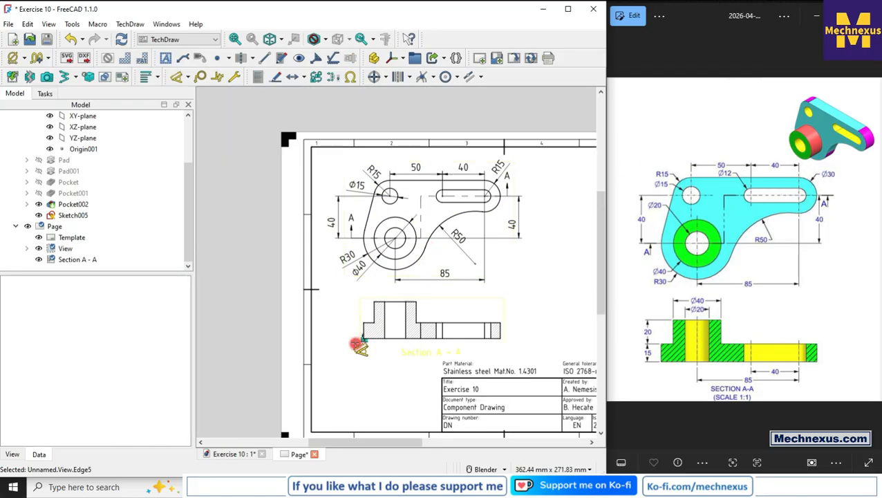
{"action": "scroll", "coordinate": [356, 347], "scroll_direction": "up", "scroll_amount": 3}
{"action": "scroll", "coordinate": [347, 344], "scroll_direction": "up", "scroll_amount": 3}
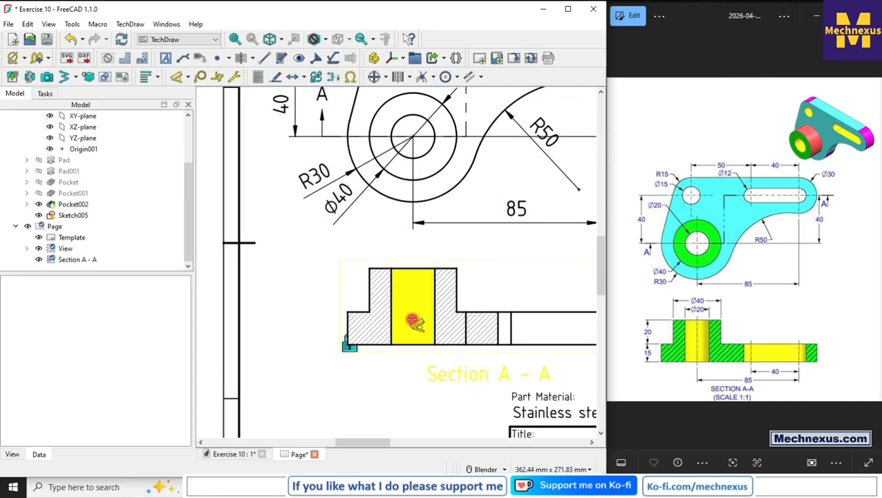
{"action": "left_click", "coordinate": [388, 279]}
{"action": "left_click", "coordinate": [429, 290]}
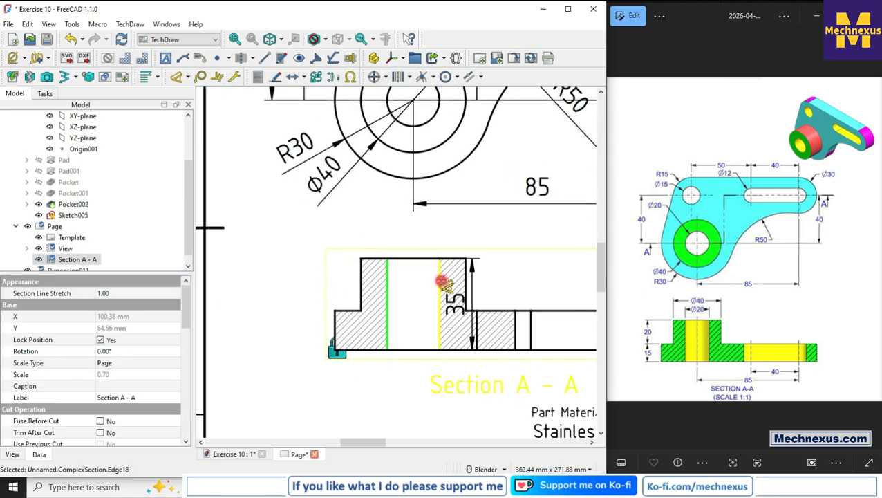
{"action": "left_click", "coordinate": [412, 197]}
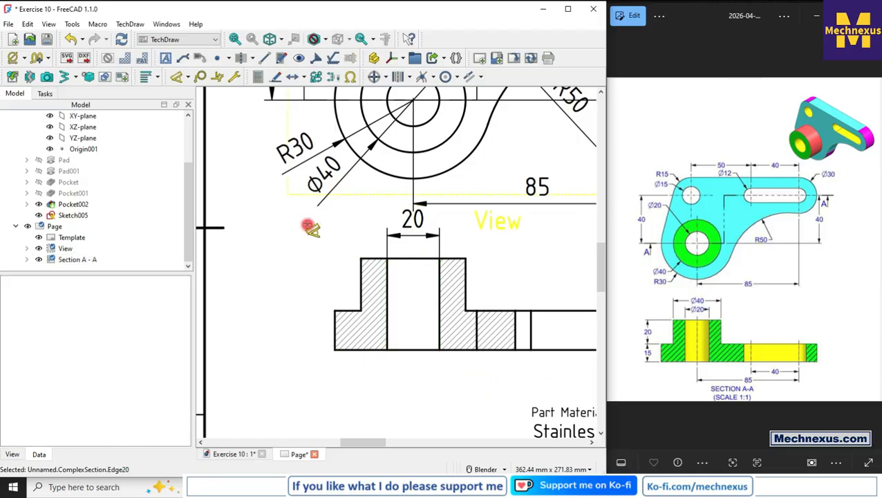
Unlock the section A-A view, move it slightly down the page, and lock its position again.
{"action": "scroll", "coordinate": [305, 236], "scroll_direction": "down", "scroll_amount": 4}
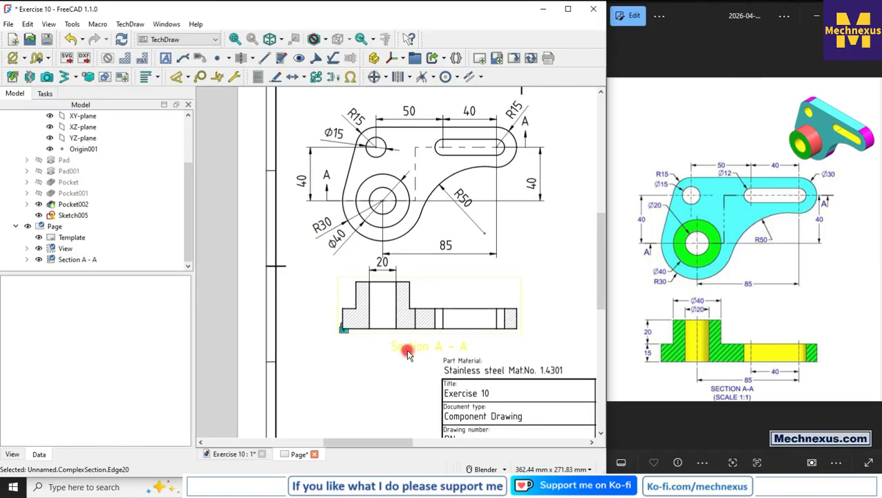
{"action": "left_click", "coordinate": [408, 352]}
{"action": "left_click", "coordinate": [313, 77]}
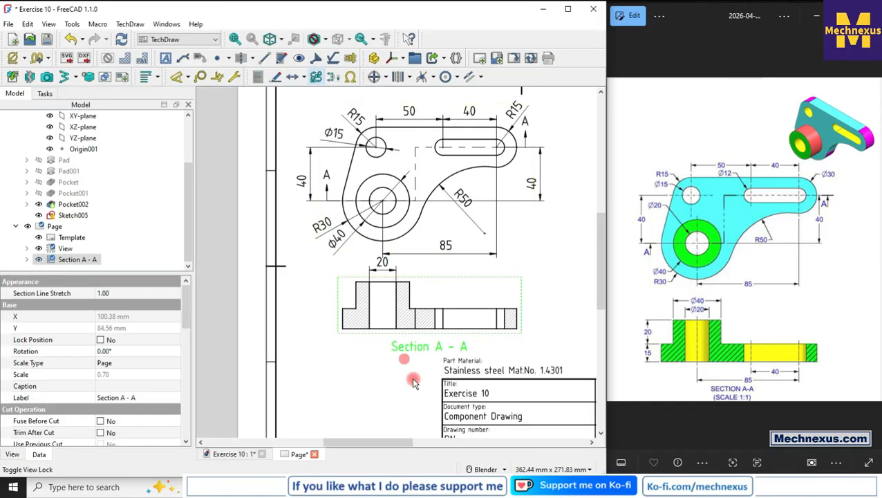
{"action": "left_click_drag", "start_coordinate": [410, 351], "coordinate": [409, 365]}
{"action": "left_click", "coordinate": [382, 276]}
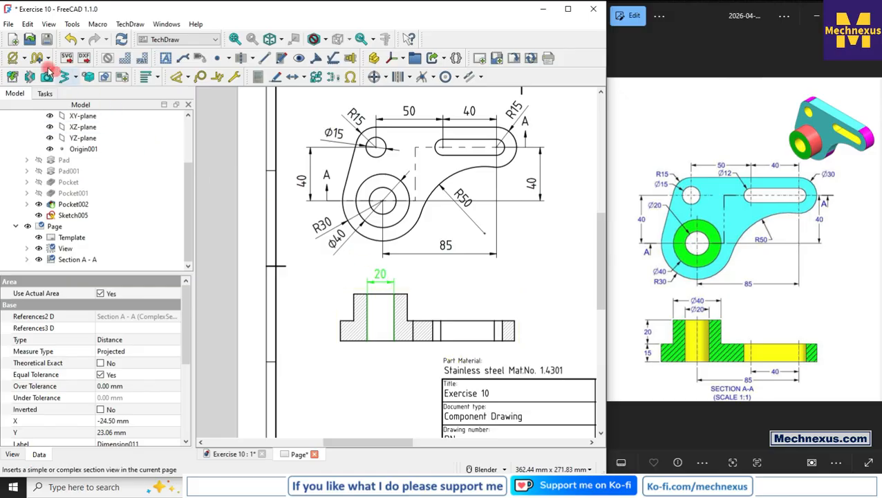
{"action": "left_click", "coordinate": [355, 394]}
{"action": "left_click", "coordinate": [407, 356]}
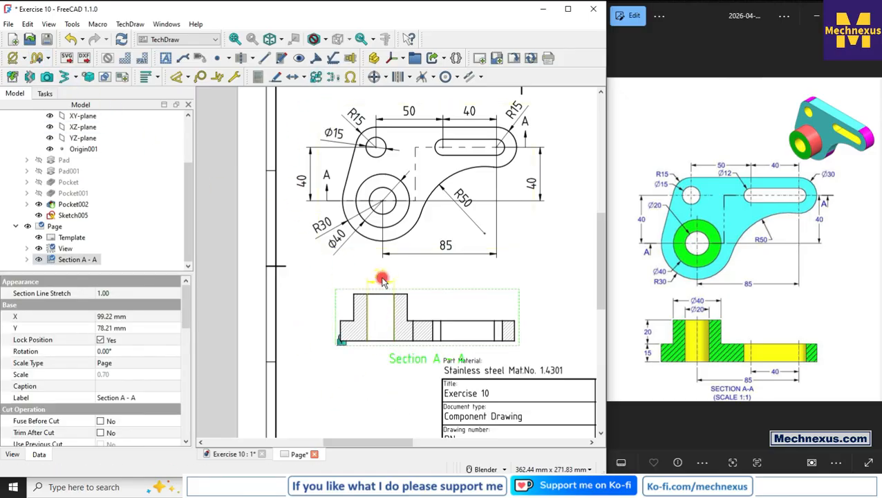
Add a diameter prefix to the section's bore dimension, and dimension the boss's outer width above it with the same prefix.
{"action": "left_click", "coordinate": [380, 276]}
{"action": "left_click", "coordinate": [13, 59]}
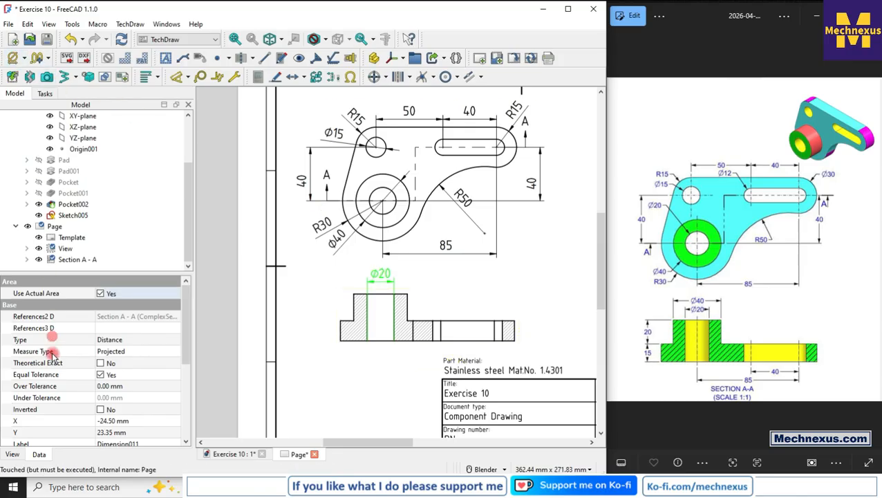
{"action": "scroll", "coordinate": [449, 281], "scroll_direction": "up", "scroll_amount": 2}
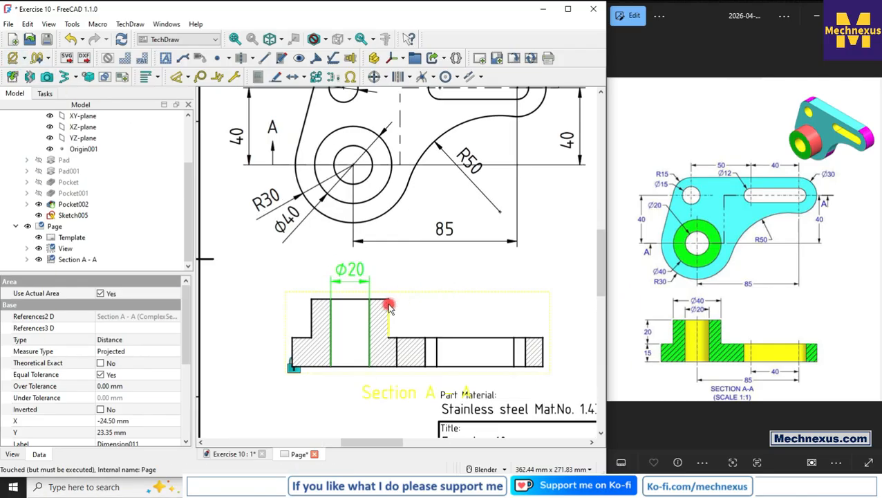
{"action": "left_click", "coordinate": [388, 307]}
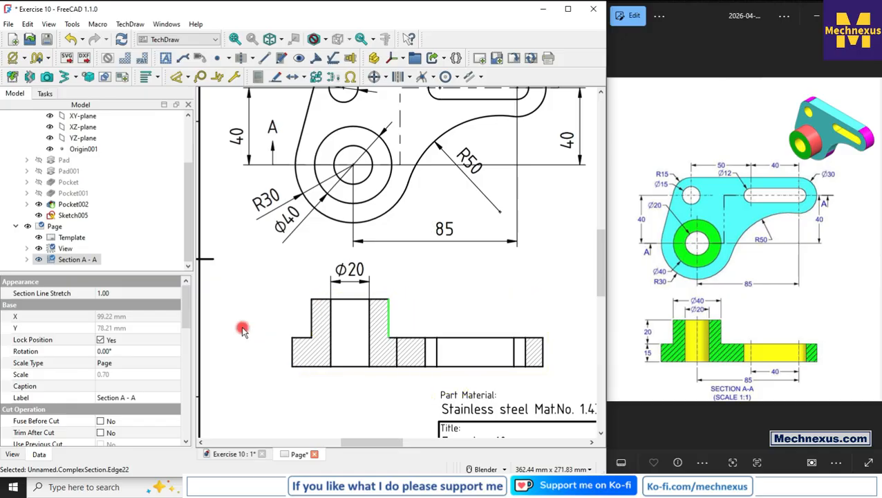
{"action": "key", "text": "h"}
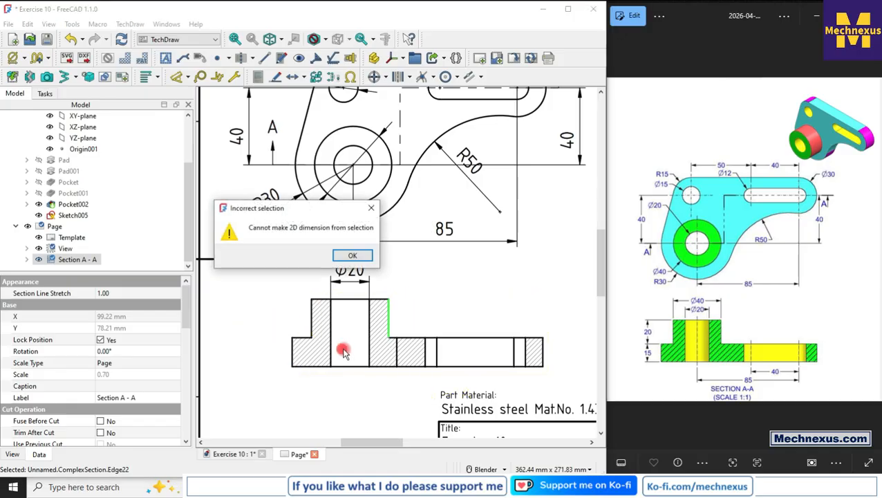
{"action": "left_click", "coordinate": [372, 209]}
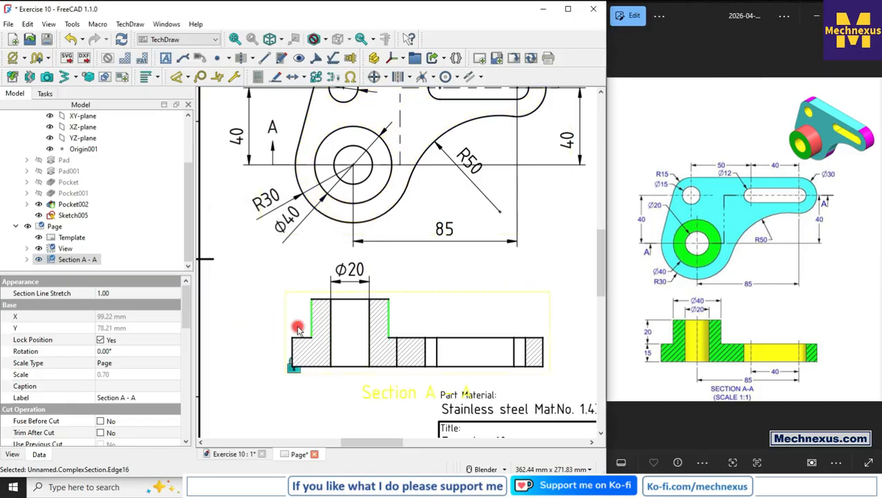
{"action": "key", "text": "h"}
{"action": "left_click_drag", "start_coordinate": [346, 336], "coordinate": [352, 285]}
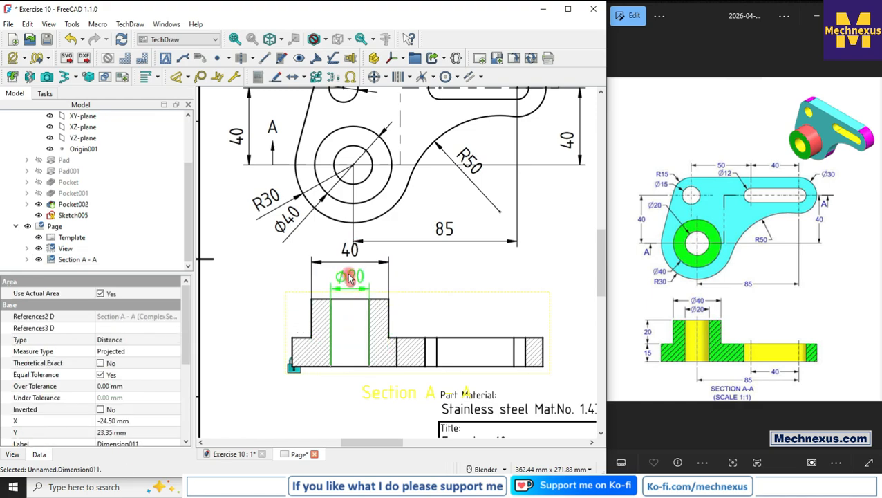
{"action": "left_click", "coordinate": [349, 255]}
{"action": "left_click", "coordinate": [13, 58]}
Move the radius dimension of the arm's rounded end to below the arm in the front view.
{"action": "scroll", "coordinate": [290, 230], "scroll_direction": "down", "scroll_amount": 4}
{"action": "scroll", "coordinate": [270, 200], "scroll_direction": "up", "scroll_amount": 3}
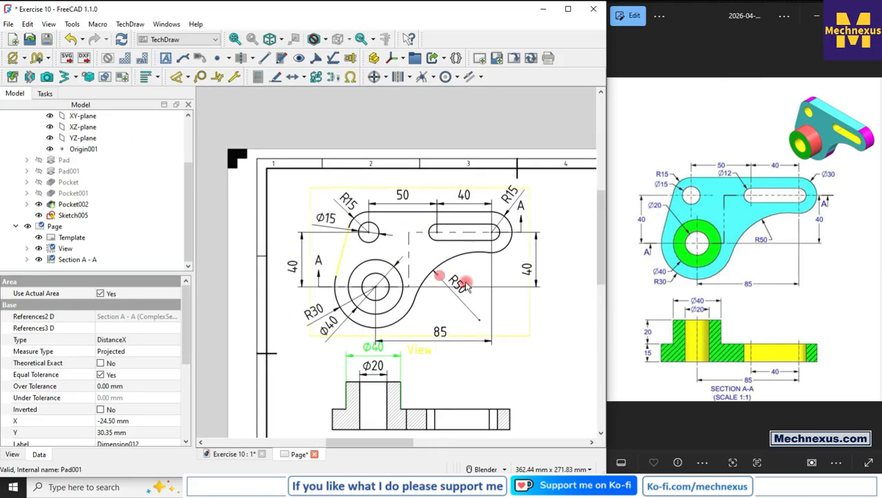
{"action": "left_click", "coordinate": [504, 260]}
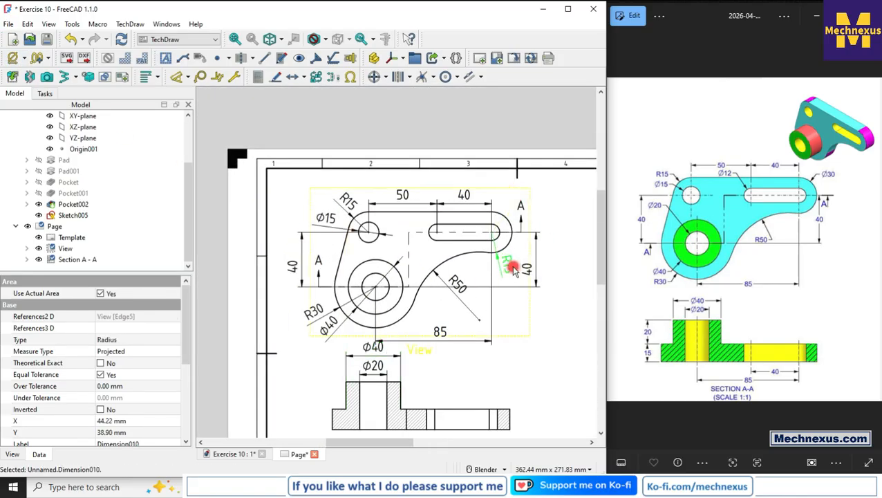
{"action": "left_click_drag", "start_coordinate": [513, 269], "coordinate": [514, 269]}
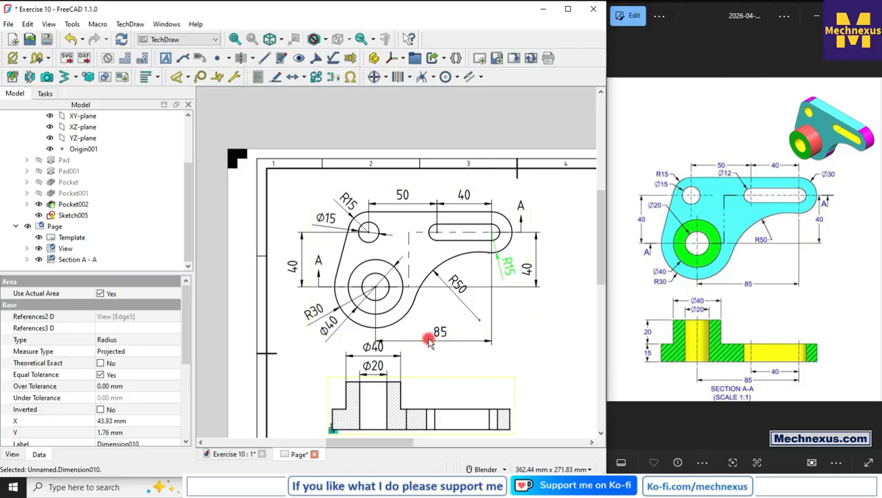
{"action": "left_click", "coordinate": [439, 301]}
{"action": "left_click", "coordinate": [425, 353]}
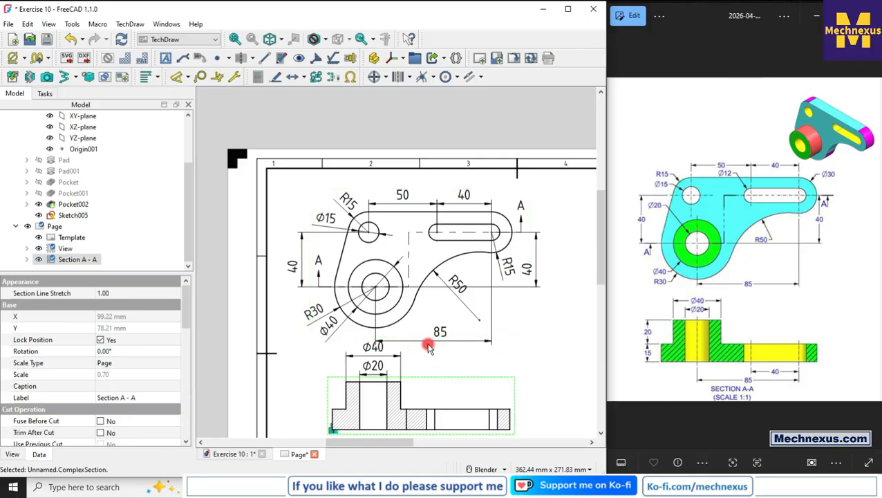
Set the drawing page's scale to 0.65.
{"action": "left_click", "coordinate": [54, 226]}
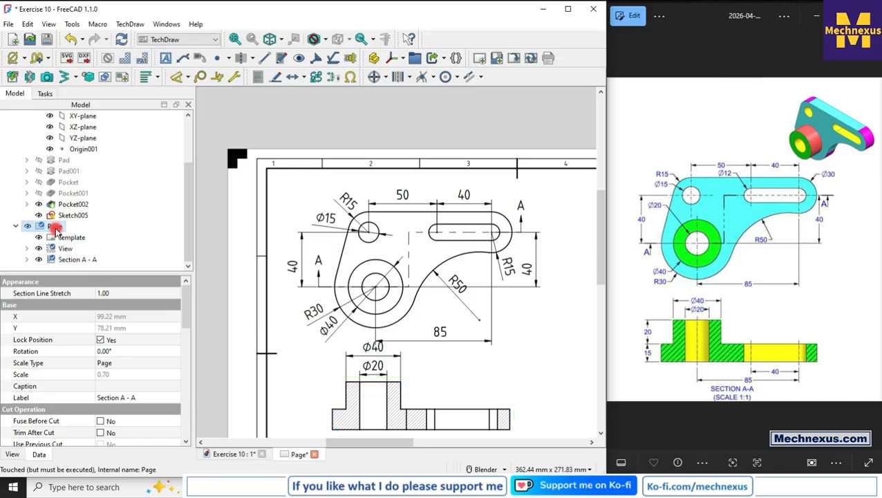
{"action": "left_click", "coordinate": [111, 364]}
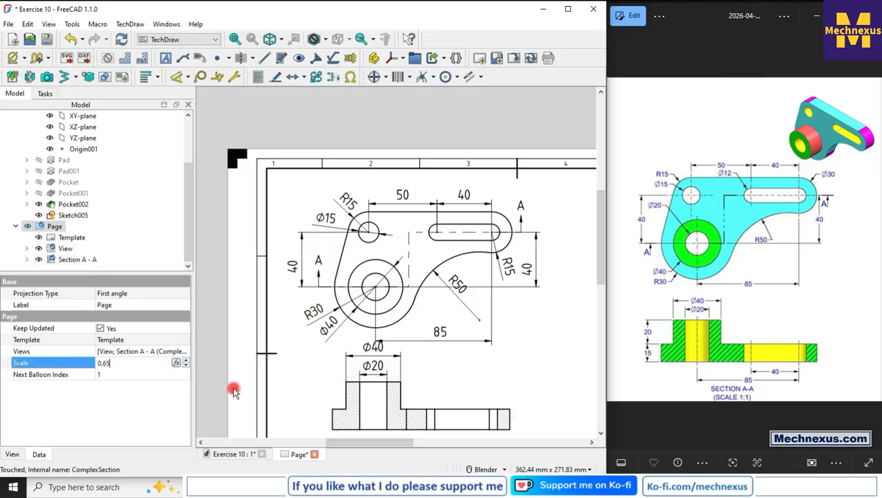
{"action": "key", "text": "Return"}
{"action": "scroll", "coordinate": [445, 193], "scroll_direction": "down", "scroll_amount": 2}
{"action": "scroll", "coordinate": [465, 307], "scroll_direction": "up", "scroll_amount": 3}
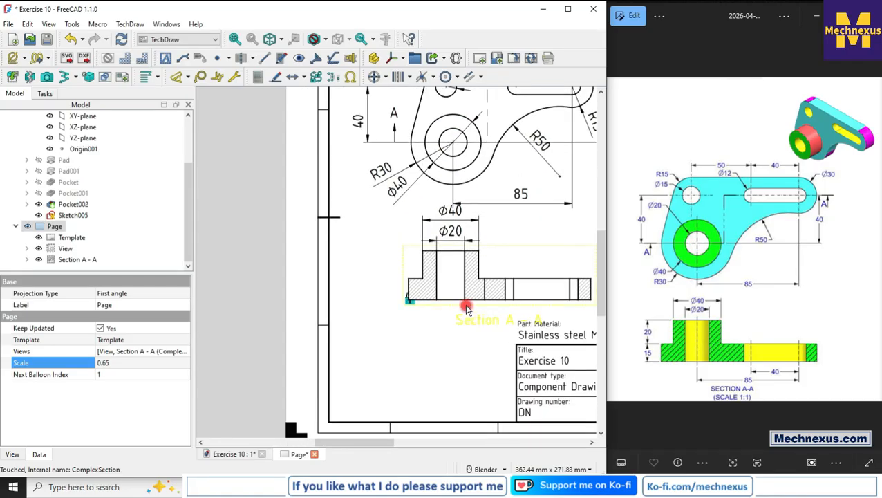
Move the front view up the page and bring its 85 dimension closer to the part.
{"action": "left_click", "coordinate": [473, 323]}
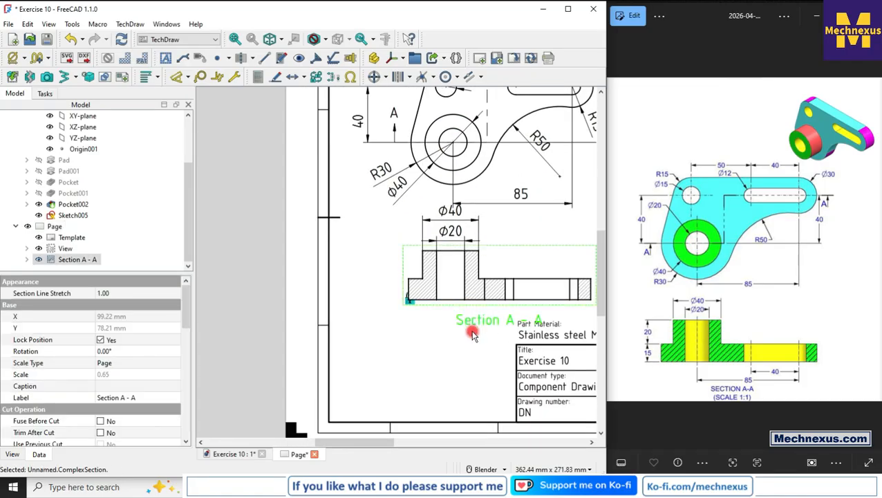
{"action": "scroll", "coordinate": [393, 335], "scroll_direction": "down", "scroll_amount": 3}
{"action": "scroll", "coordinate": [488, 267], "scroll_direction": "up", "scroll_amount": 3}
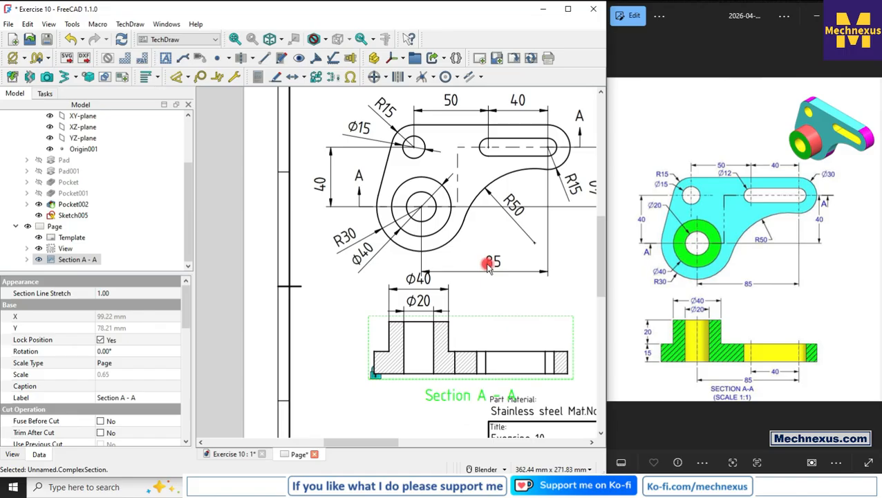
{"action": "left_click", "coordinate": [358, 347]}
{"action": "scroll", "coordinate": [498, 266], "scroll_direction": "up", "scroll_amount": 5}
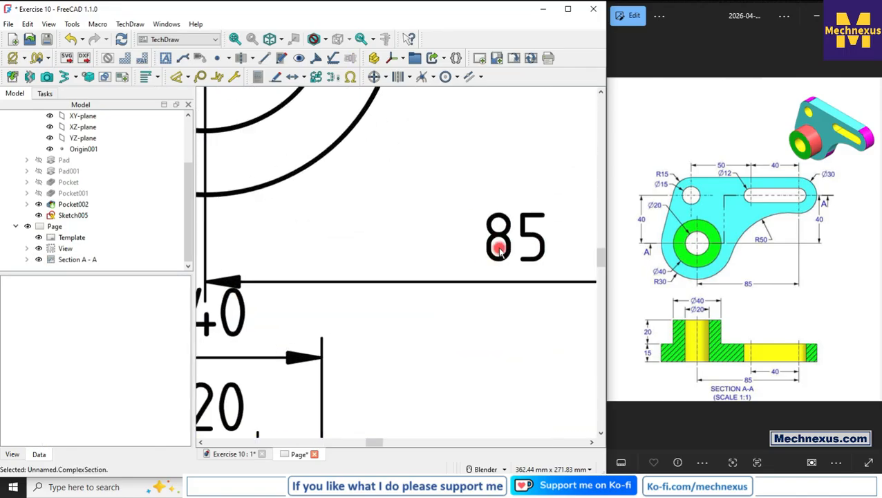
{"action": "left_click", "coordinate": [499, 250]}
{"action": "scroll", "coordinate": [472, 258], "scroll_direction": "down", "scroll_amount": 5}
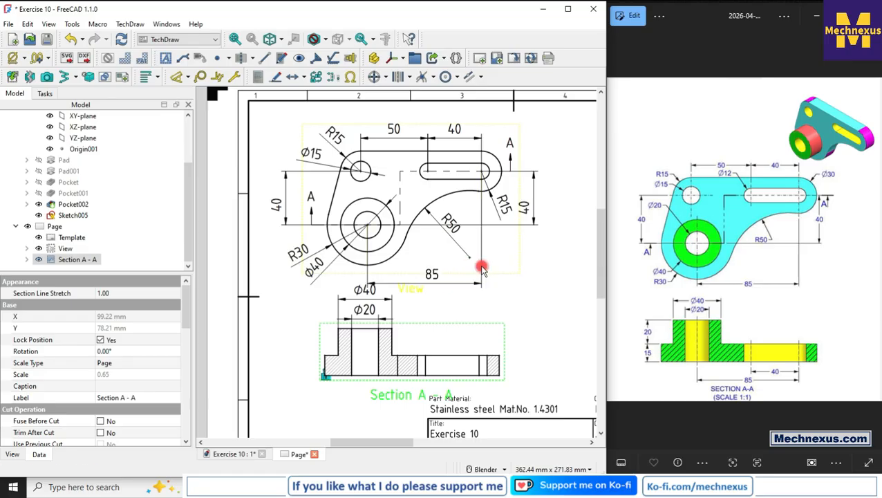
{"action": "left_click_drag", "start_coordinate": [488, 274], "coordinate": [488, 259]}
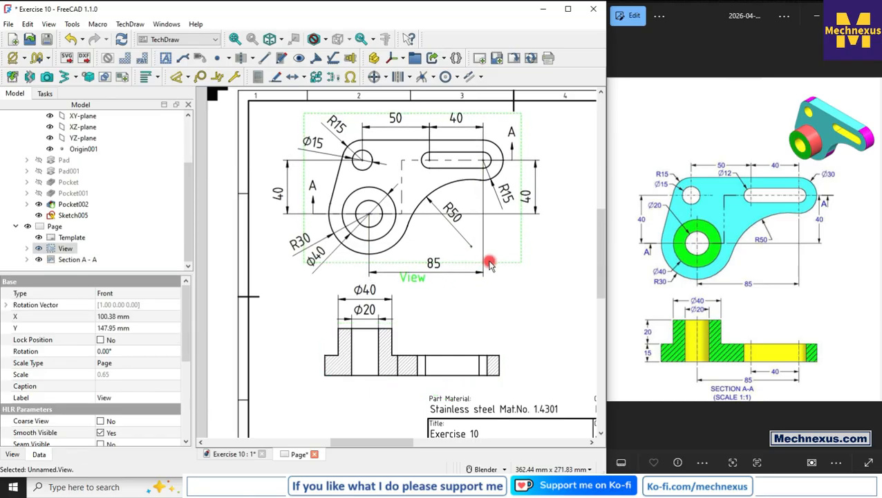
{"action": "left_click", "coordinate": [436, 254]}
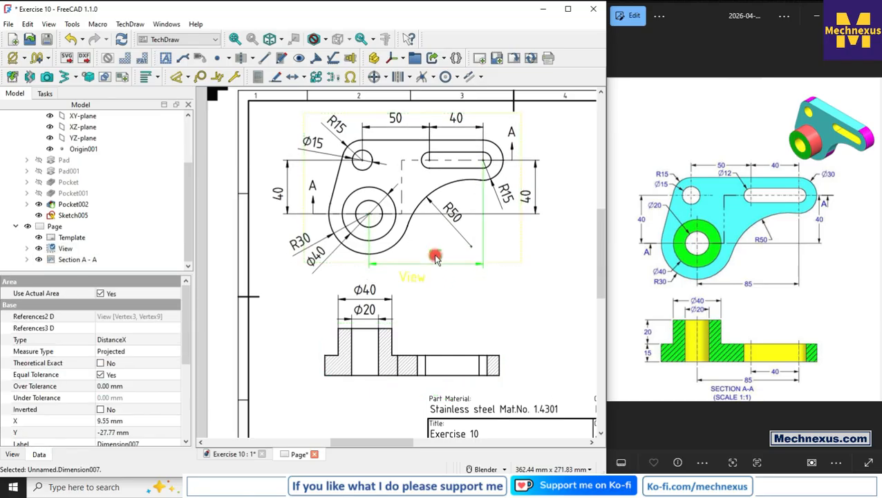
Dimension the boss's height above the plate in section A-A, placing it left of the section.
{"action": "scroll", "coordinate": [308, 373], "scroll_direction": "up", "scroll_amount": 3}
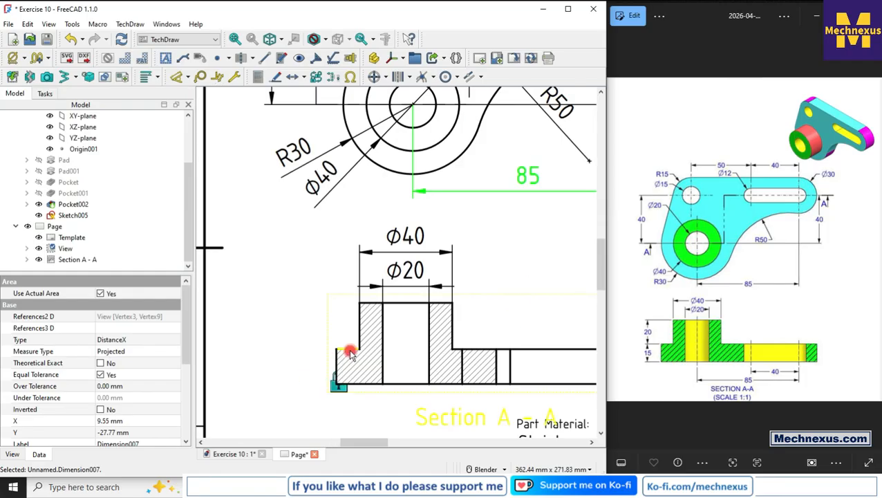
{"action": "left_click", "coordinate": [349, 351]}
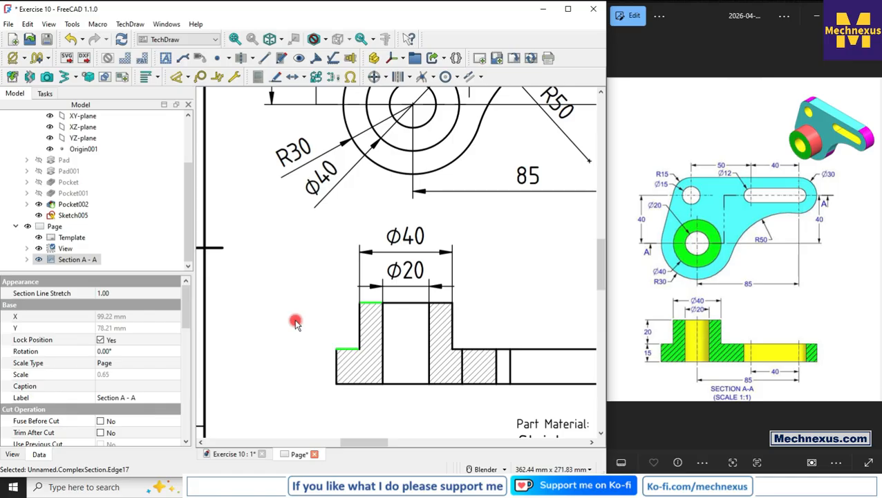
{"action": "key", "text": "shift+v"}
{"action": "left_click_drag", "start_coordinate": [369, 328], "coordinate": [302, 327]}
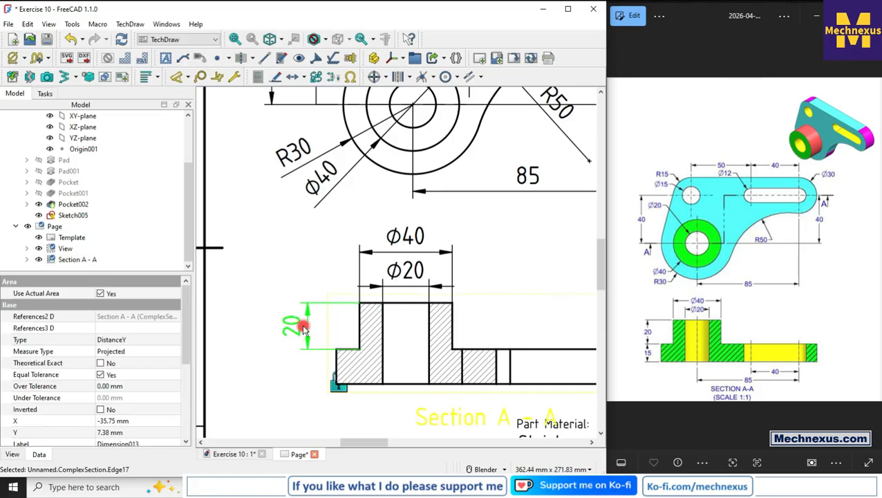
Dimension the plate's thickness in section A-A, aligned below the boss height dimension.
{"action": "left_click", "coordinate": [336, 362]}
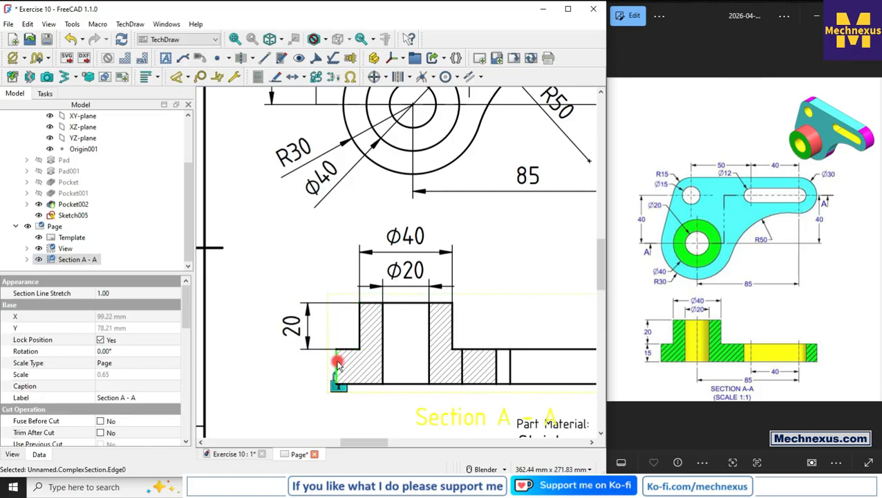
{"action": "key", "text": "d"}
{"action": "left_click_drag", "start_coordinate": [337, 369], "coordinate": [296, 369]}
{"action": "left_click", "coordinate": [251, 367]}
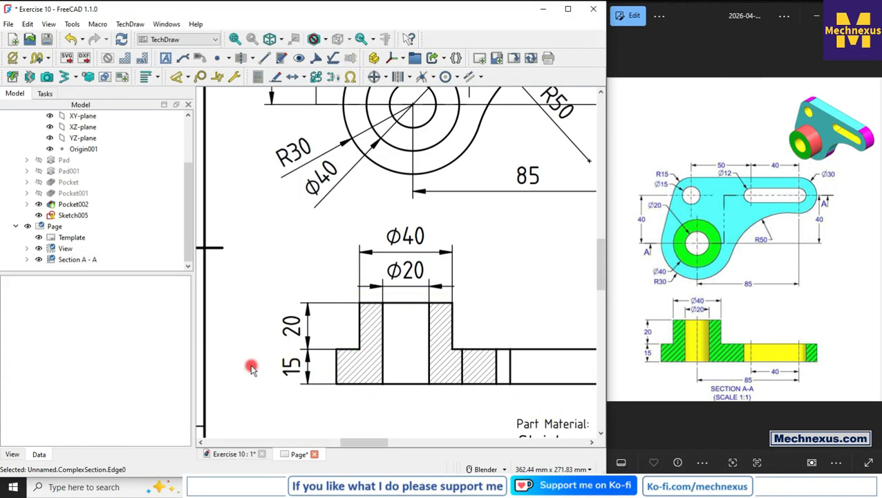
Add a vertical centerline between the two bore edges of the boss in section A-A.
{"action": "scroll", "coordinate": [306, 294], "scroll_direction": "down", "scroll_amount": 3}
{"action": "scroll", "coordinate": [351, 396], "scroll_direction": "up", "scroll_amount": 2}
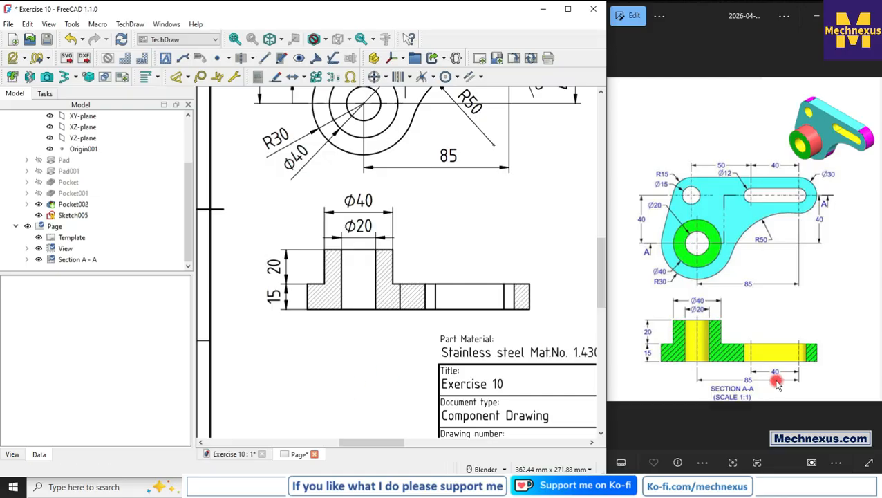
{"action": "left_click", "coordinate": [436, 298]}
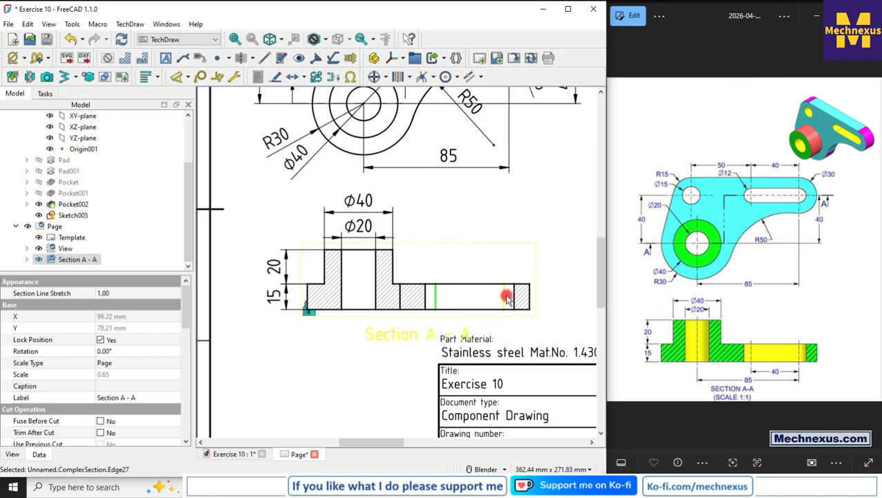
{"action": "left_click", "coordinate": [343, 358]}
{"action": "left_click", "coordinate": [373, 280]}
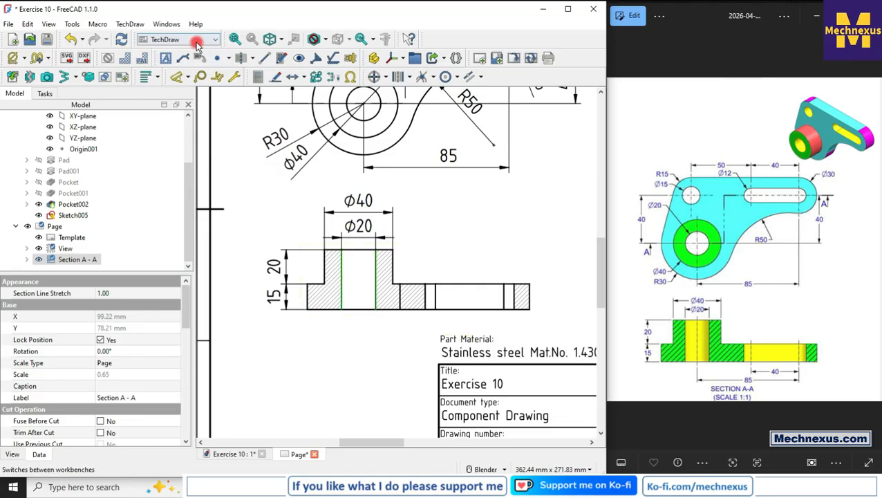
{"action": "left_click", "coordinate": [252, 58]}
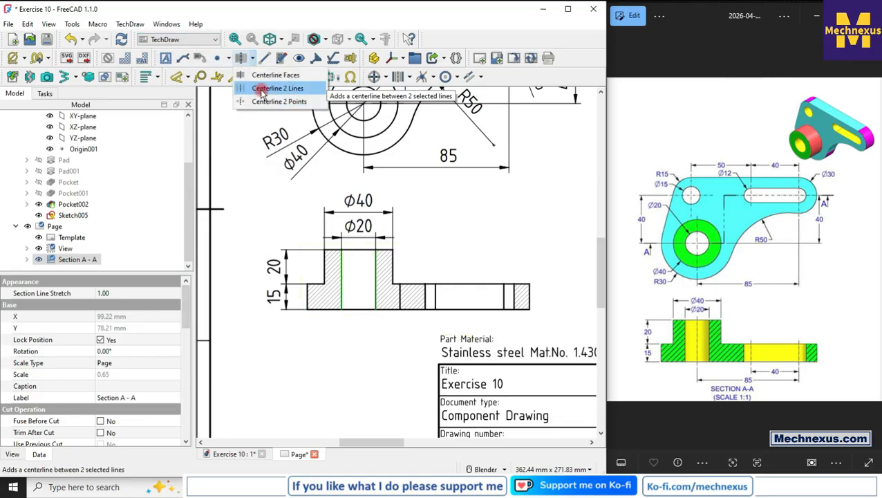
{"action": "left_click", "coordinate": [263, 91]}
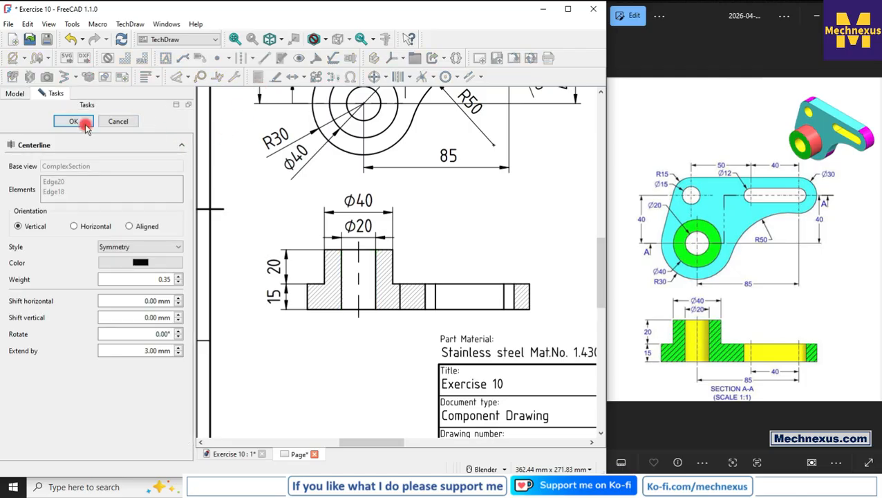
{"action": "left_click", "coordinate": [73, 122]}
Add a vertical dimension for the plate's right end edge in section A-A, placing it right of the section.
{"action": "scroll", "coordinate": [316, 311], "scroll_direction": "down", "scroll_amount": 5}
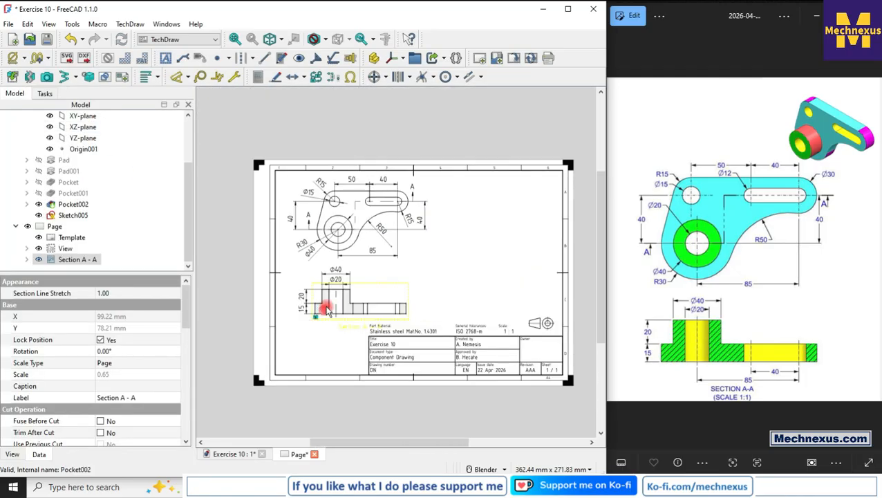
{"action": "scroll", "coordinate": [387, 325], "scroll_direction": "up", "scroll_amount": 6}
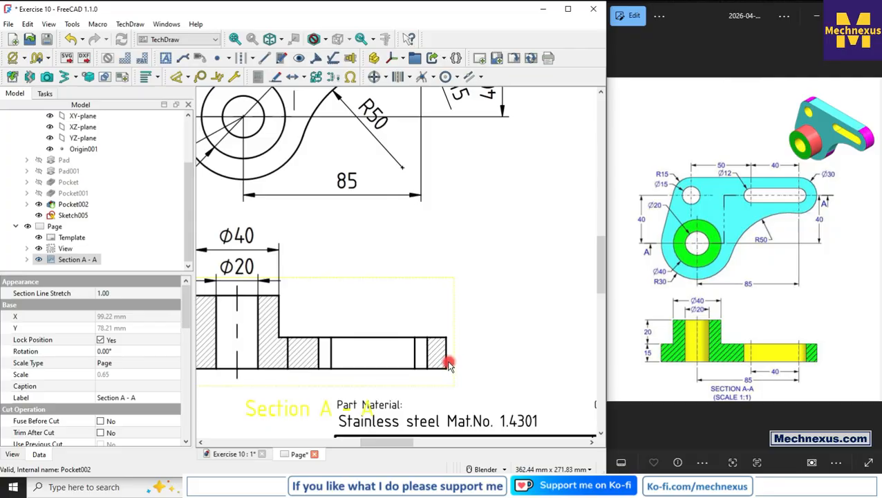
{"action": "left_click", "coordinate": [447, 360]}
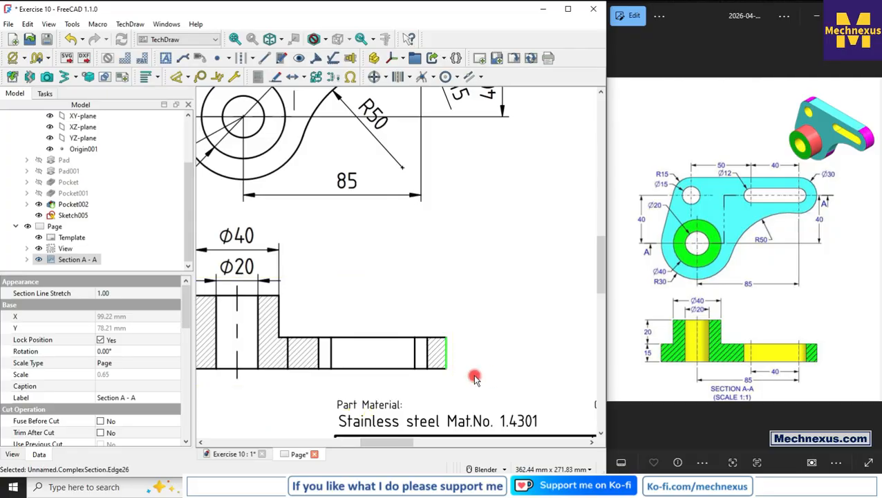
{"action": "key", "text": "shift+v"}
{"action": "left_click_drag", "start_coordinate": [454, 357], "coordinate": [480, 359]}
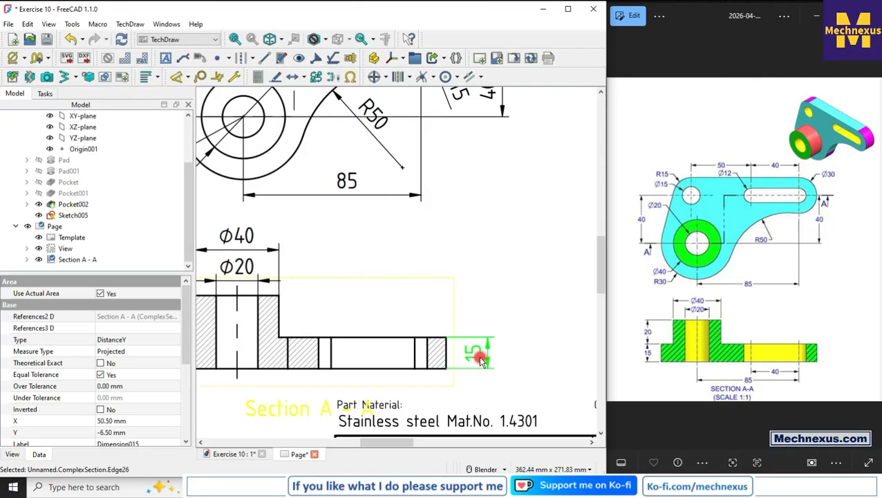
{"action": "scroll", "coordinate": [482, 360], "scroll_direction": "down", "scroll_amount": 5}
Dimension the slot's overall length in section A-A, placing the dimension above the plate.
{"action": "scroll", "coordinate": [330, 356], "scroll_direction": "up", "scroll_amount": 3}
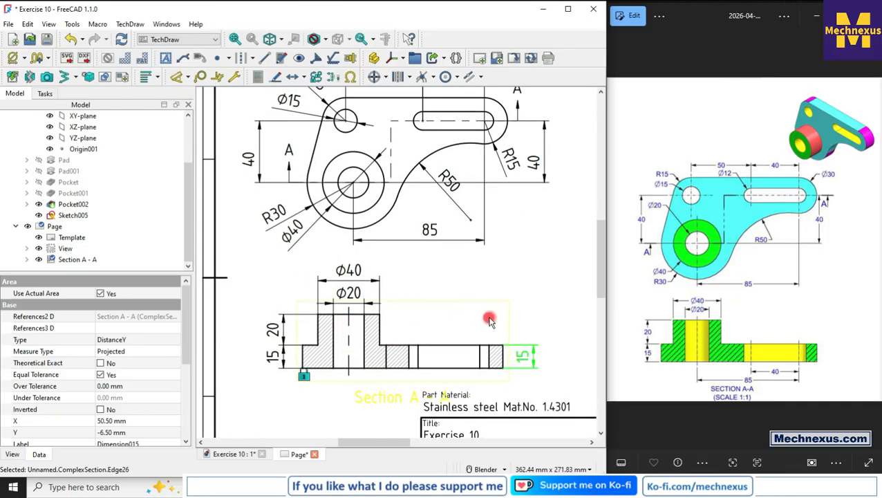
{"action": "scroll", "coordinate": [435, 367], "scroll_direction": "up", "scroll_amount": 3}
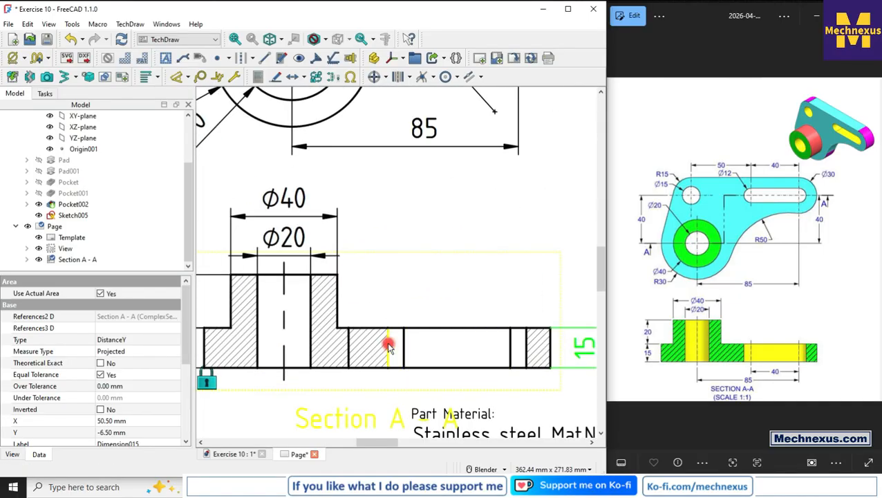
{"action": "left_click", "coordinate": [388, 349]}
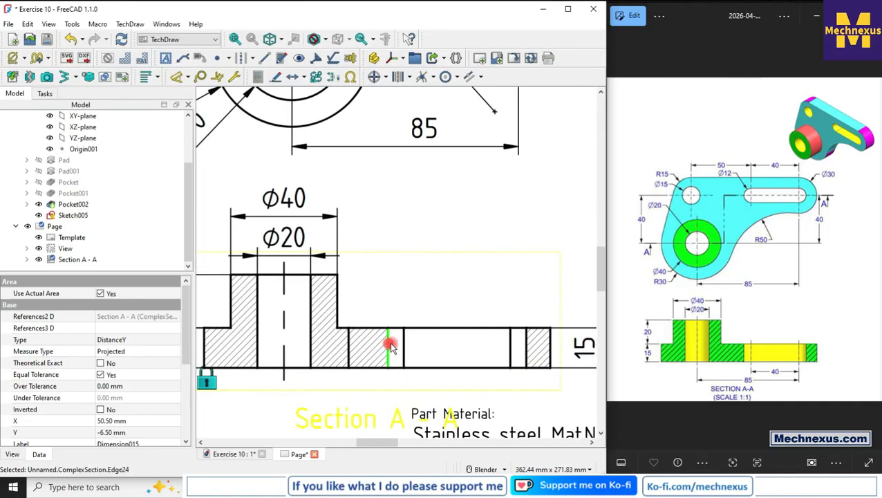
{"action": "left_click", "coordinate": [527, 352], "text": "ctrl"}
{"action": "key", "text": "d"}
{"action": "left_click_drag", "start_coordinate": [458, 356], "coordinate": [466, 284]}
{"action": "scroll", "coordinate": [417, 299], "scroll_direction": "down", "scroll_amount": 3}
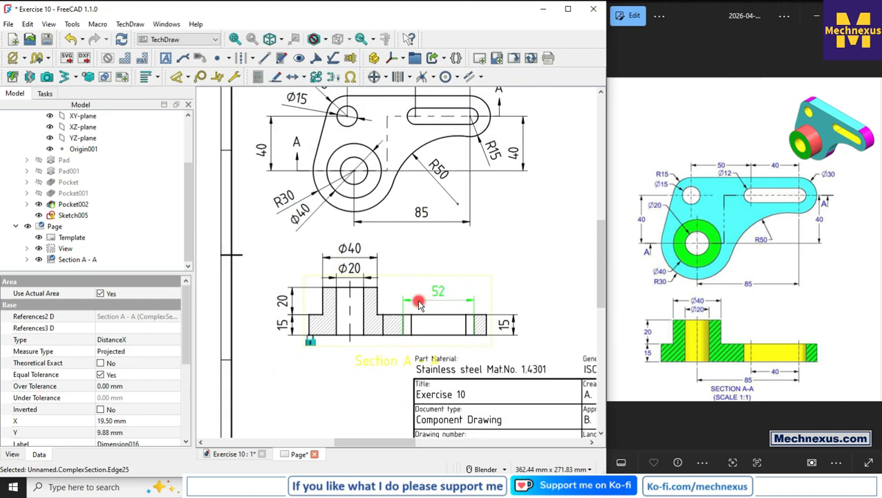
{"action": "left_click", "coordinate": [396, 343]}
{"action": "scroll", "coordinate": [414, 231], "scroll_direction": "down", "scroll_amount": 2}
{"action": "scroll", "coordinate": [423, 298], "scroll_direction": "up", "scroll_amount": 2}
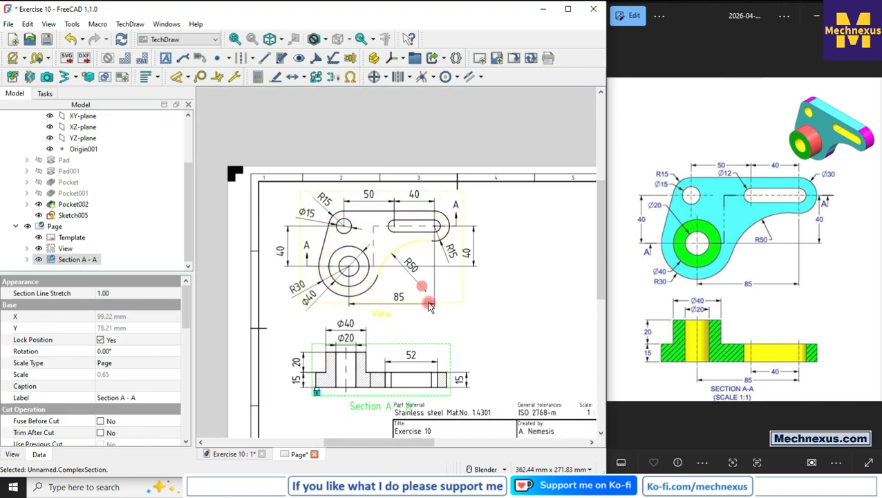
{"action": "scroll", "coordinate": [321, 301], "scroll_direction": "down", "scroll_amount": 3}
{"action": "scroll", "coordinate": [296, 320], "scroll_direction": "up", "scroll_amount": 1}
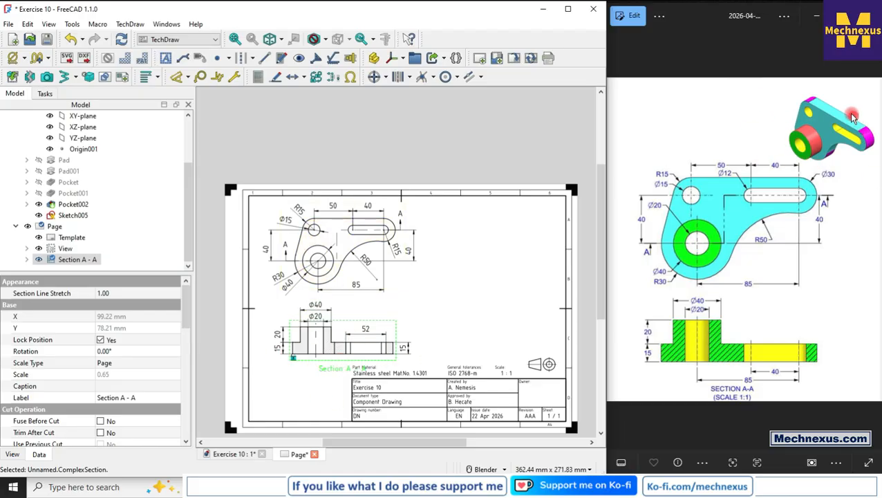
Return to the 3D model and hide the stepped section line sketch, Sketch005.
{"action": "left_click", "coordinate": [228, 455]}
{"action": "left_click", "coordinate": [288, 389]}
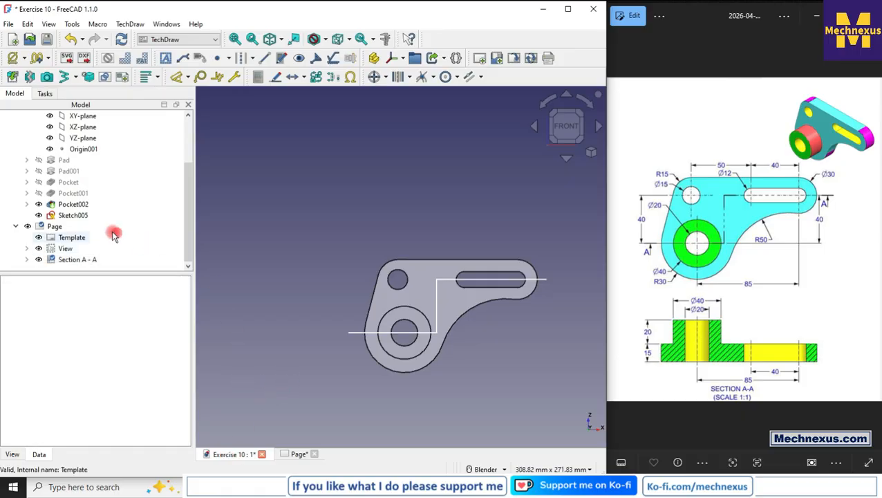
{"action": "left_click", "coordinate": [73, 215]}
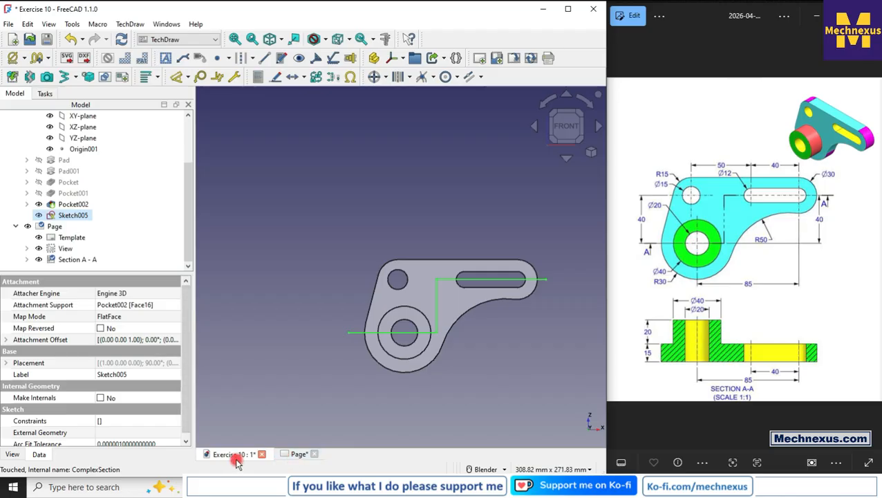
{"action": "key", "text": "space"}
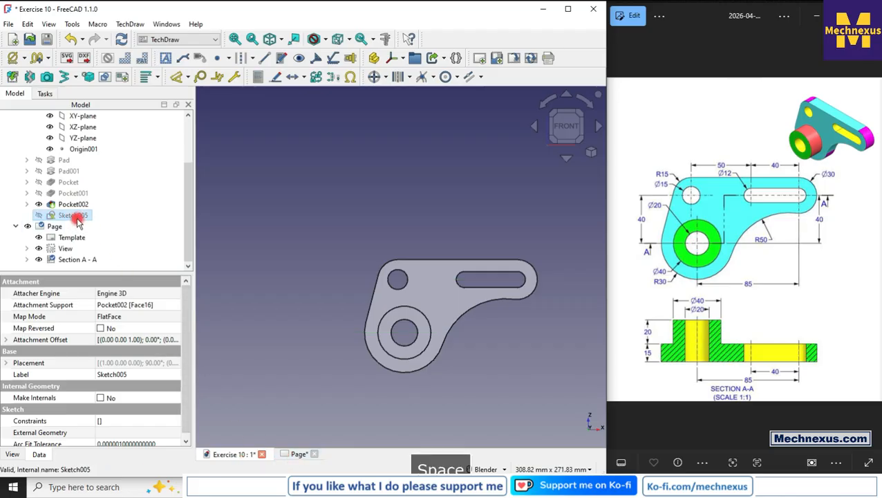
Orient the bracket isometrically and fit it to the 3D view.
{"action": "left_click", "coordinate": [589, 154]}
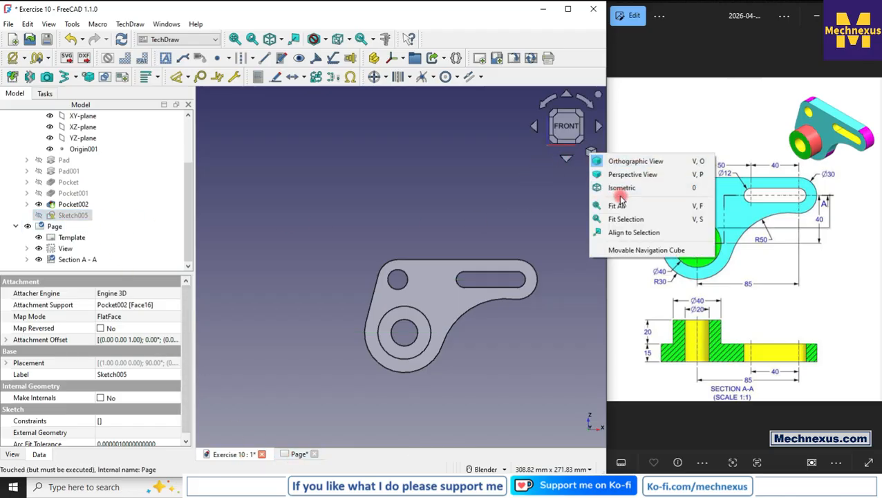
{"action": "left_click", "coordinate": [617, 202]}
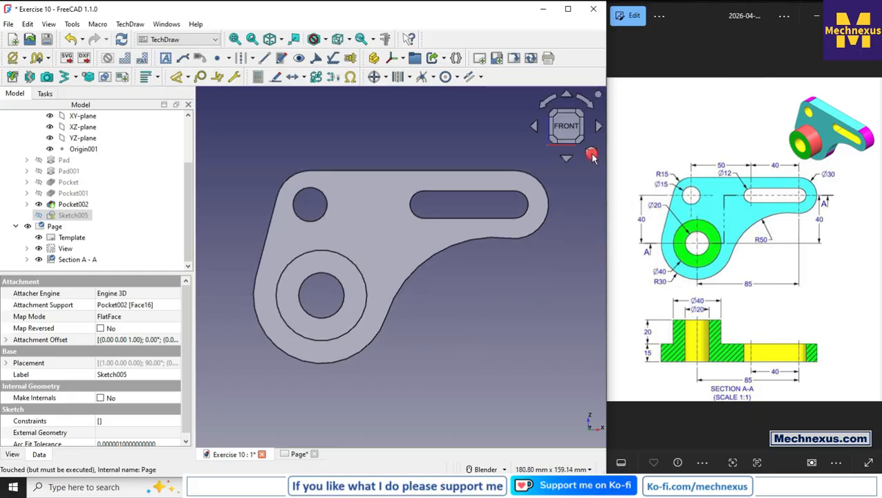
{"action": "left_click", "coordinate": [591, 152]}
{"action": "left_click", "coordinate": [613, 187]}
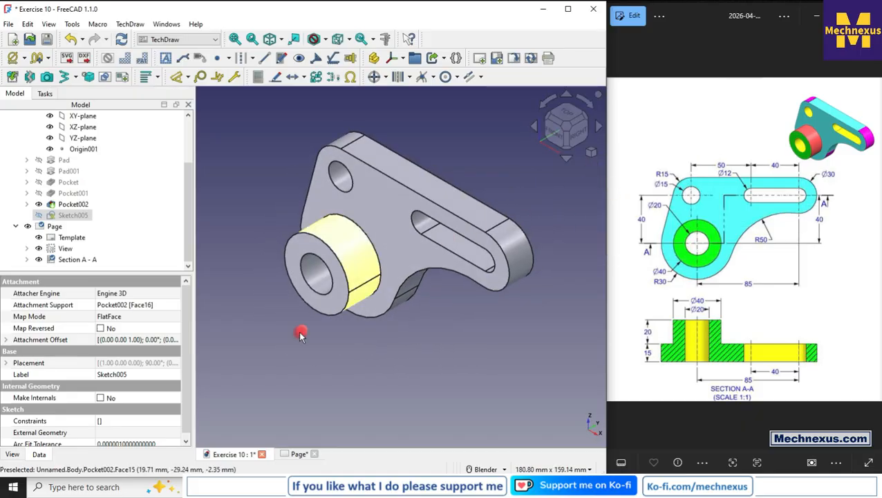
{"action": "left_click", "coordinate": [591, 154]}
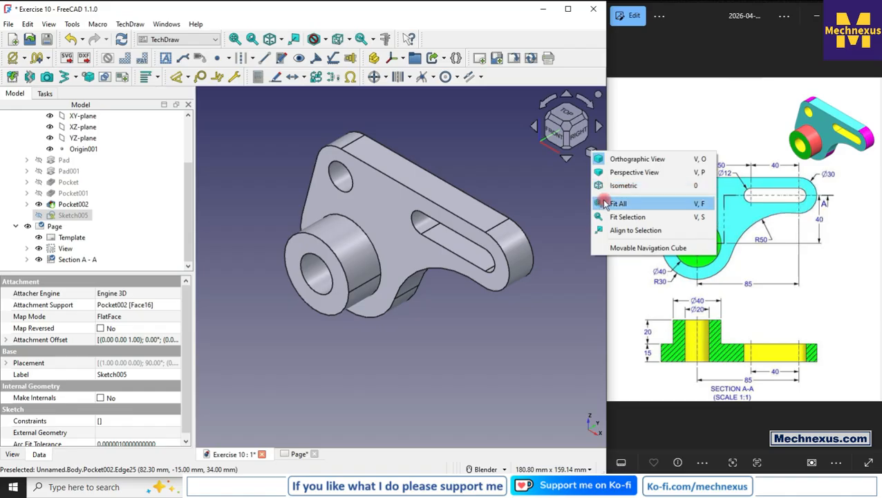
{"action": "left_click", "coordinate": [615, 201]}
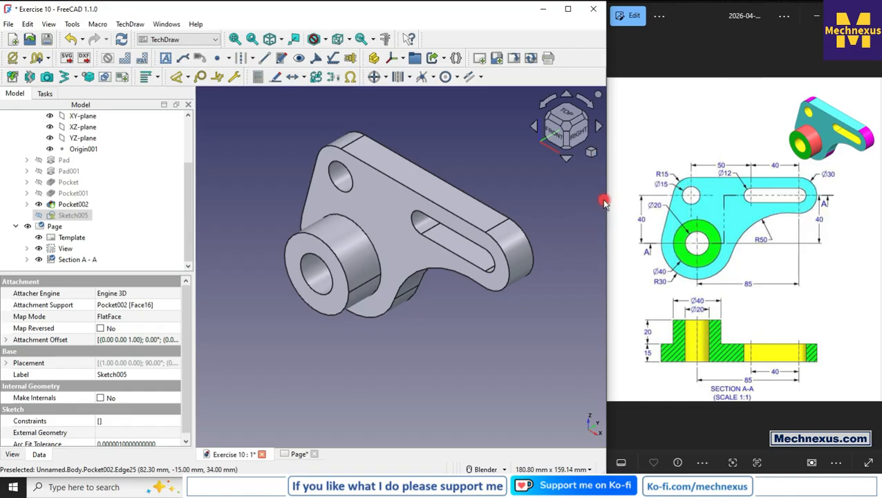
Insert the active 3D view as an uncropped image without background and place it right of the front view on the page.
{"action": "left_click", "coordinate": [47, 77]}
{"action": "left_click", "coordinate": [12, 165]}
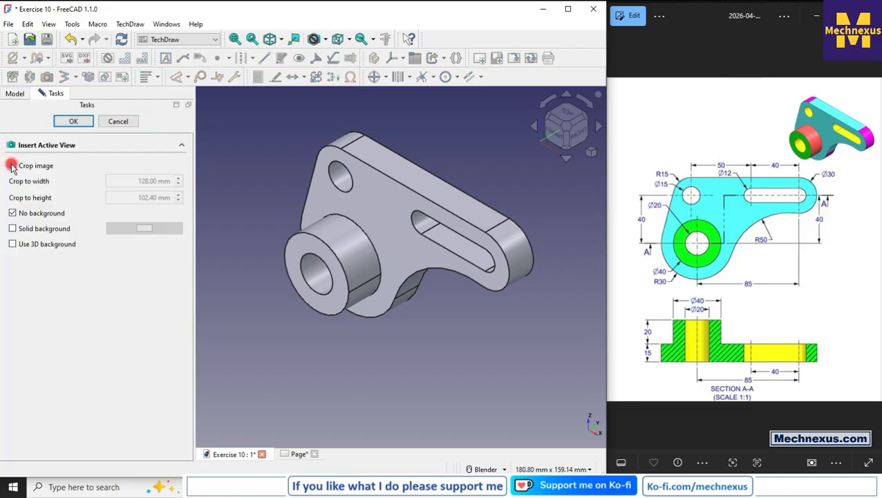
{"action": "left_click", "coordinate": [72, 122]}
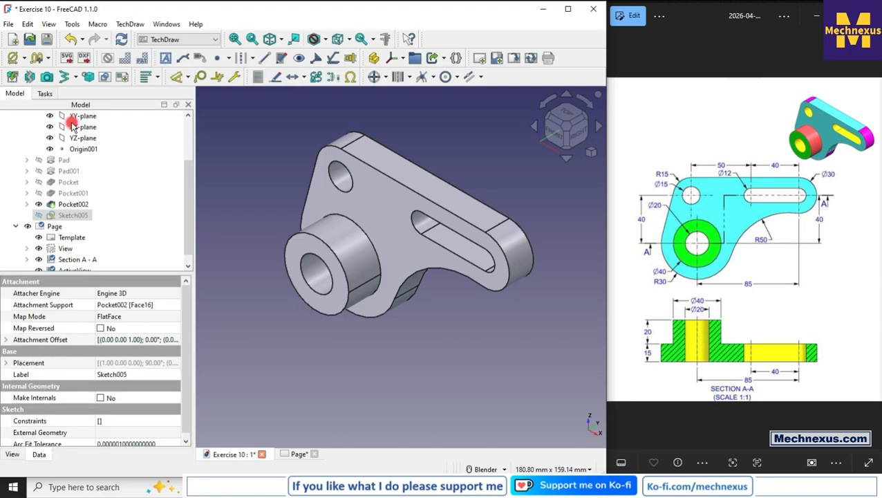
{"action": "left_click", "coordinate": [296, 453]}
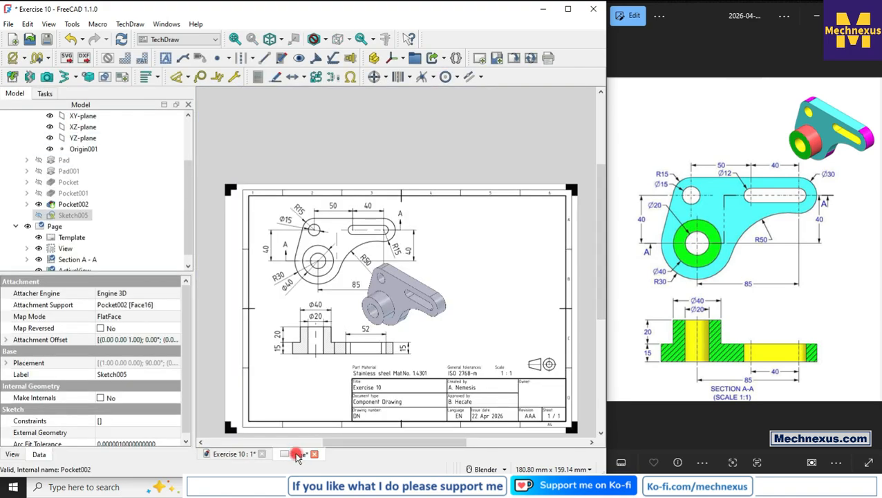
{"action": "left_click_drag", "start_coordinate": [408, 377], "coordinate": [501, 351]}
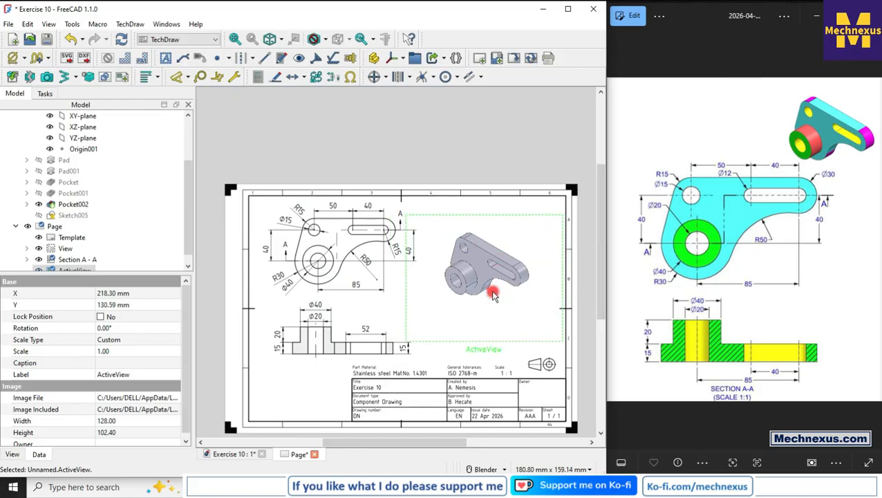
Set the isometric image's width to 100 and its height to 90.
{"action": "left_click", "coordinate": [111, 422]}
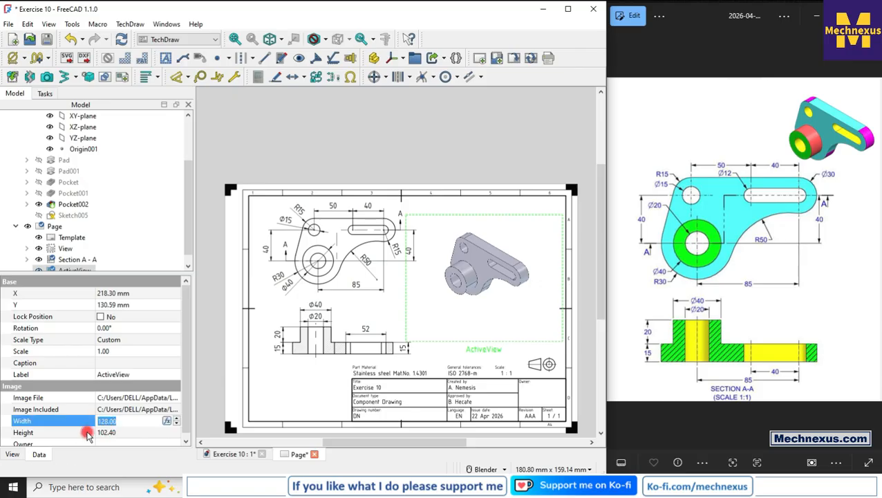
{"action": "type", "text": "100"}
{"action": "key", "text": "Return"}
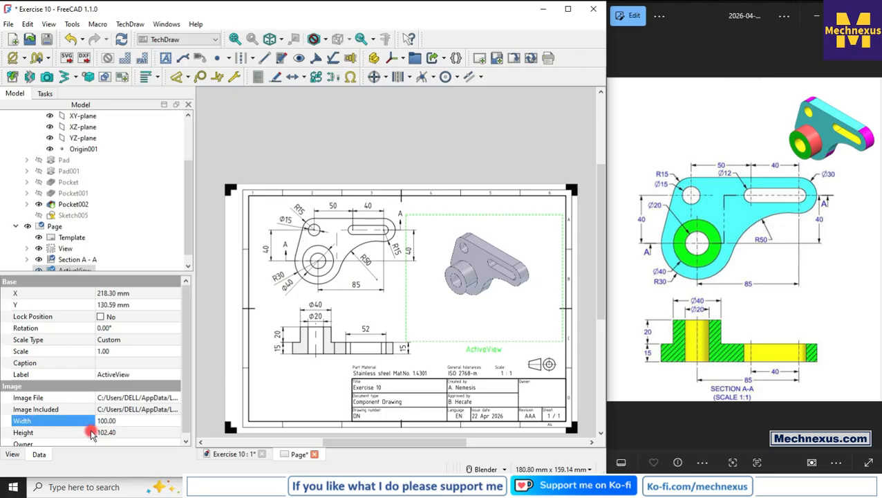
{"action": "left_click", "coordinate": [111, 432]}
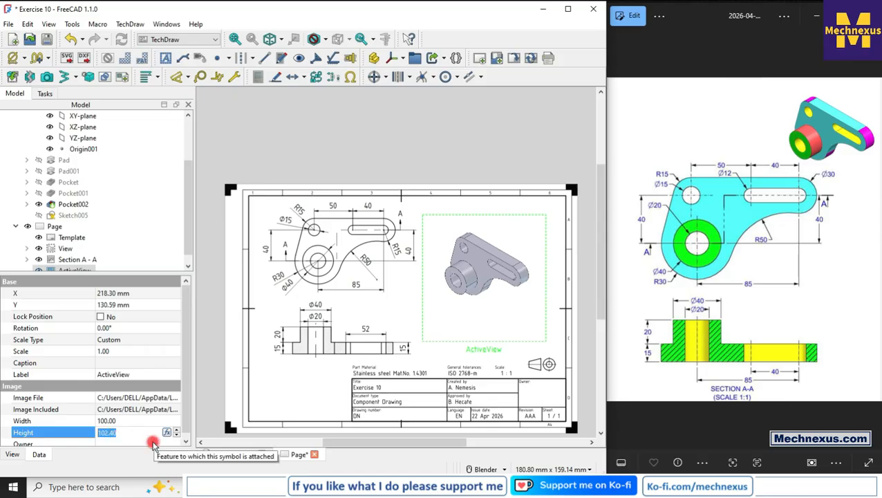
{"action": "type", "text": "90"}
{"action": "key", "text": "Return"}
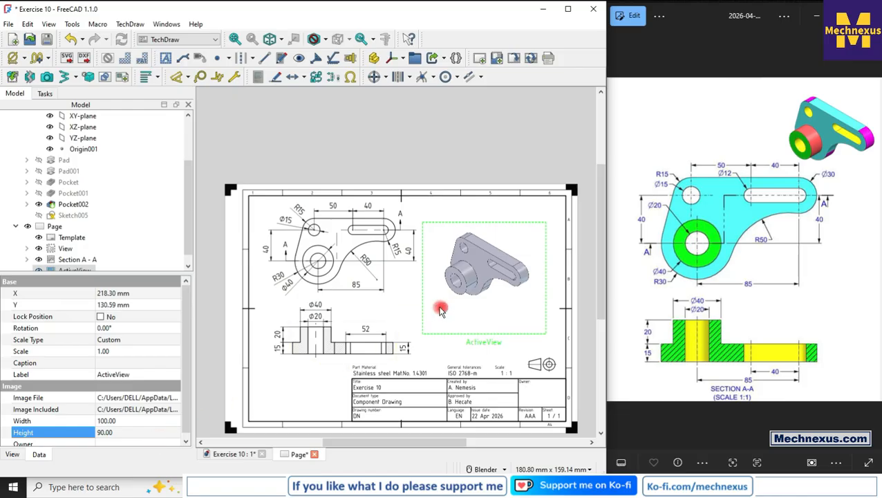
Set the isometric image's scale to 1.3 and its height to 100.
{"action": "left_click", "coordinate": [116, 350]}
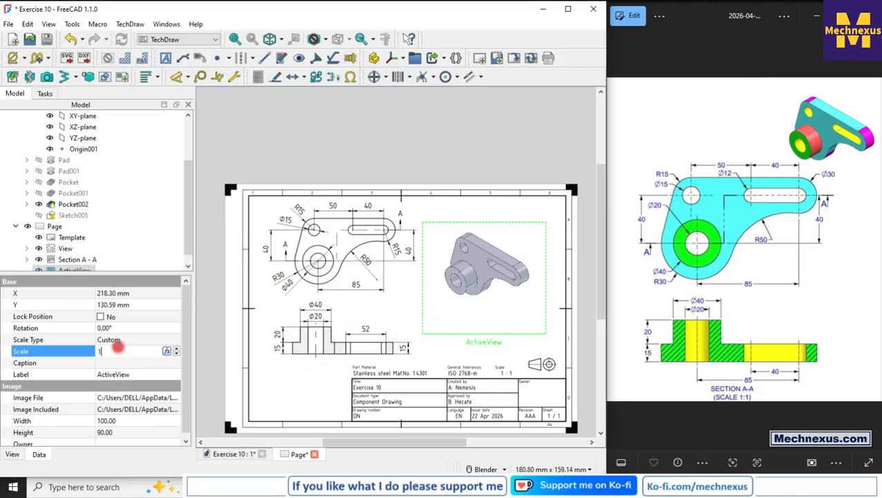
{"action": "type", "text": "1.3"}
{"action": "key", "text": "Return"}
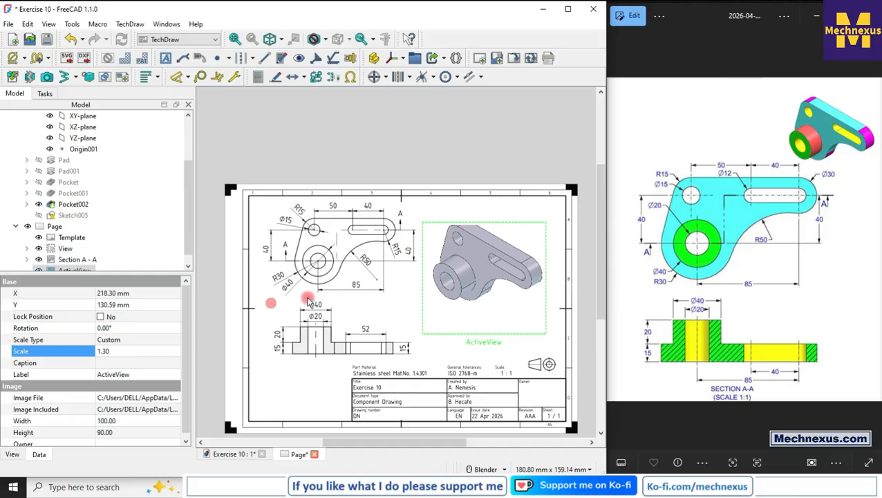
{"action": "left_click", "coordinate": [118, 420]}
{"action": "left_click", "coordinate": [119, 432]}
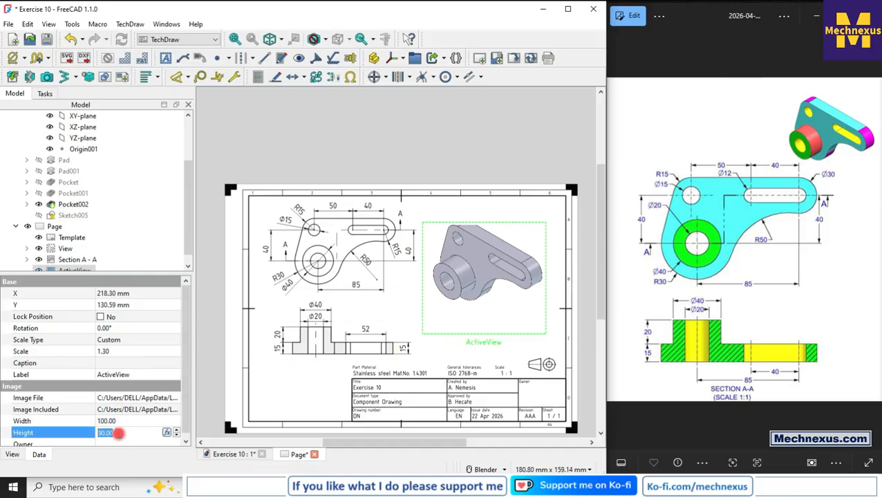
{"action": "type", "text": "100"}
{"action": "key", "text": "Return"}
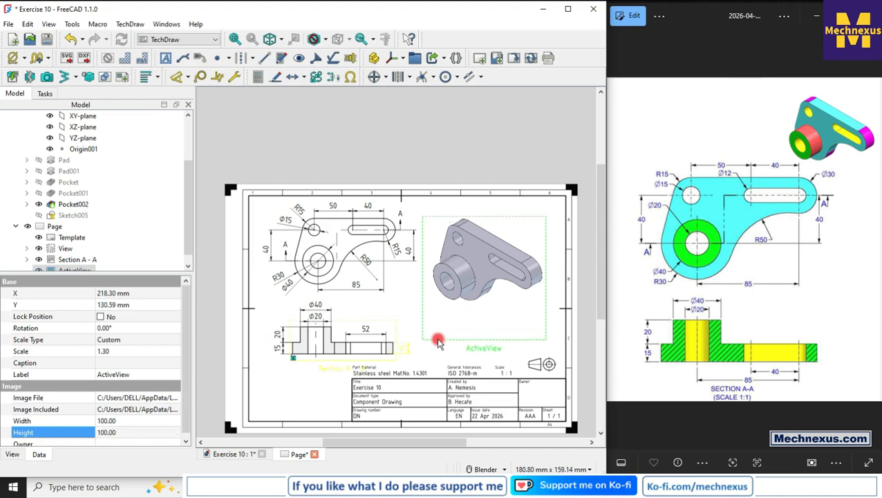
{"action": "left_click", "coordinate": [477, 180]}
{"action": "scroll", "coordinate": [354, 392], "scroll_direction": "up", "scroll_amount": 2}
{"action": "scroll", "coordinate": [347, 242], "scroll_direction": "down", "scroll_amount": 2}
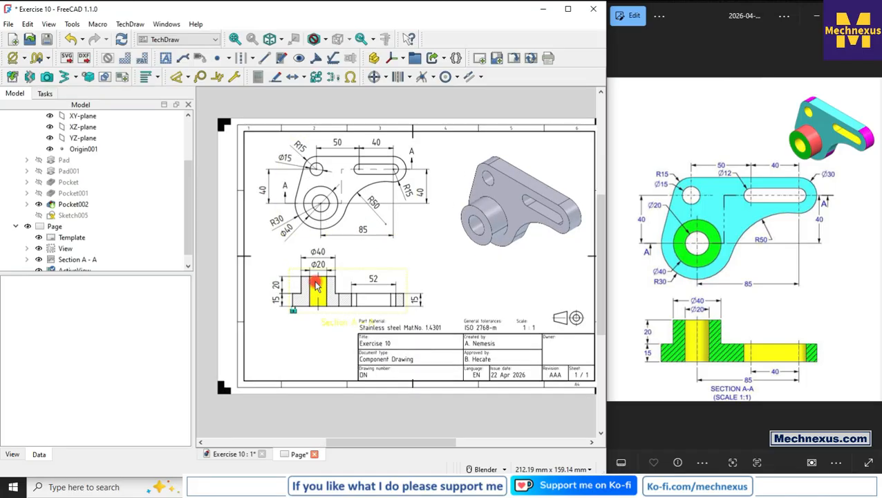
{"action": "scroll", "coordinate": [343, 237], "scroll_direction": "up", "scroll_amount": 1}
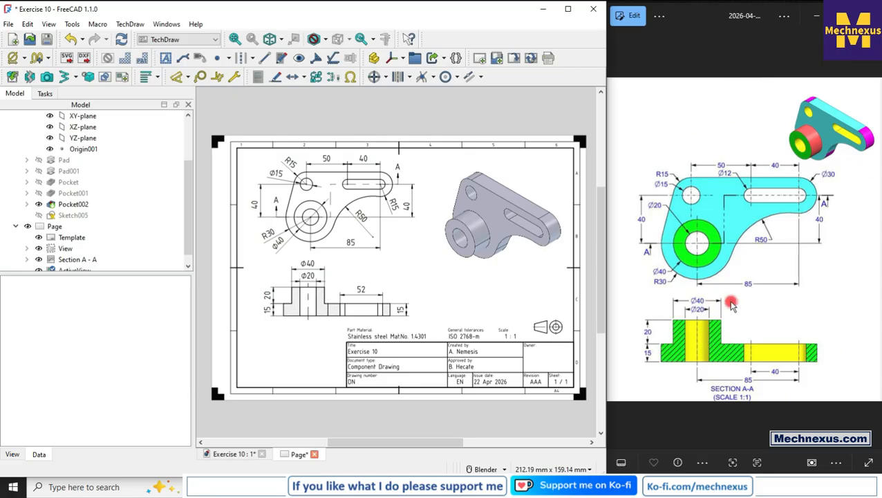
{"action": "left_click", "coordinate": [231, 454]}
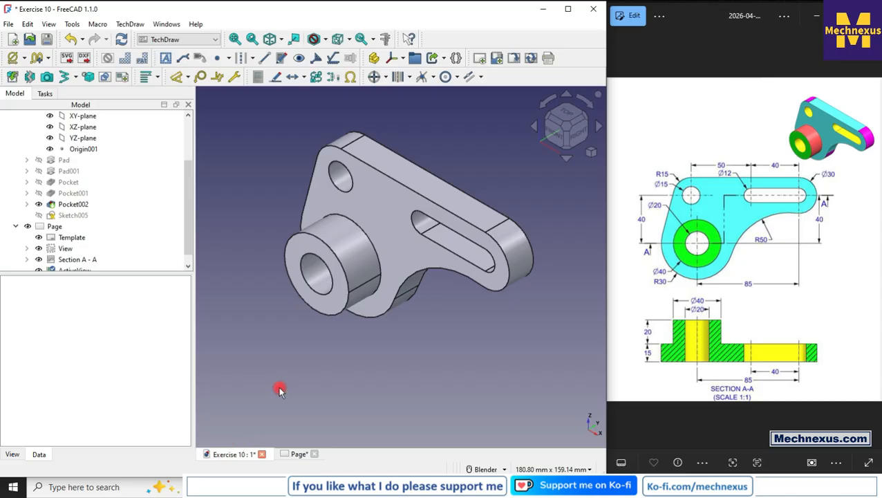
{"action": "scroll", "coordinate": [280, 391], "scroll_direction": "down", "scroll_amount": 1}
{"action": "left_click", "coordinate": [296, 454]}
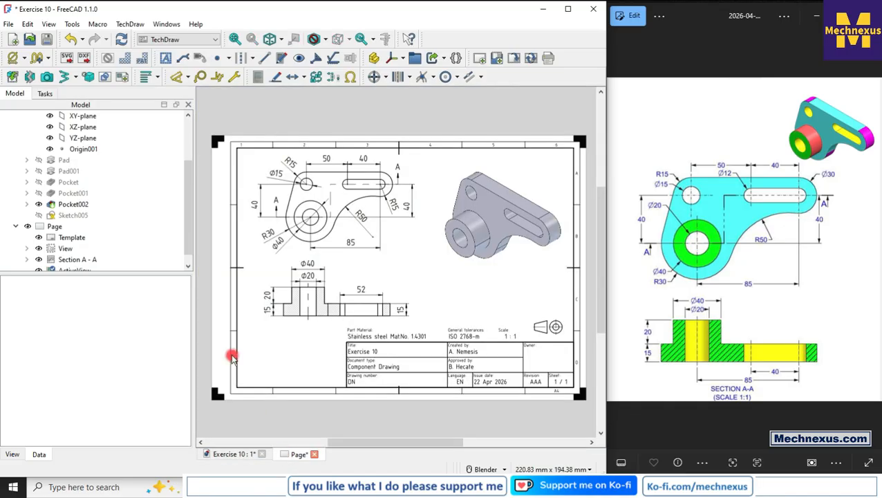